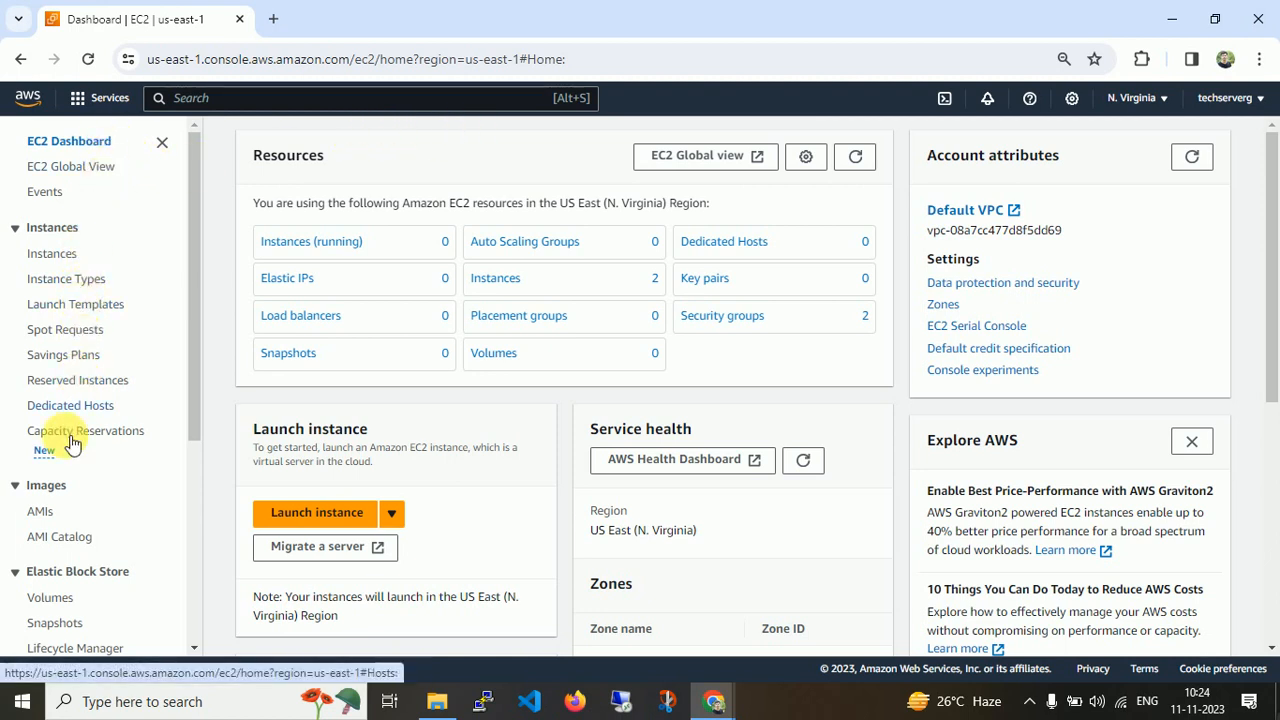
Open CloudShell from the console bar and close its panel again.
drag(197, 400, 222, 250)
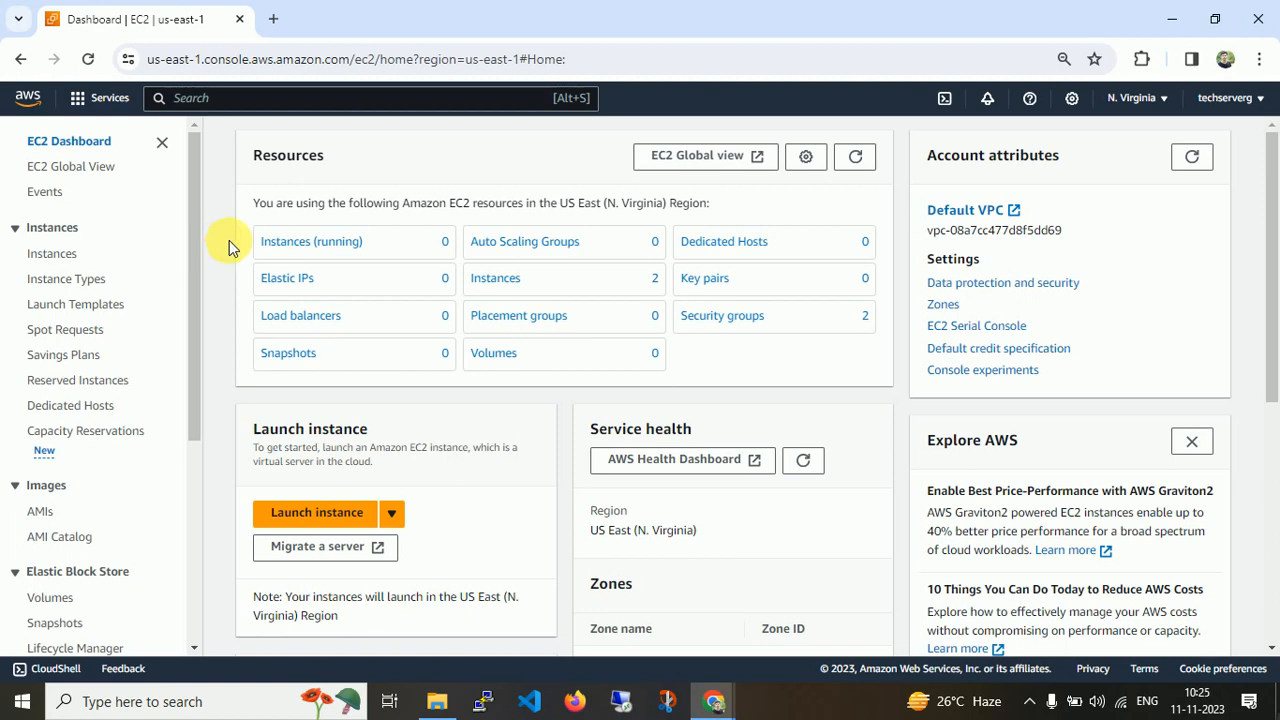
click(240, 100)
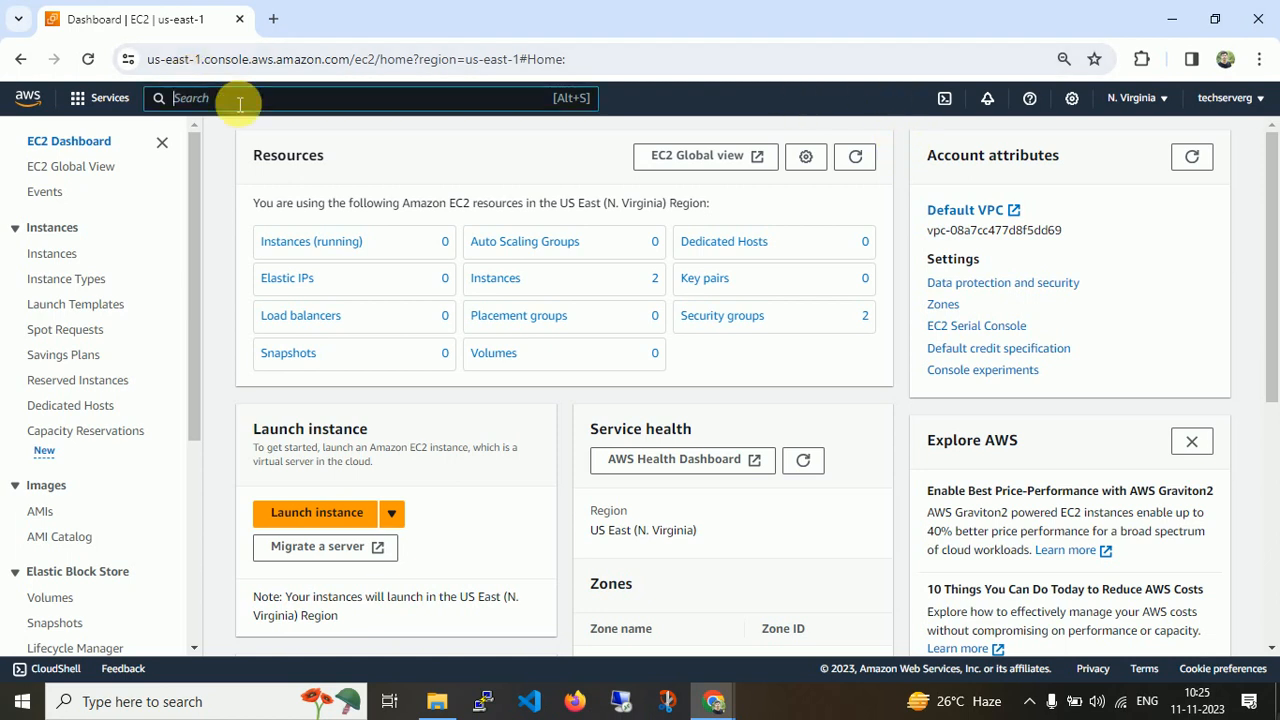
click(947, 101)
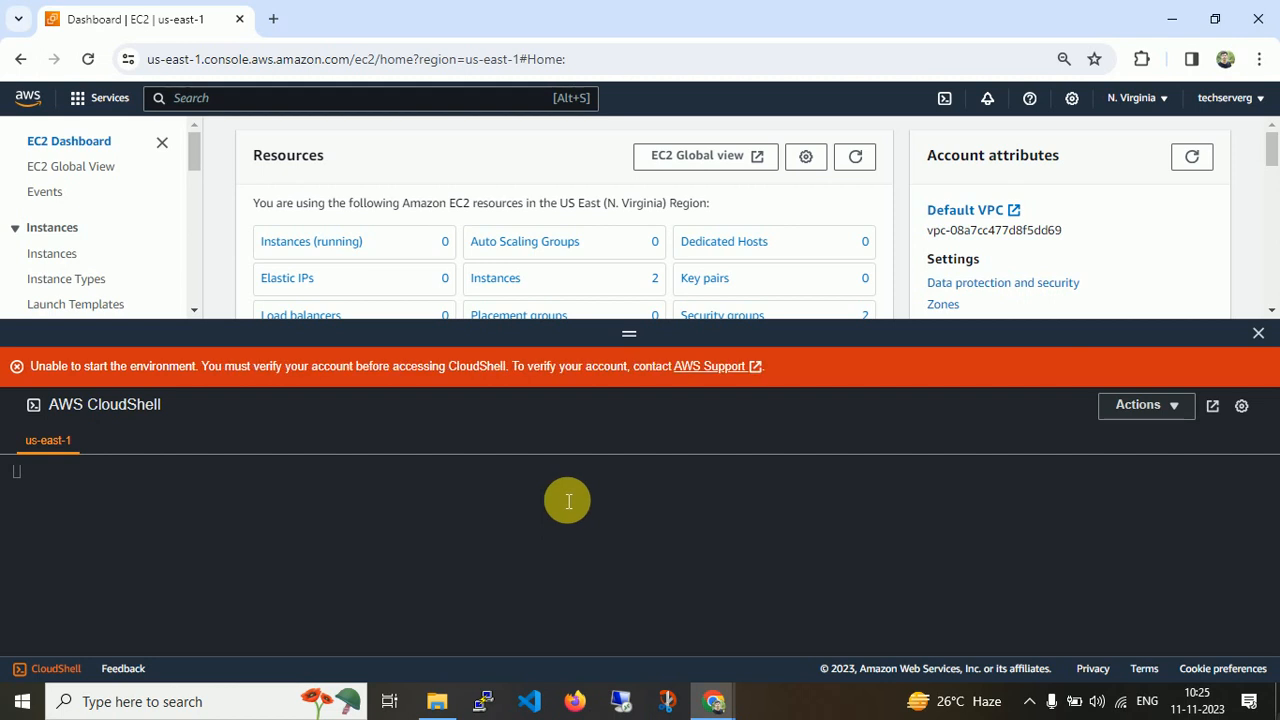
click(898, 523)
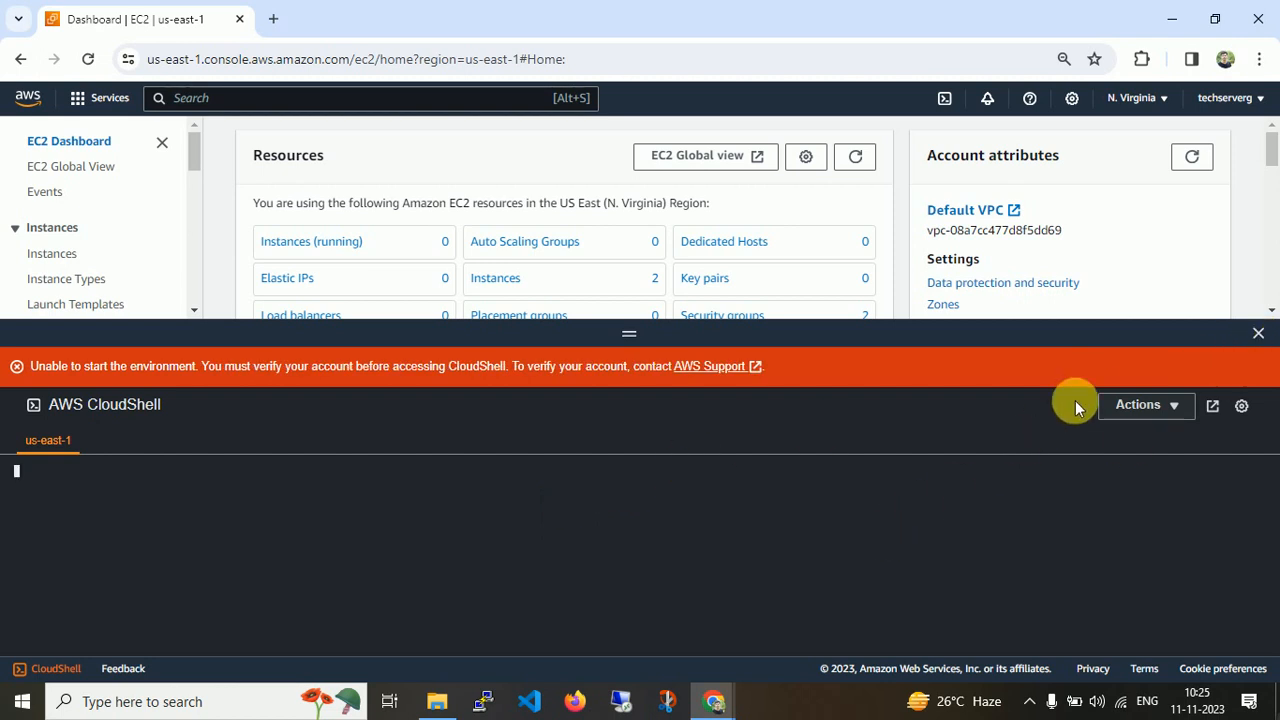
click(1258, 333)
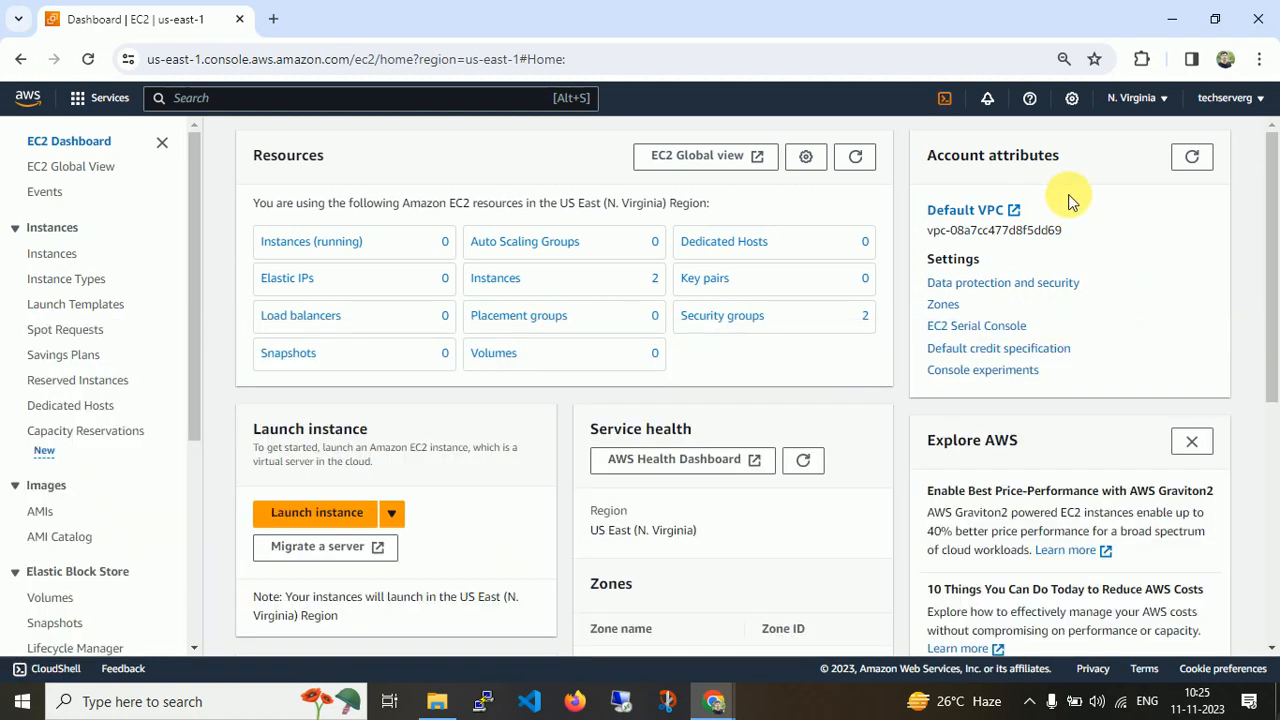
Open the notifications panel and the help menu from the console bar.
click(987, 98)
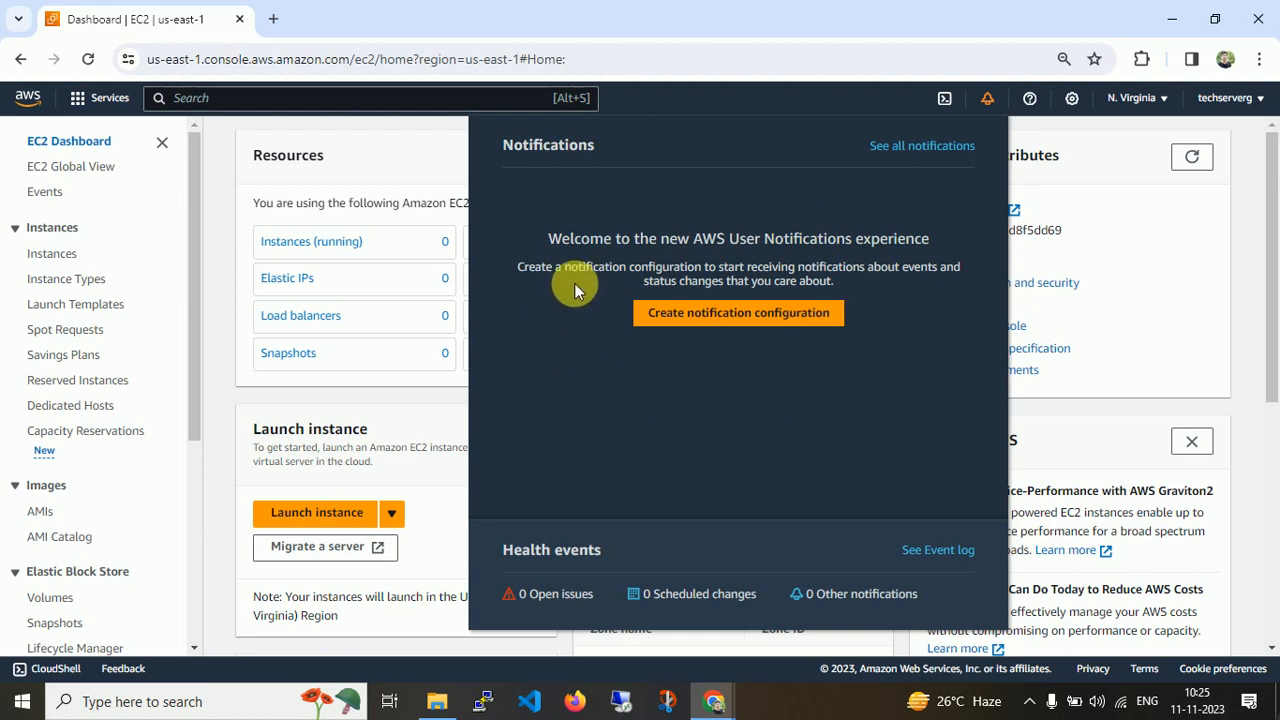
click(1030, 99)
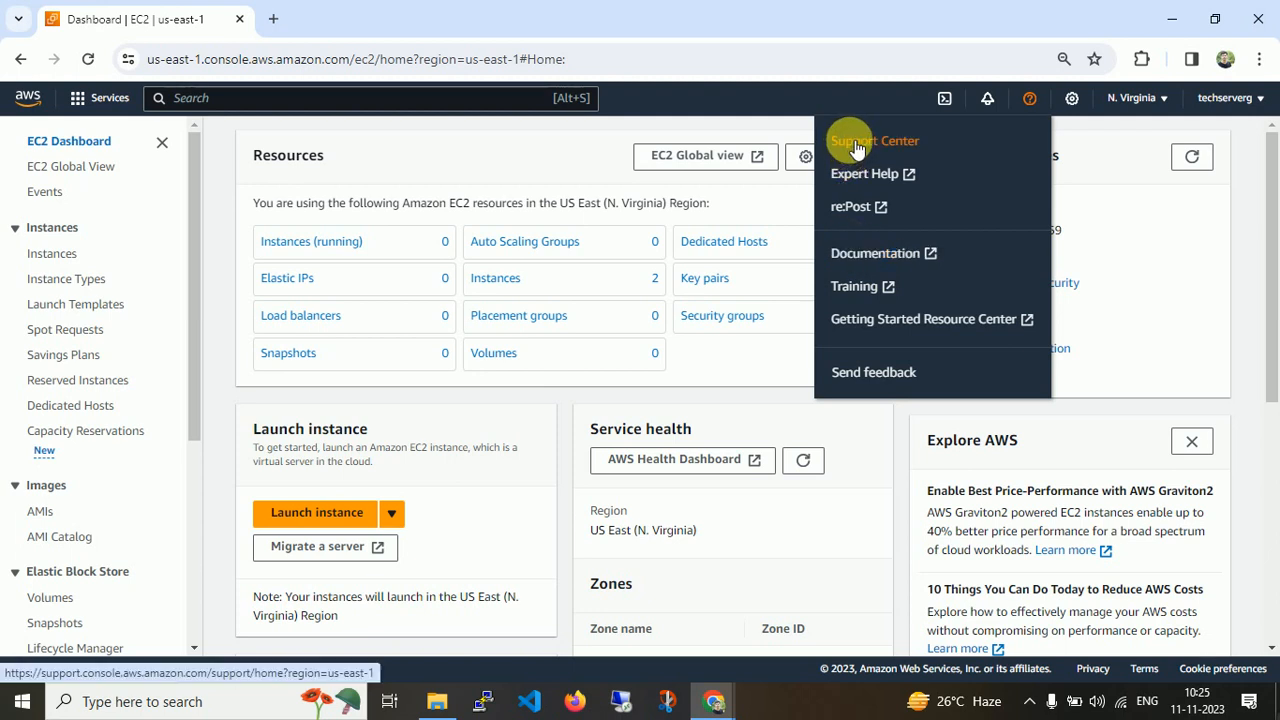
Open the unified settings, try the language list and set the visual mode to Browser default.
click(1071, 97)
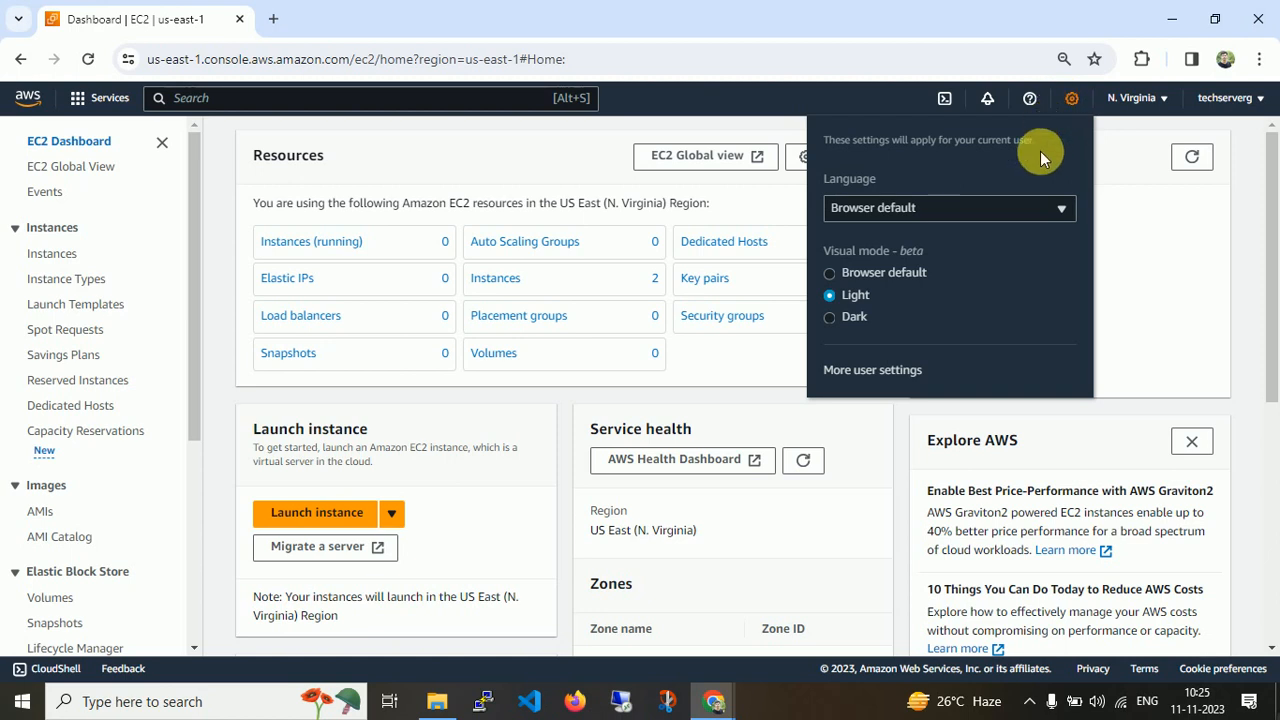
click(958, 203)
click(958, 203)
click(856, 317)
click(852, 298)
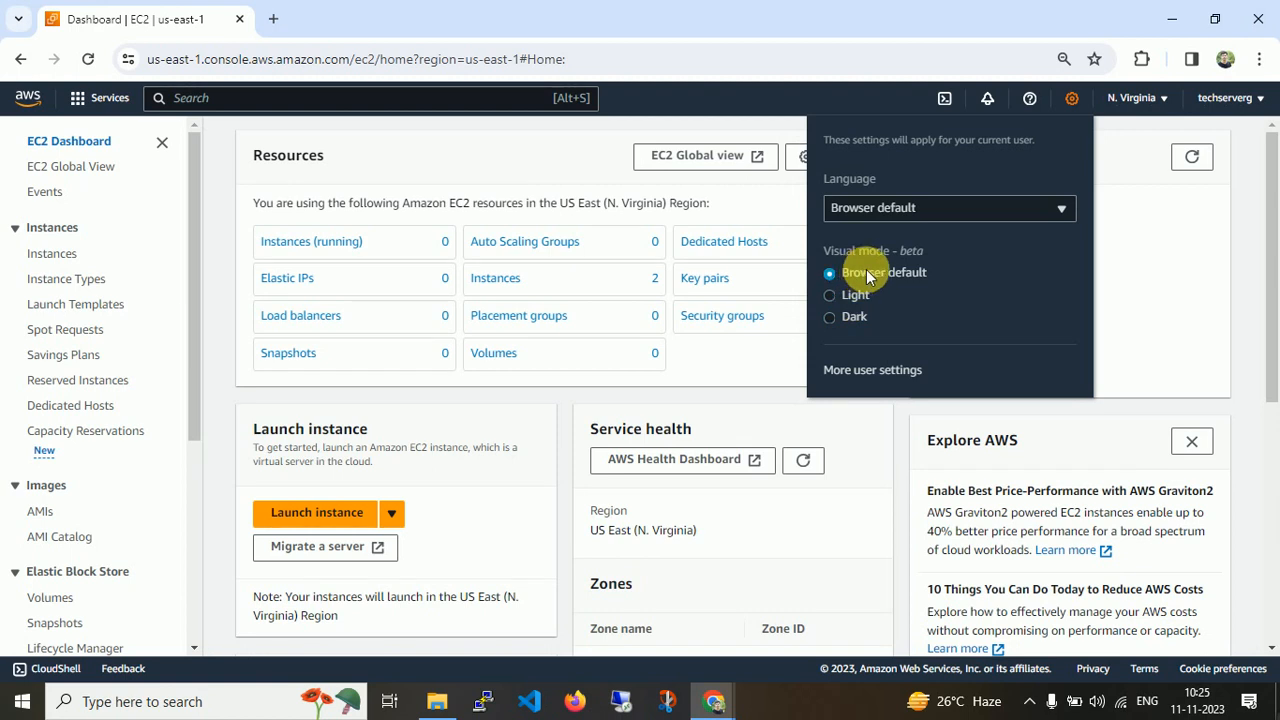
click(1143, 280)
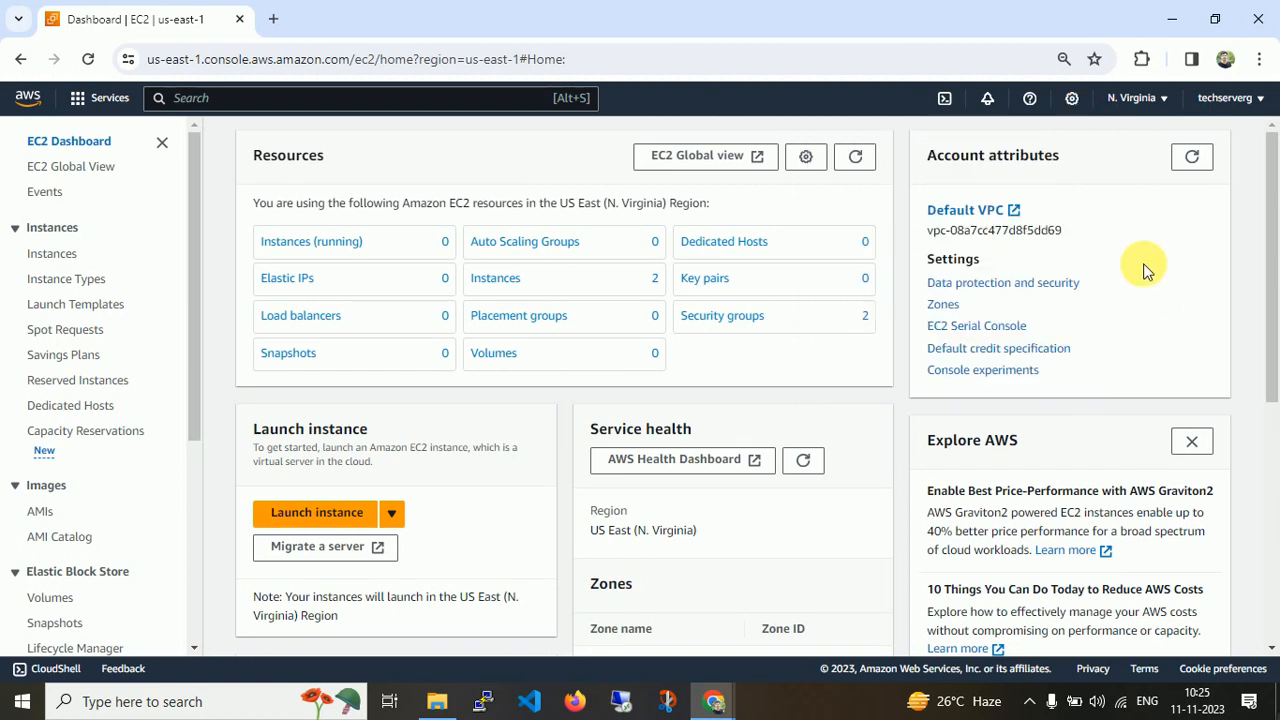
Browse the region list, including the note on regions not enabled for this account.
click(1143, 99)
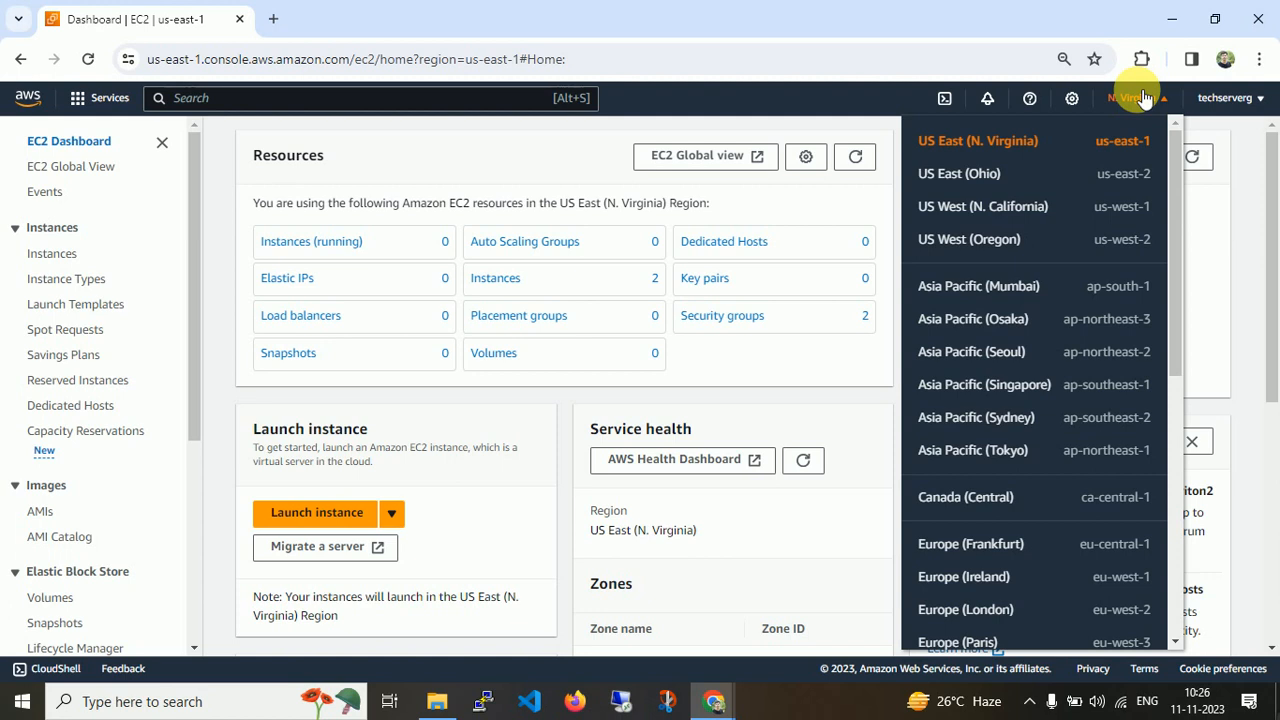
drag(1176, 160, 1186, 417)
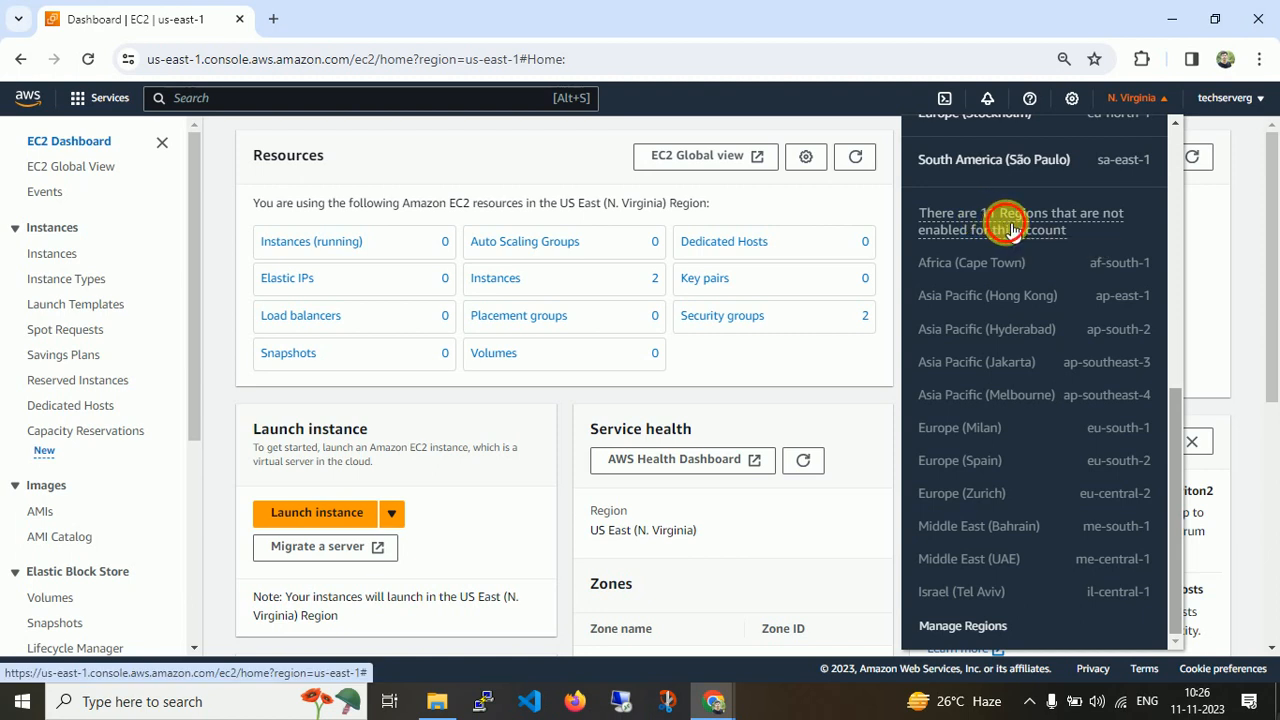
click(1008, 228)
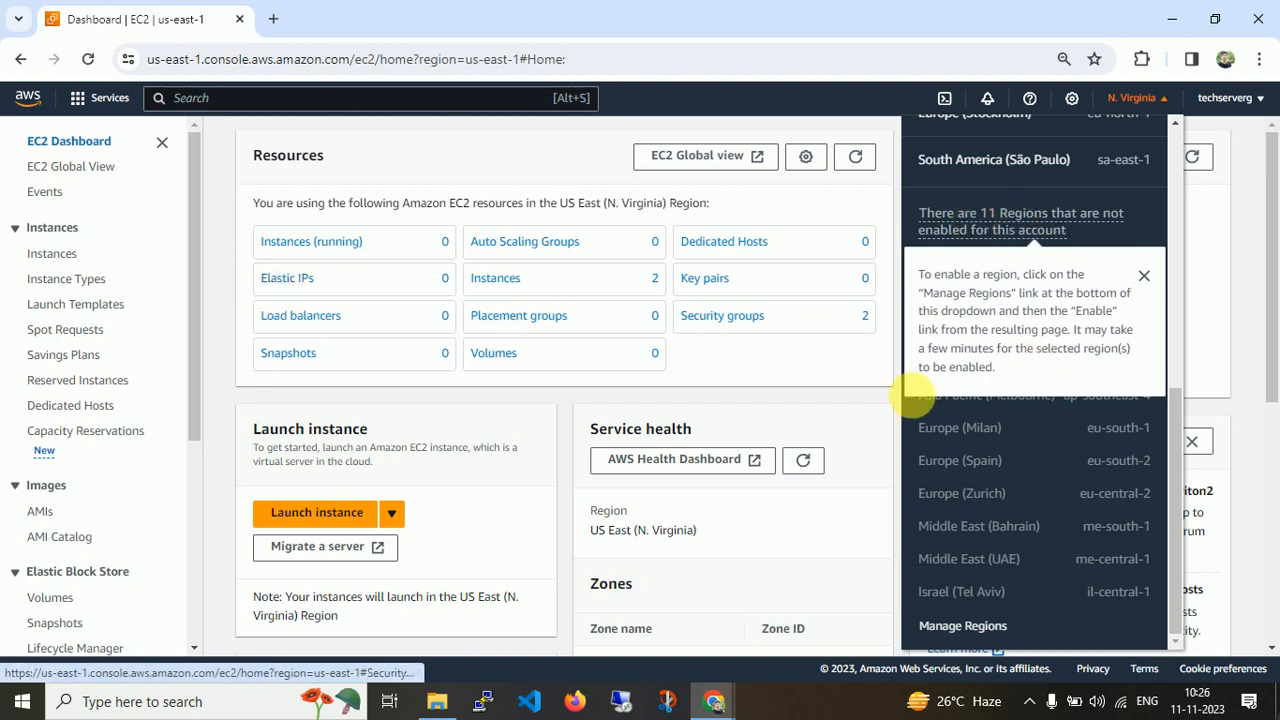
click(866, 474)
Open the Zones settings and the US East (Atlanta) zone group management page, then cancel it.
drag(1272, 292, 1256, 526)
click(677, 405)
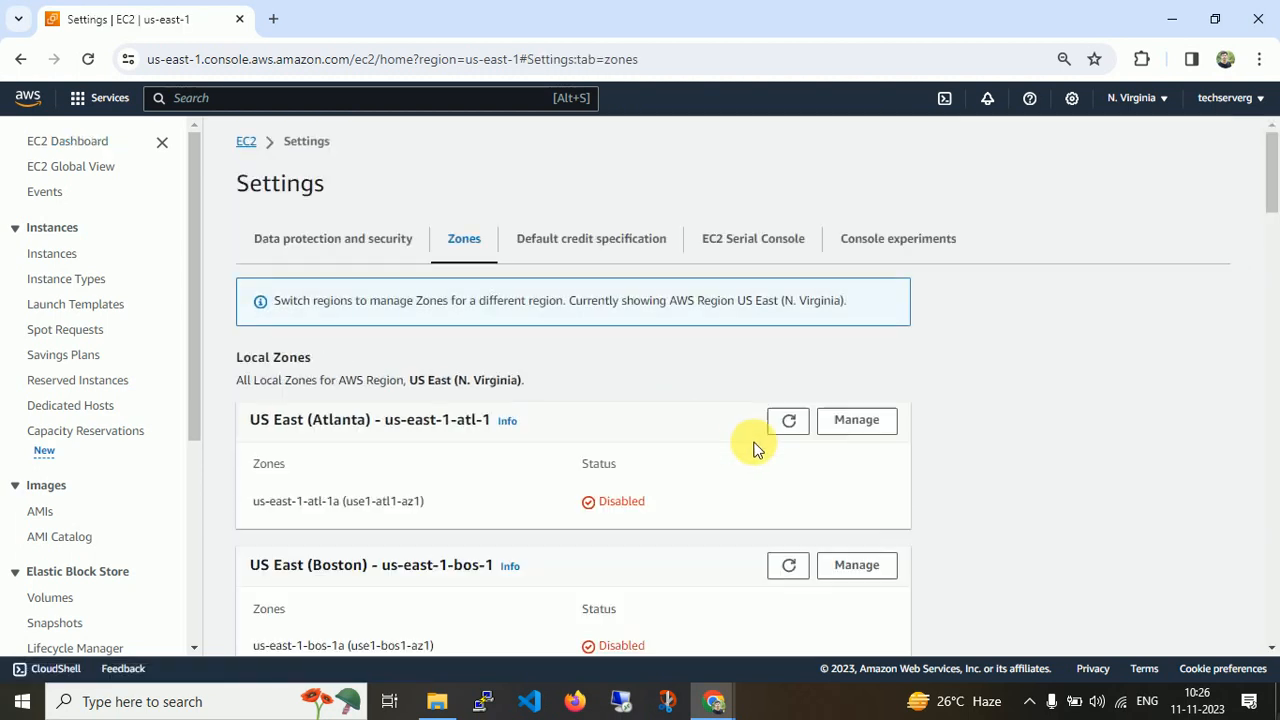
drag(1266, 180, 1266, 194)
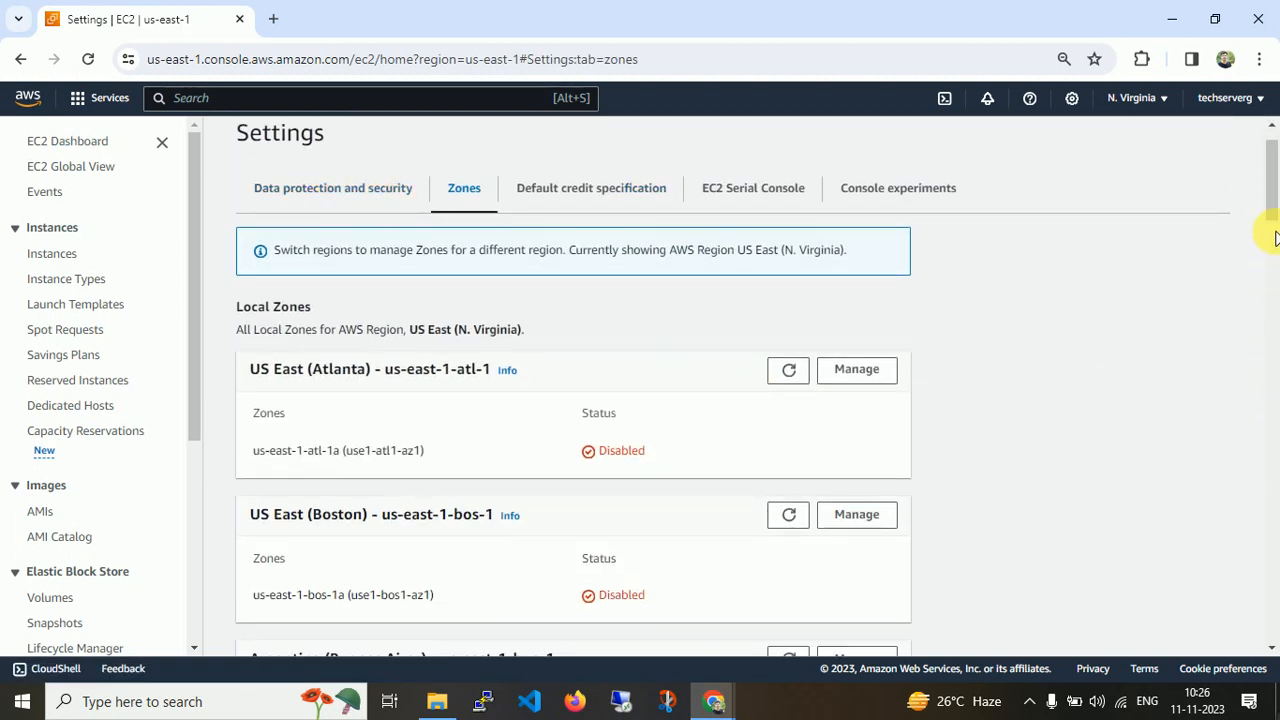
drag(1275, 237, 1268, 203)
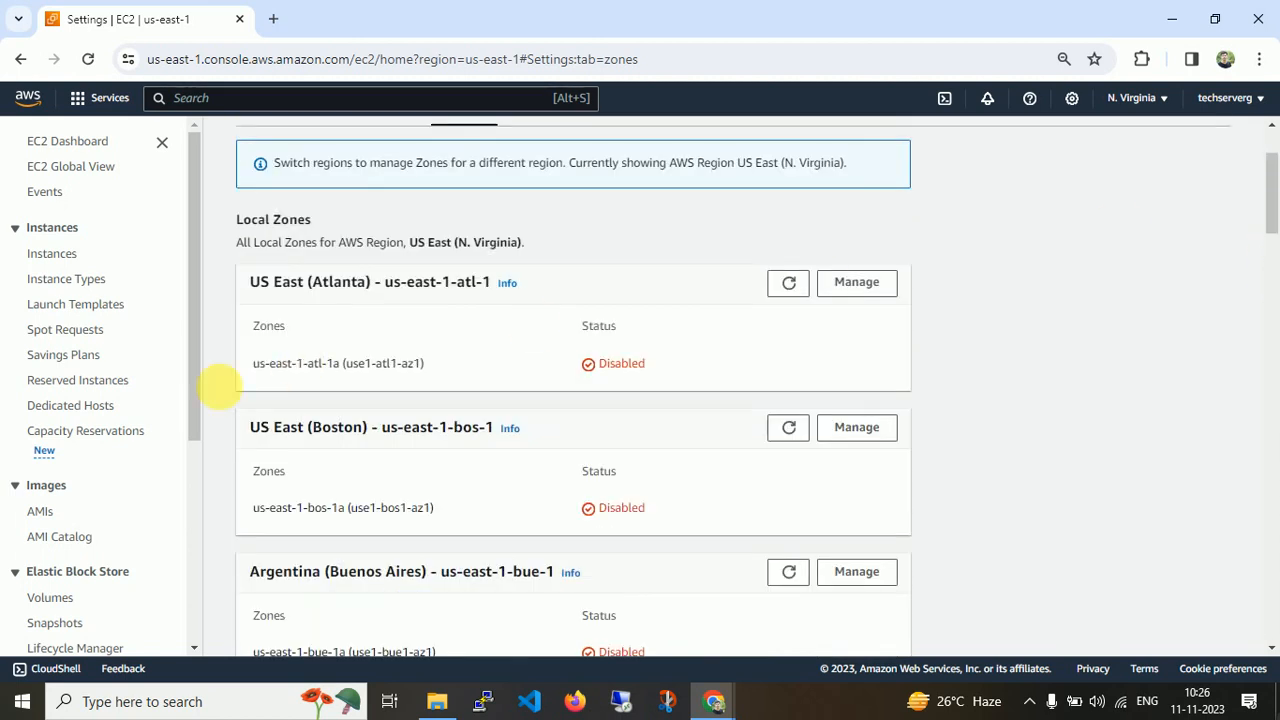
click(847, 285)
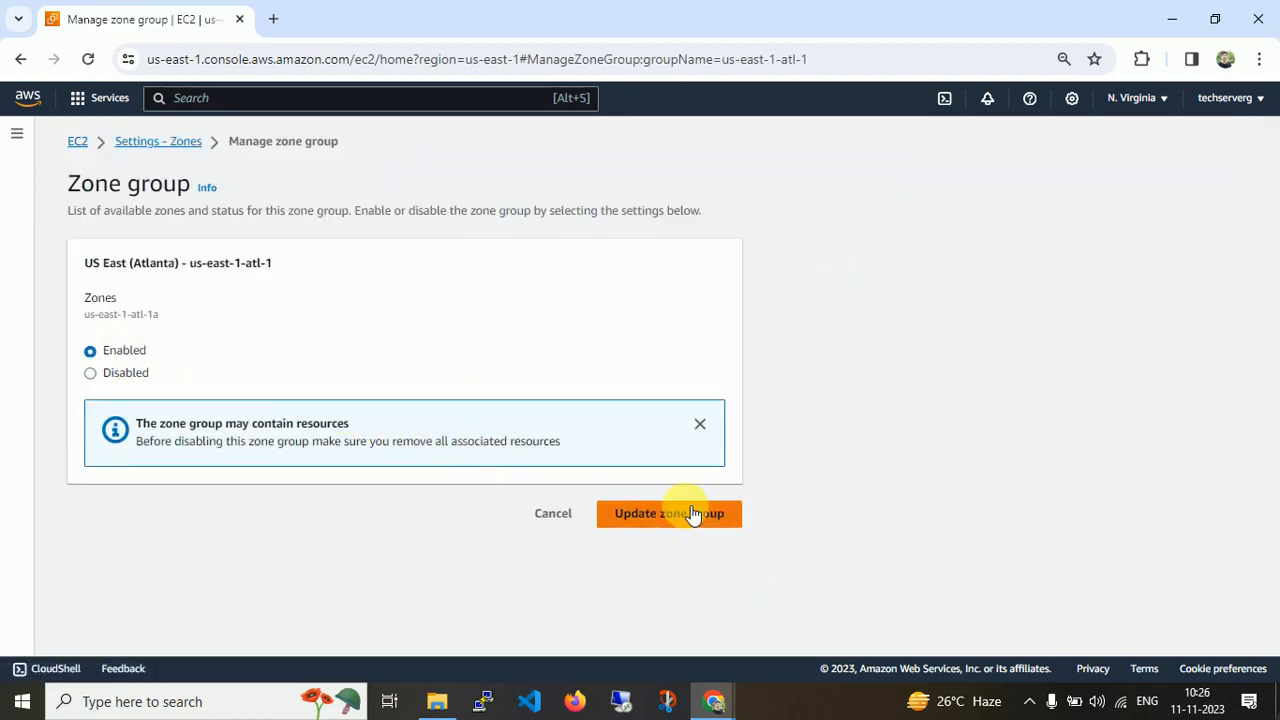
click(553, 513)
Return to the EC2 dashboard and review the region list once more.
click(256, 150)
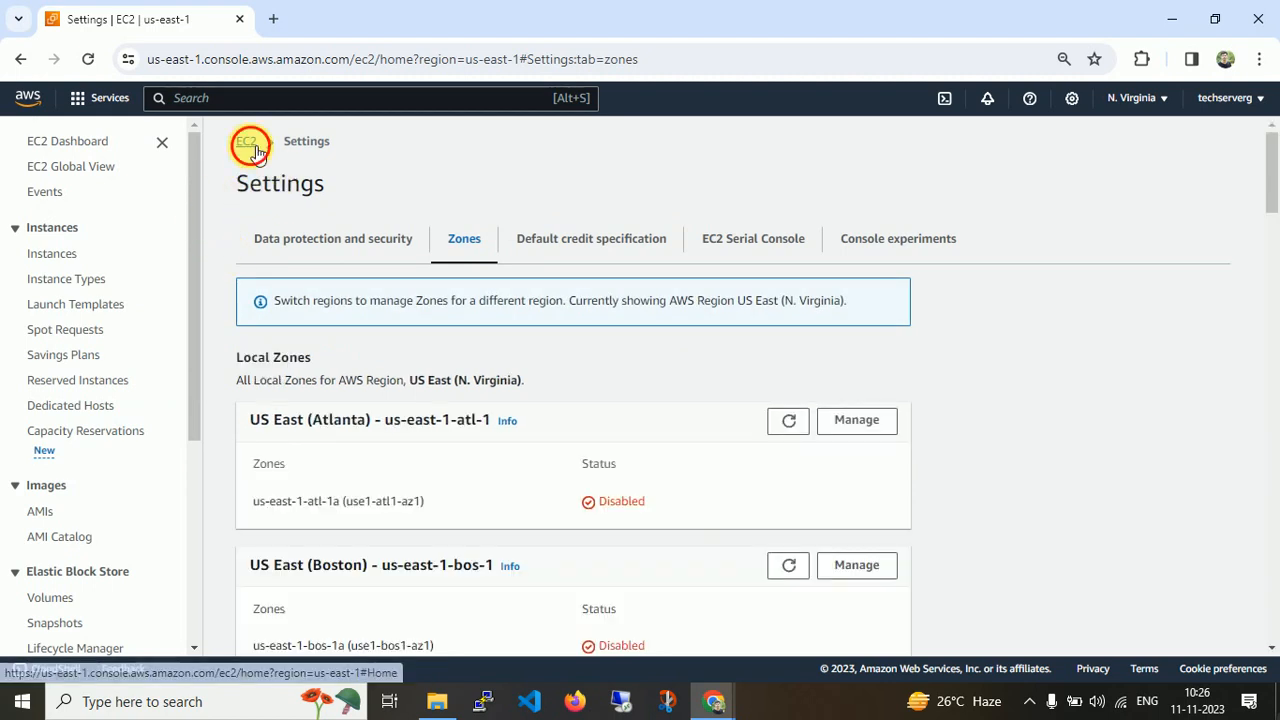
click(1138, 100)
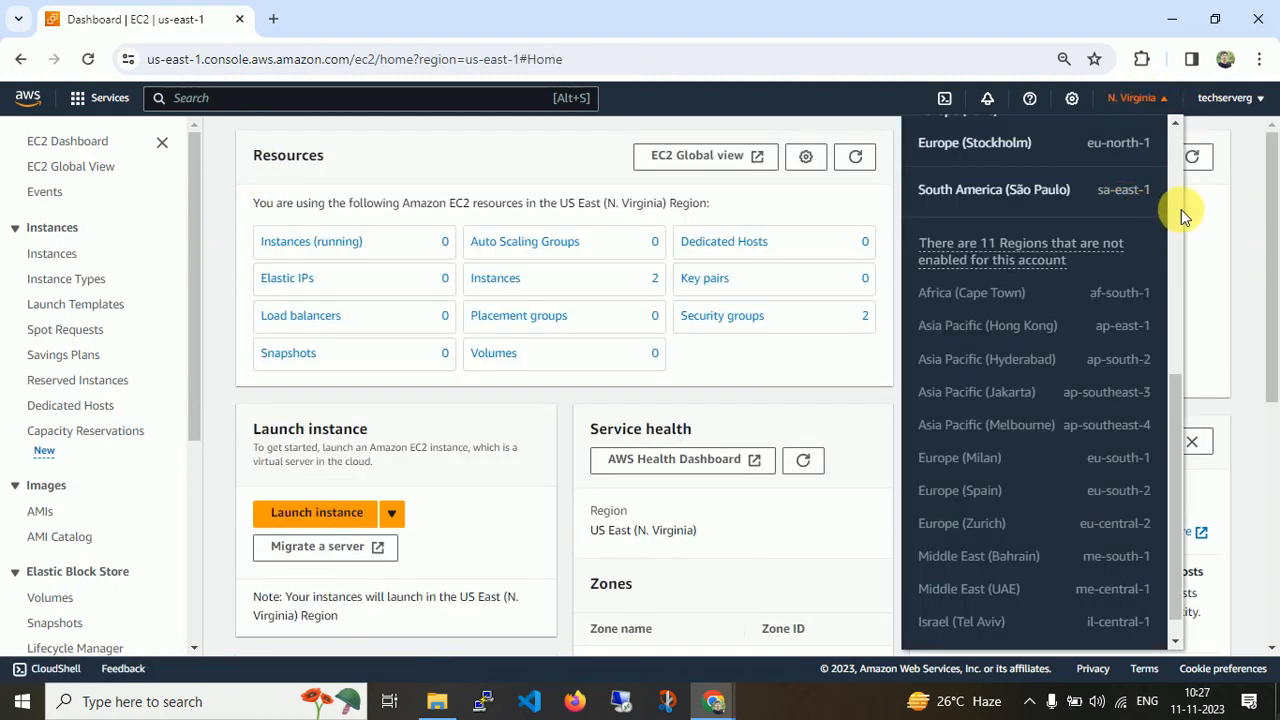
scroll(1171, 251, up, 5)
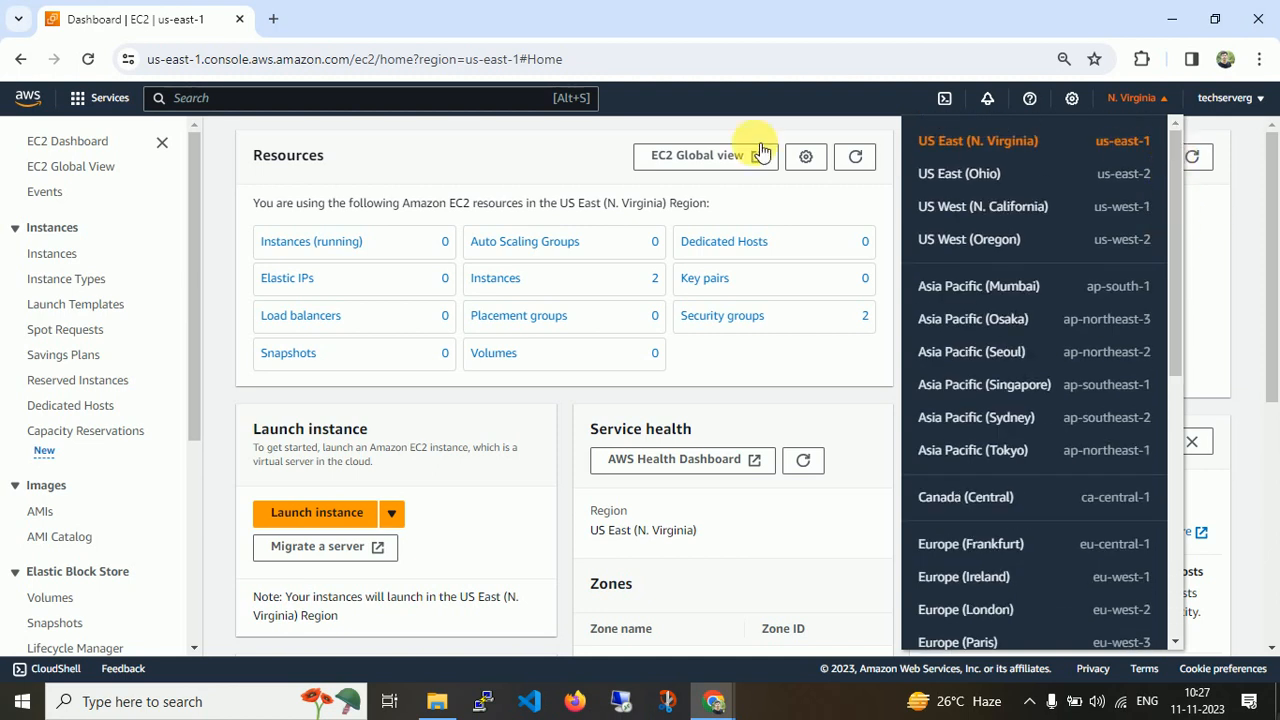
click(513, 165)
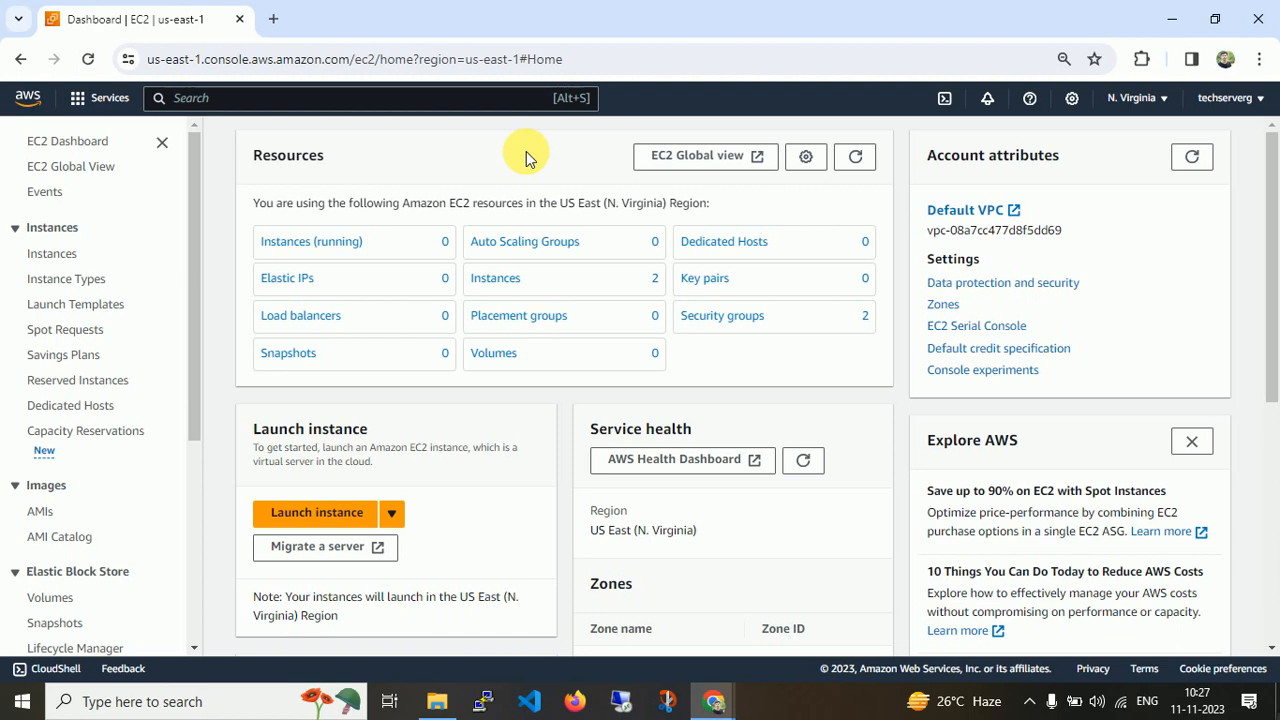
Open the account menu and review its options.
click(1255, 98)
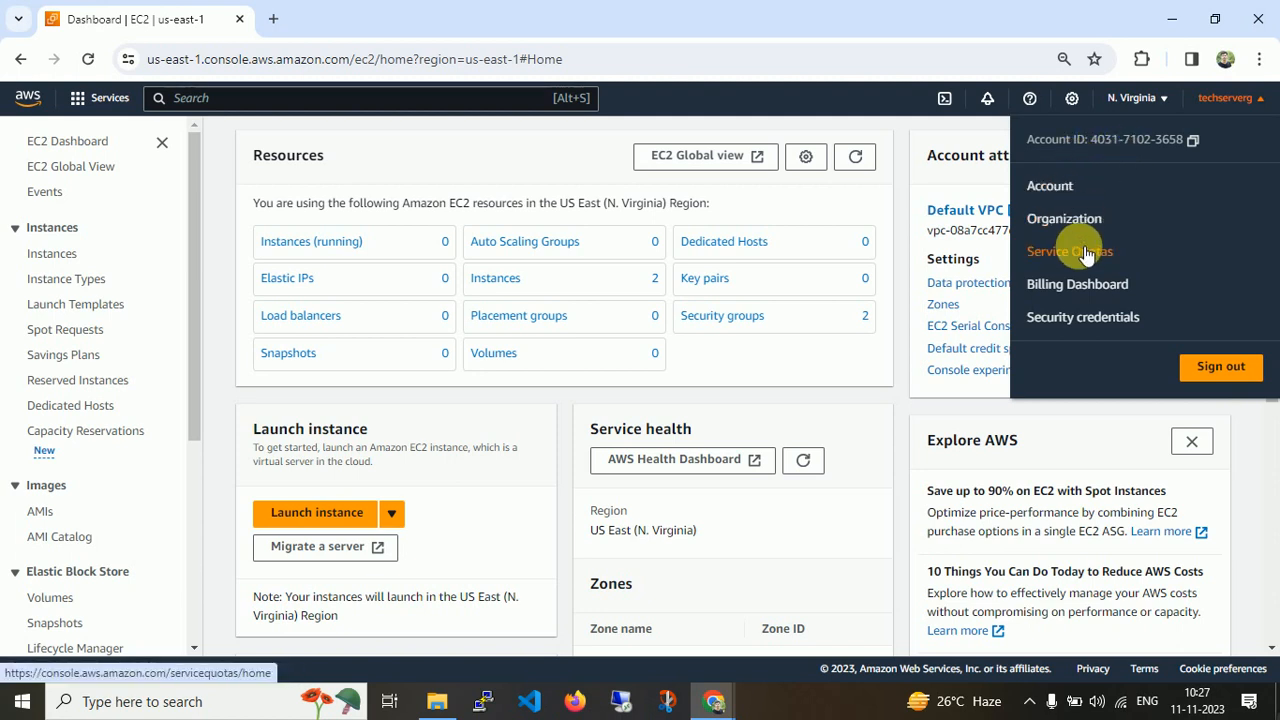
scroll(1240, 505, down, 5)
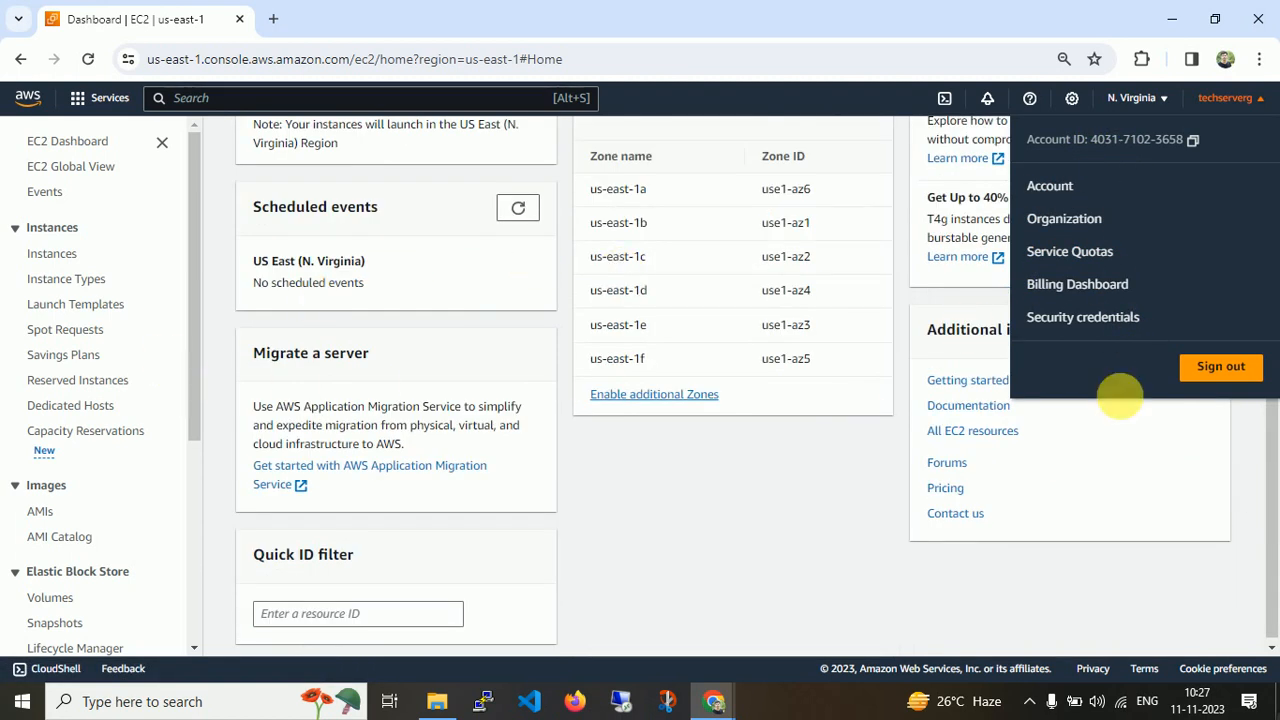
click(809, 492)
Open EC2 Global View in a new tab, review the resource summary, and return to the dashboard.
drag(1267, 425, 1273, 232)
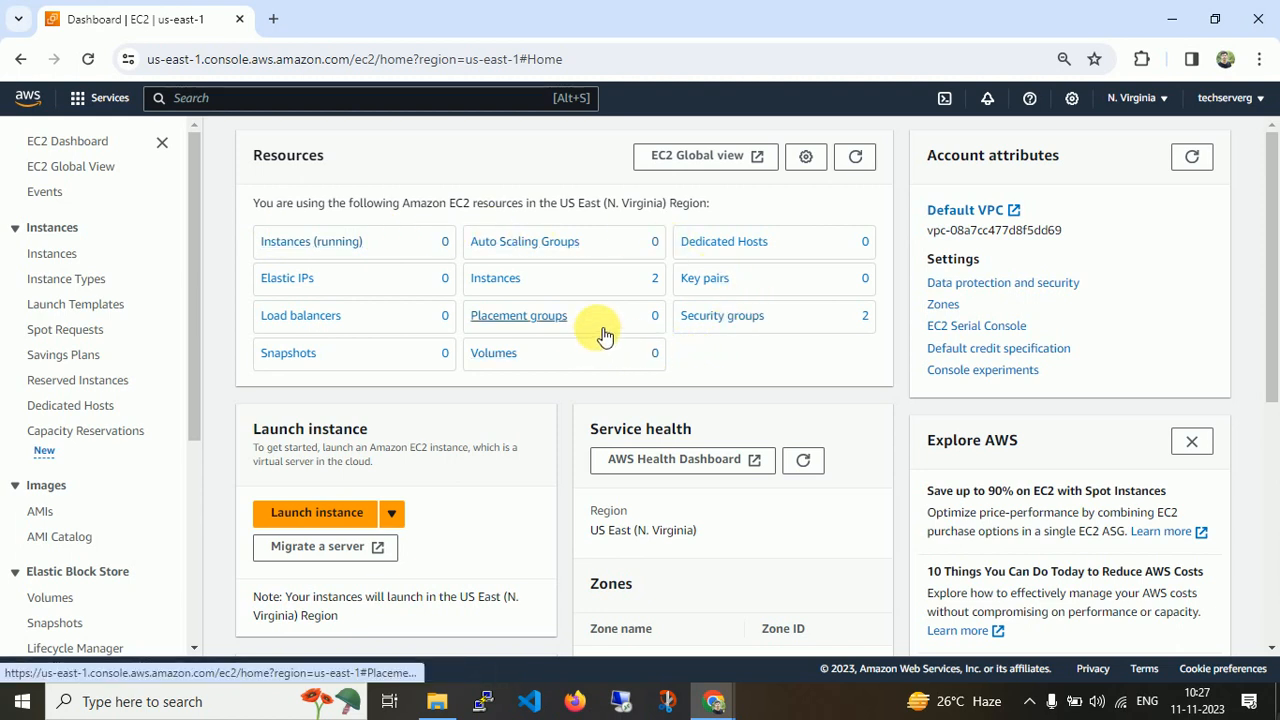
click(688, 166)
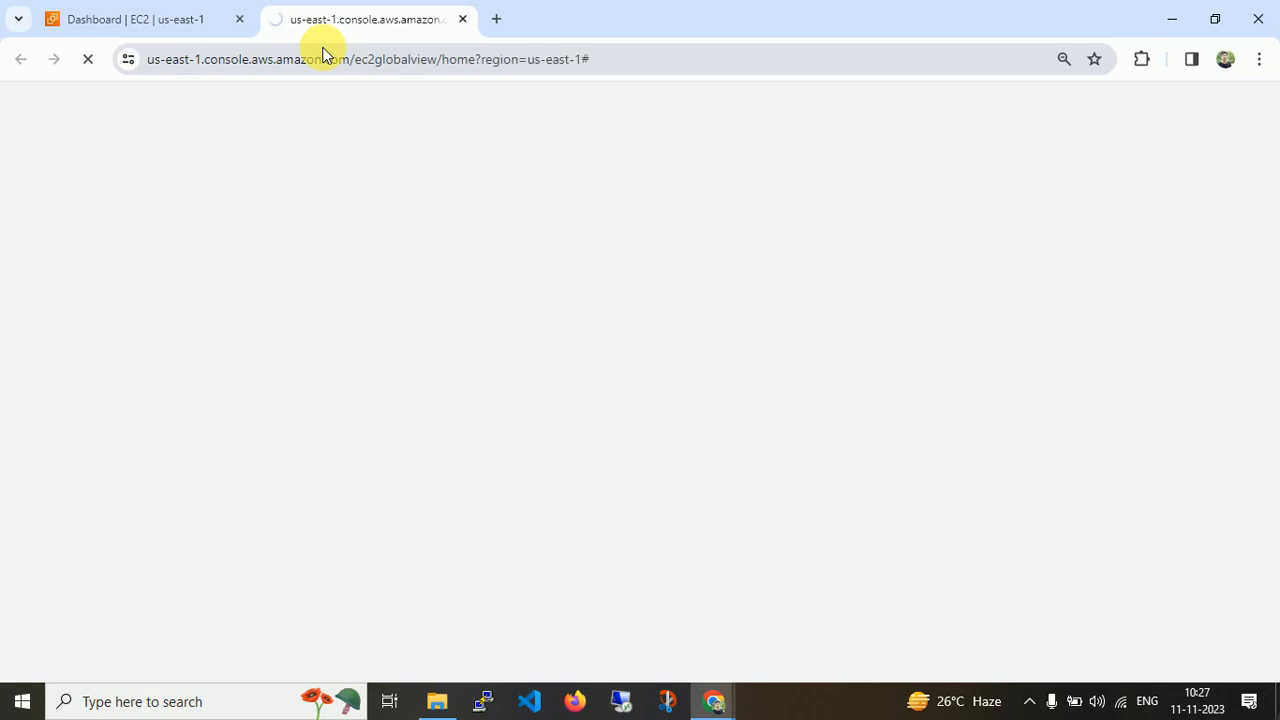
click(82, 20)
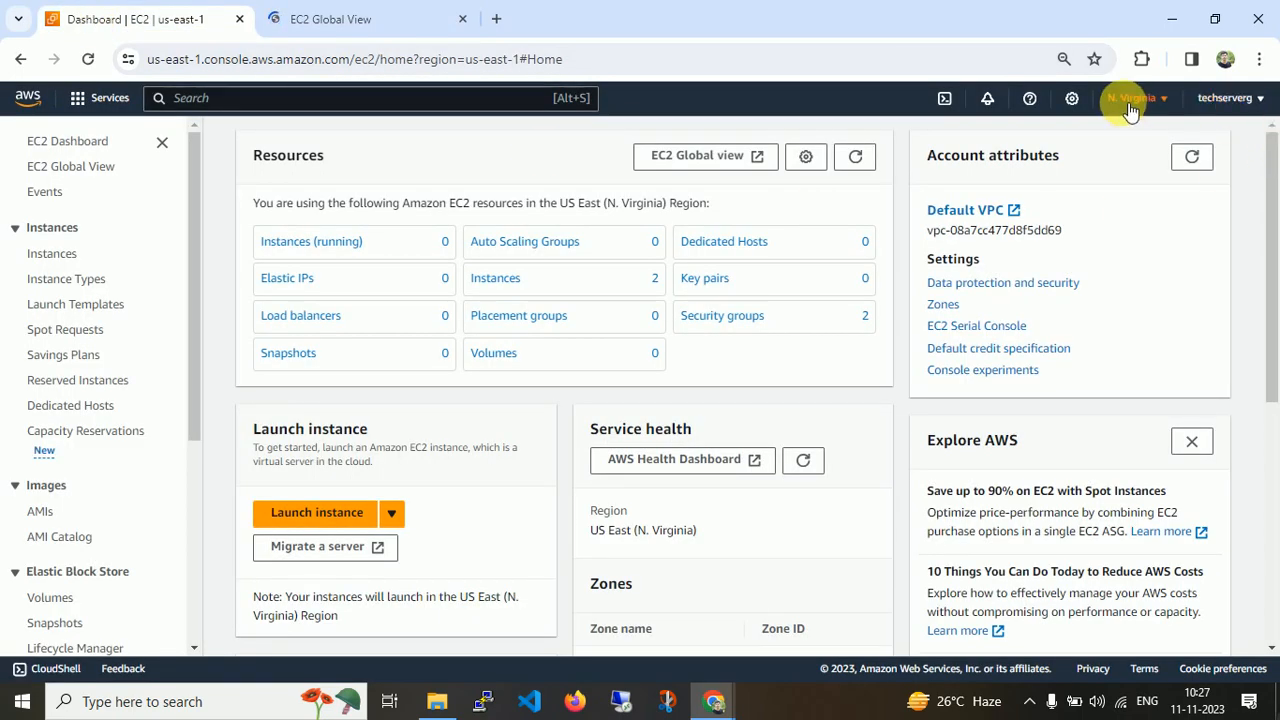
click(418, 20)
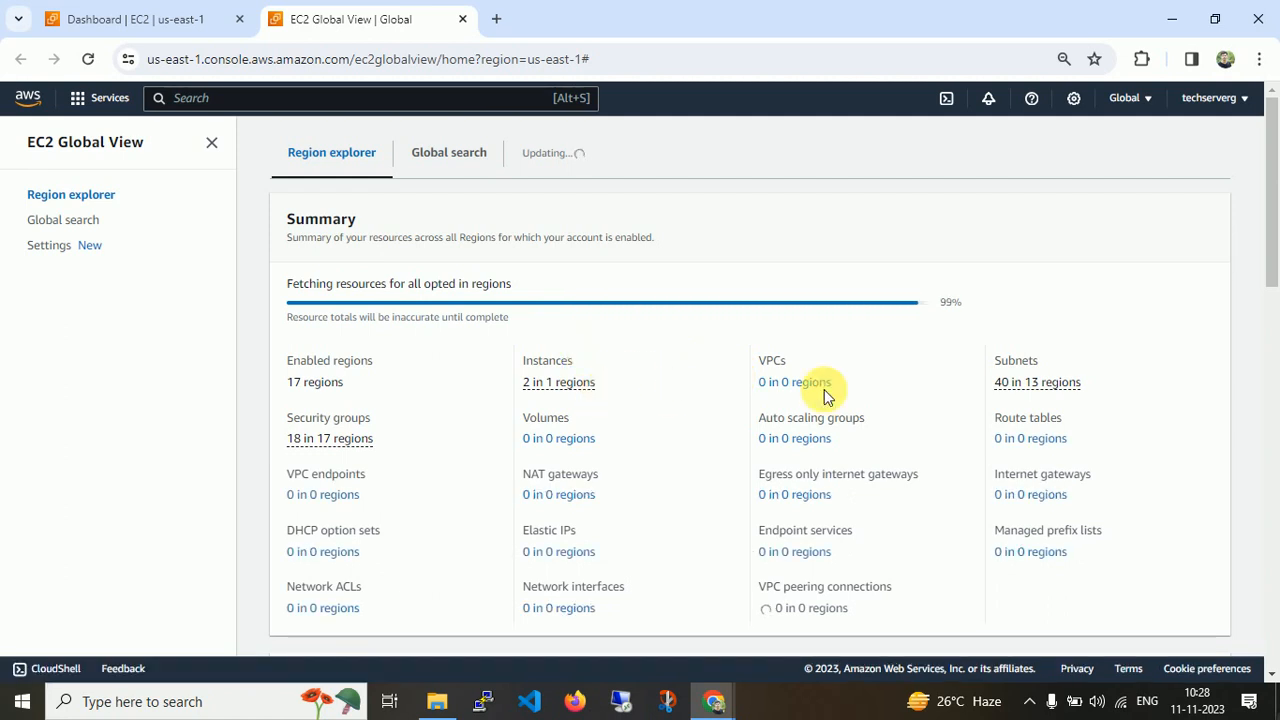
drag(1266, 257, 1275, 284)
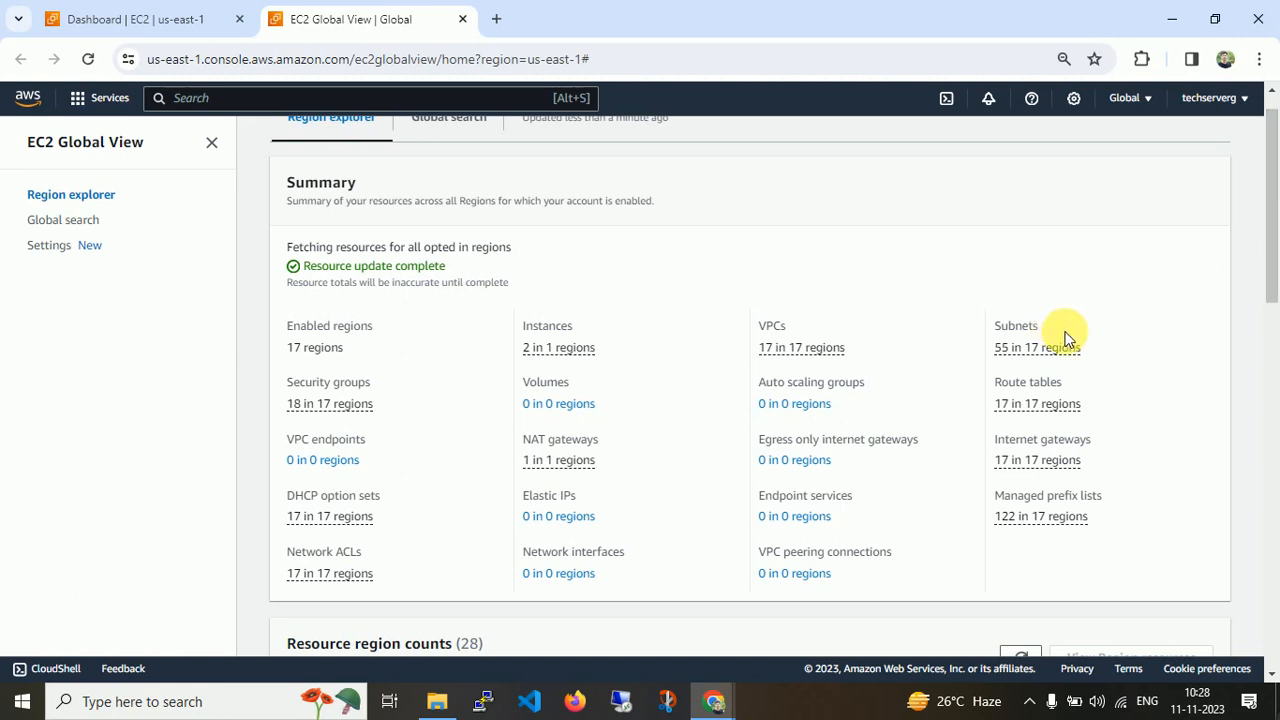
drag(1274, 165, 1275, 120)
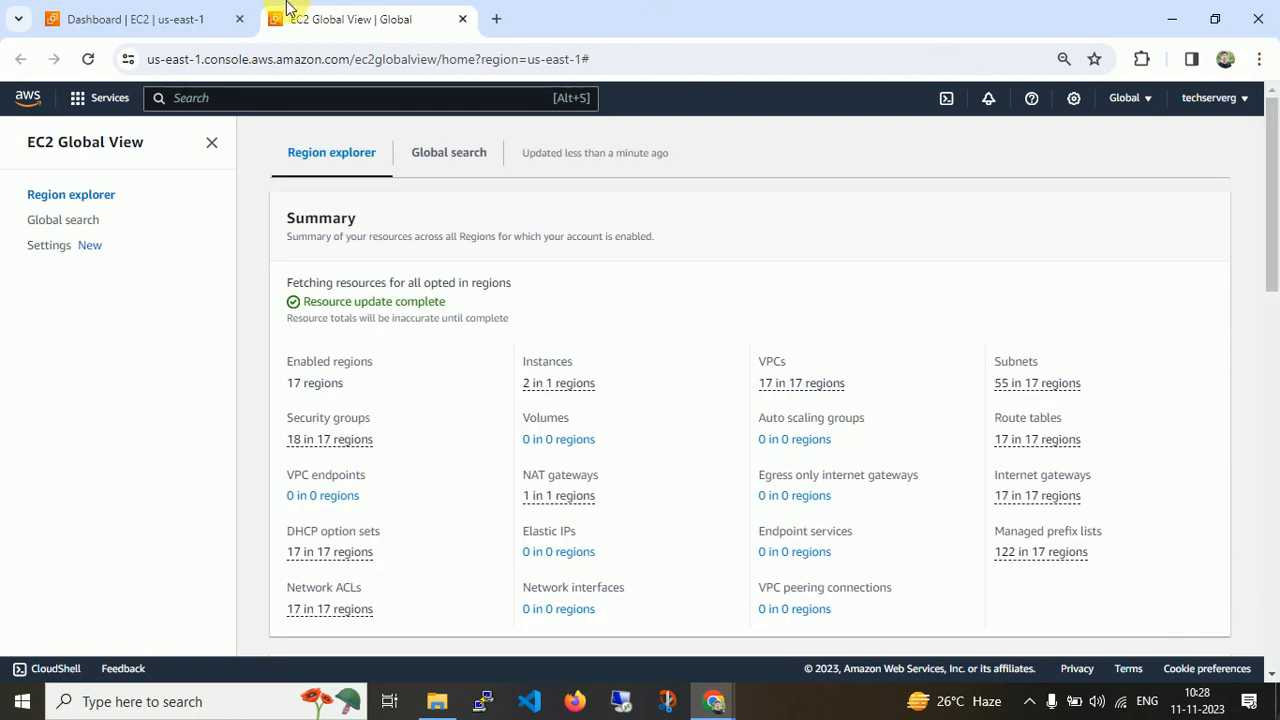
click(191, 14)
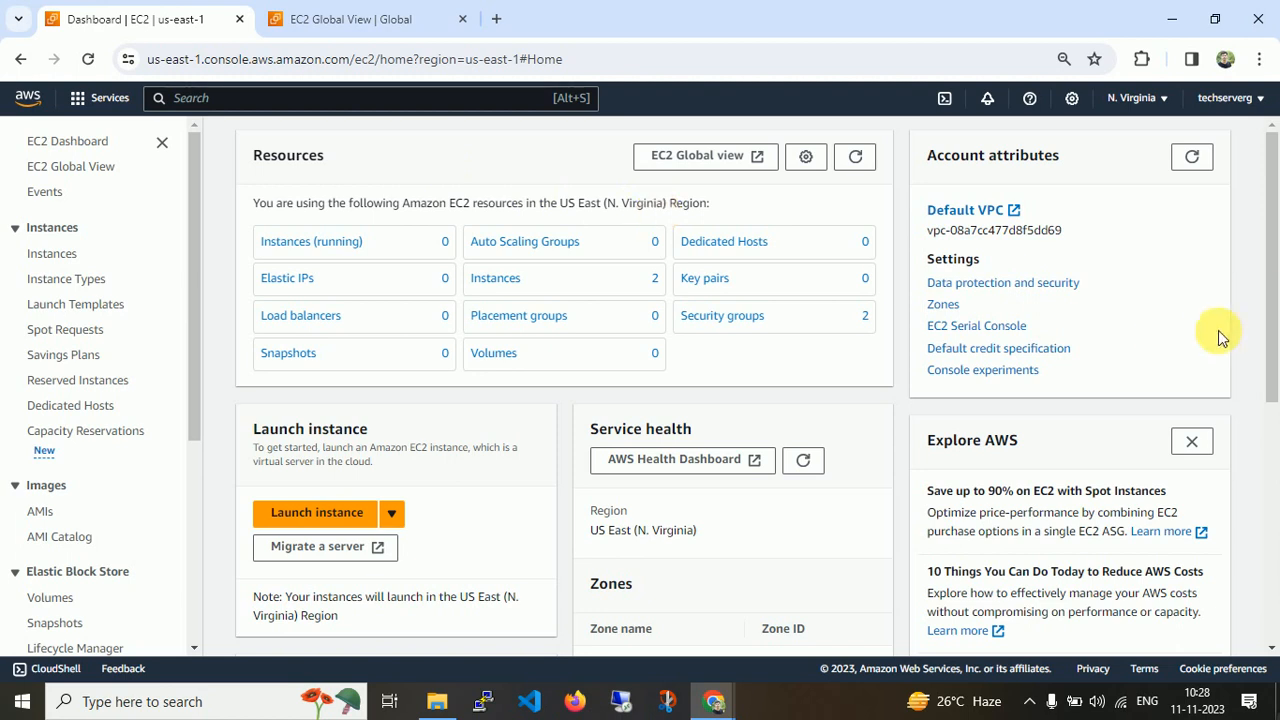
Open the AWS Health Dashboard, review open and recent issues, and return to the EC2 dashboard.
drag(1274, 278, 1276, 380)
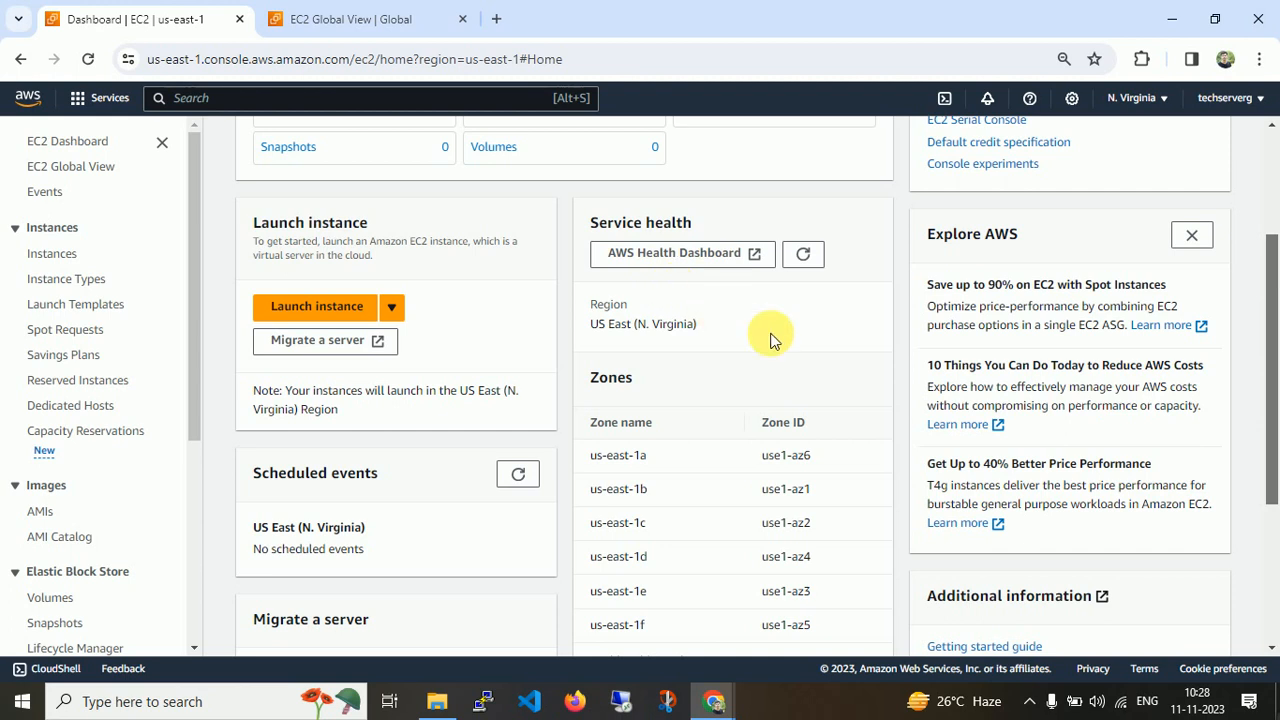
click(652, 260)
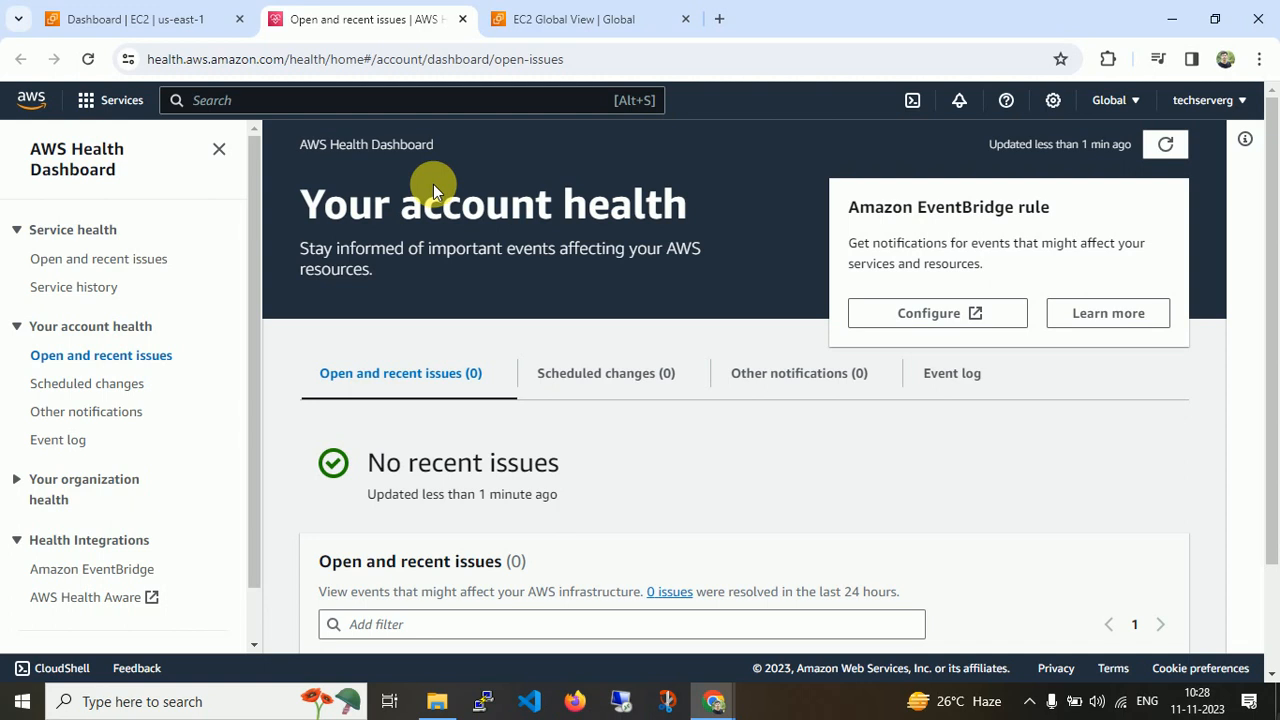
drag(1271, 455, 1269, 537)
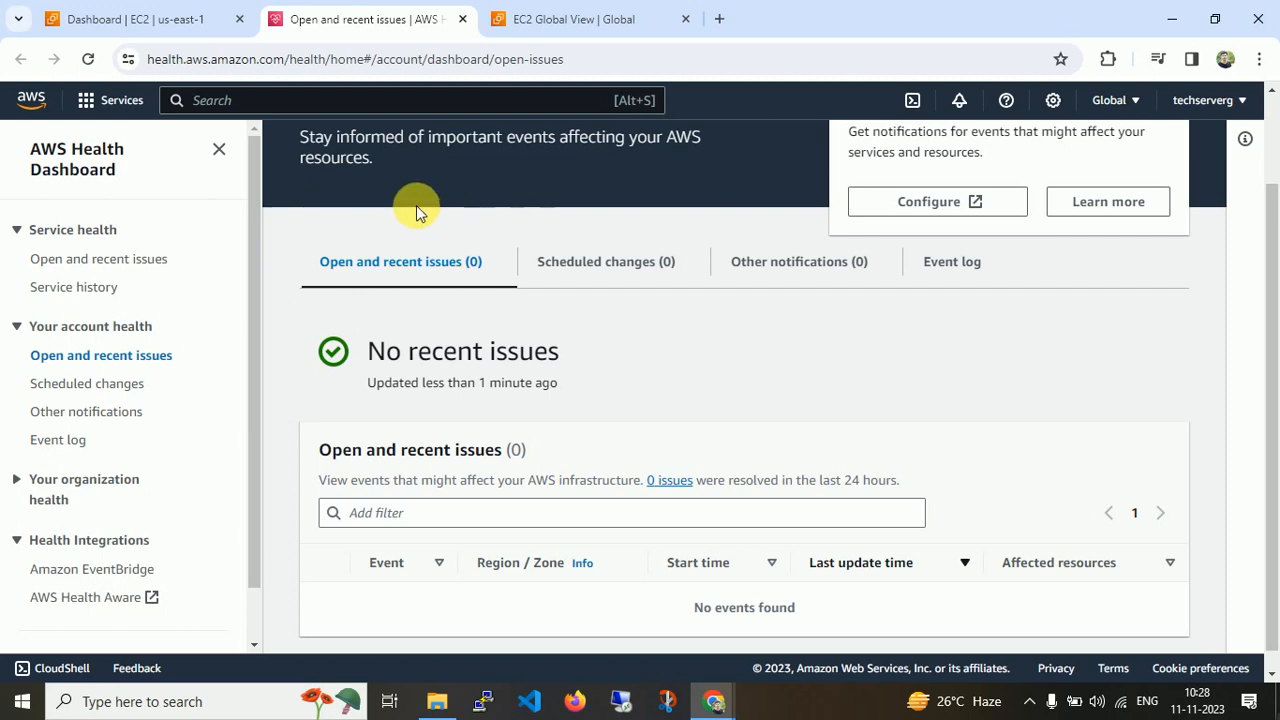
click(188, 22)
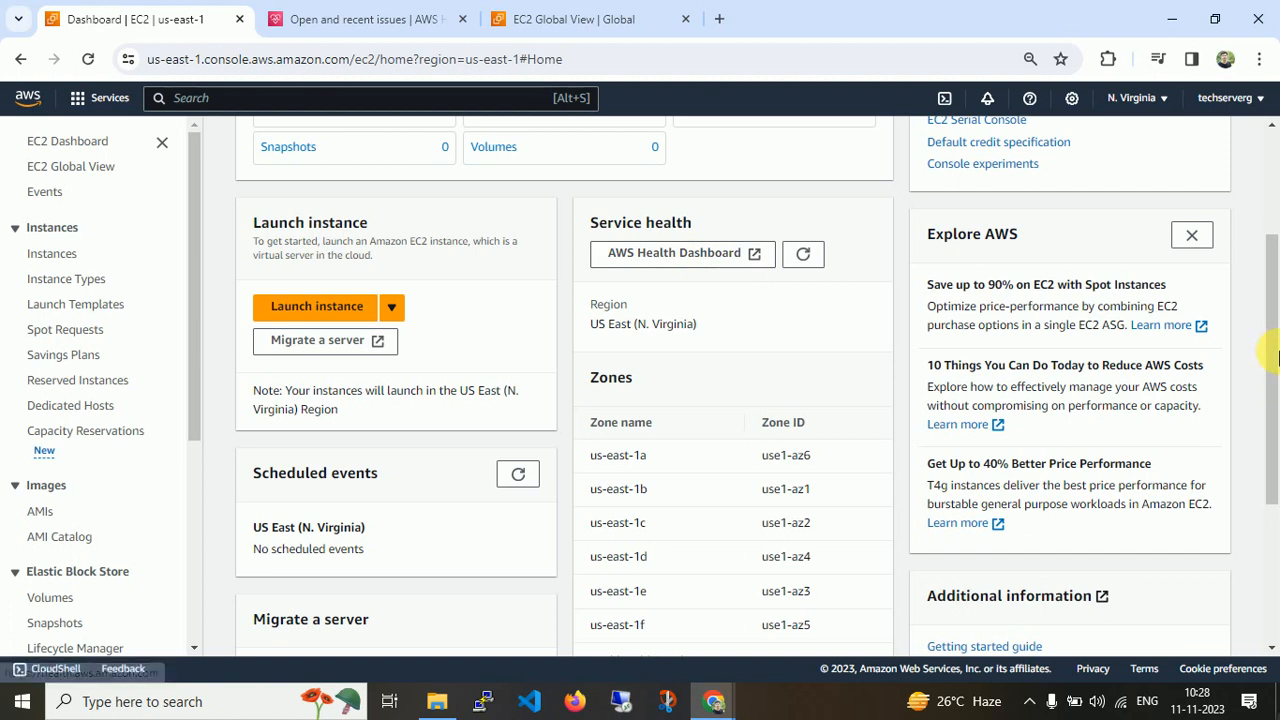
mouse_move(1272, 380)
mouse_down()
mouse_move(1277, 541)
mouse_move(1272, 214)
mouse_move(1272, 460)
mouse_up()
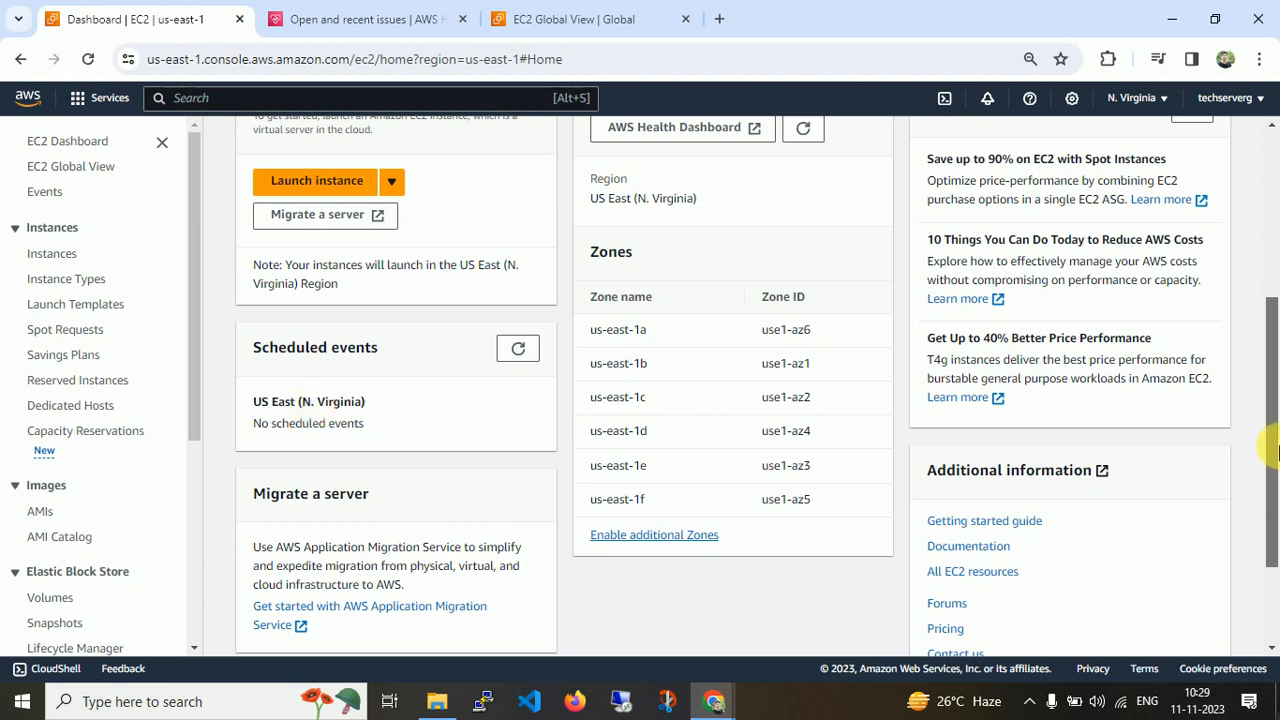
Open the Instances list and inspect the state of the pvt-instance and Public-Instance entries.
drag(1274, 530, 1273, 360)
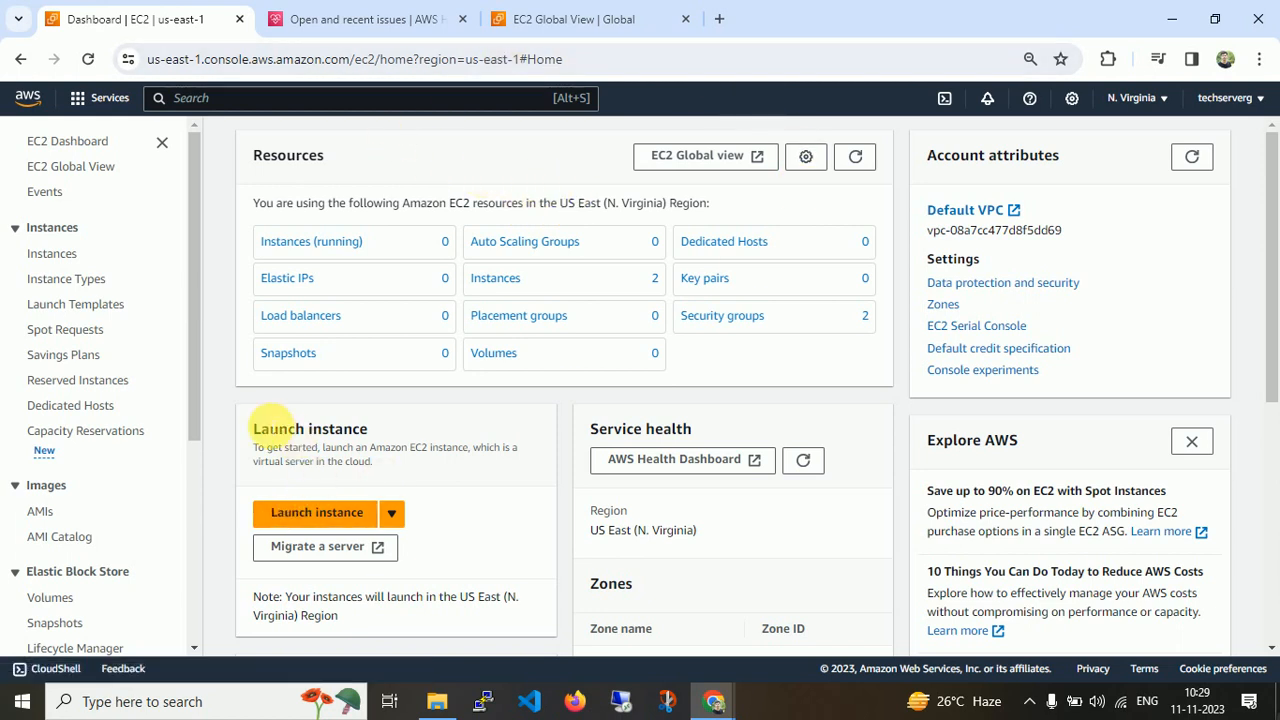
click(55, 253)
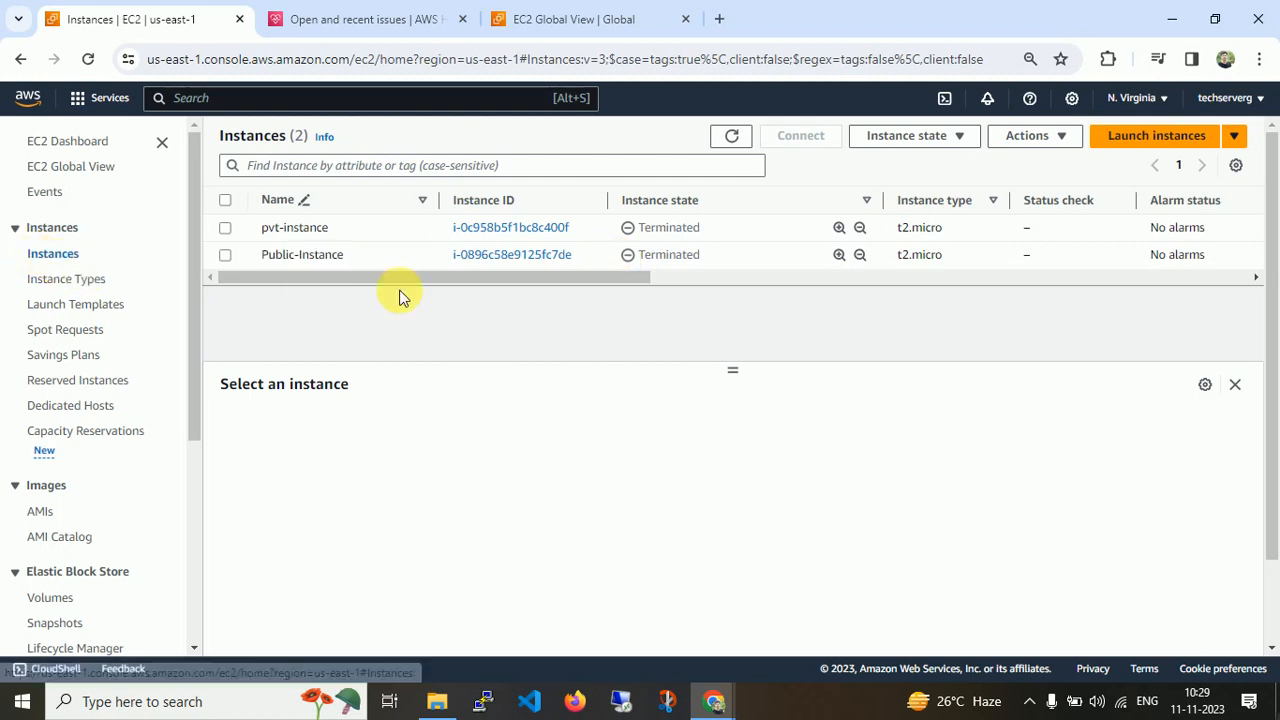
double_click(668, 227)
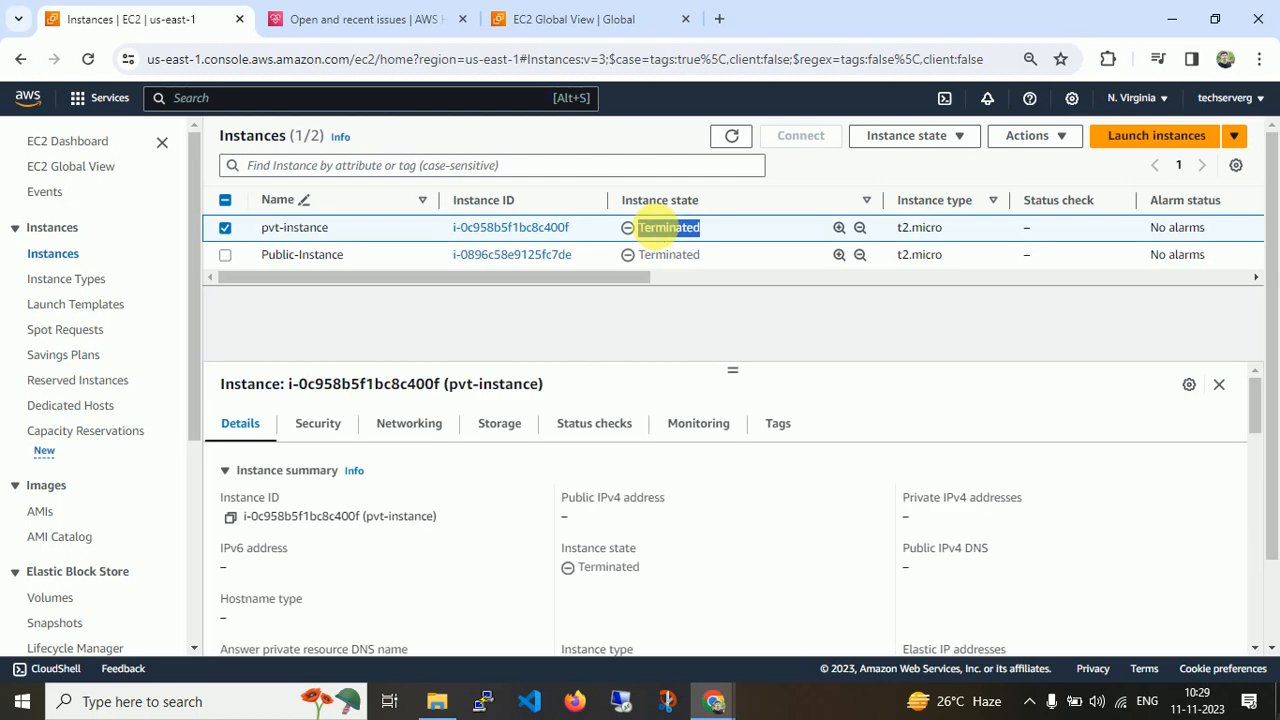
click(671, 255)
double_click(671, 255)
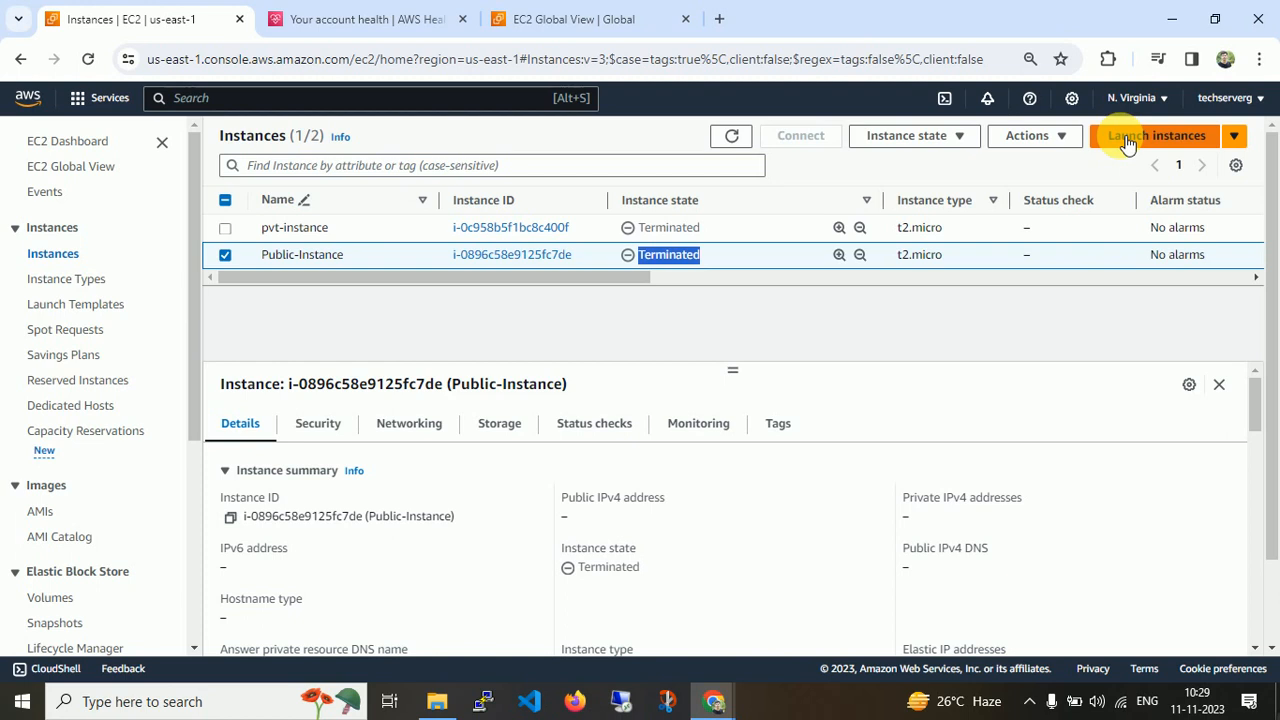
Start launching a new instance and name it first-instance.
click(1127, 143)
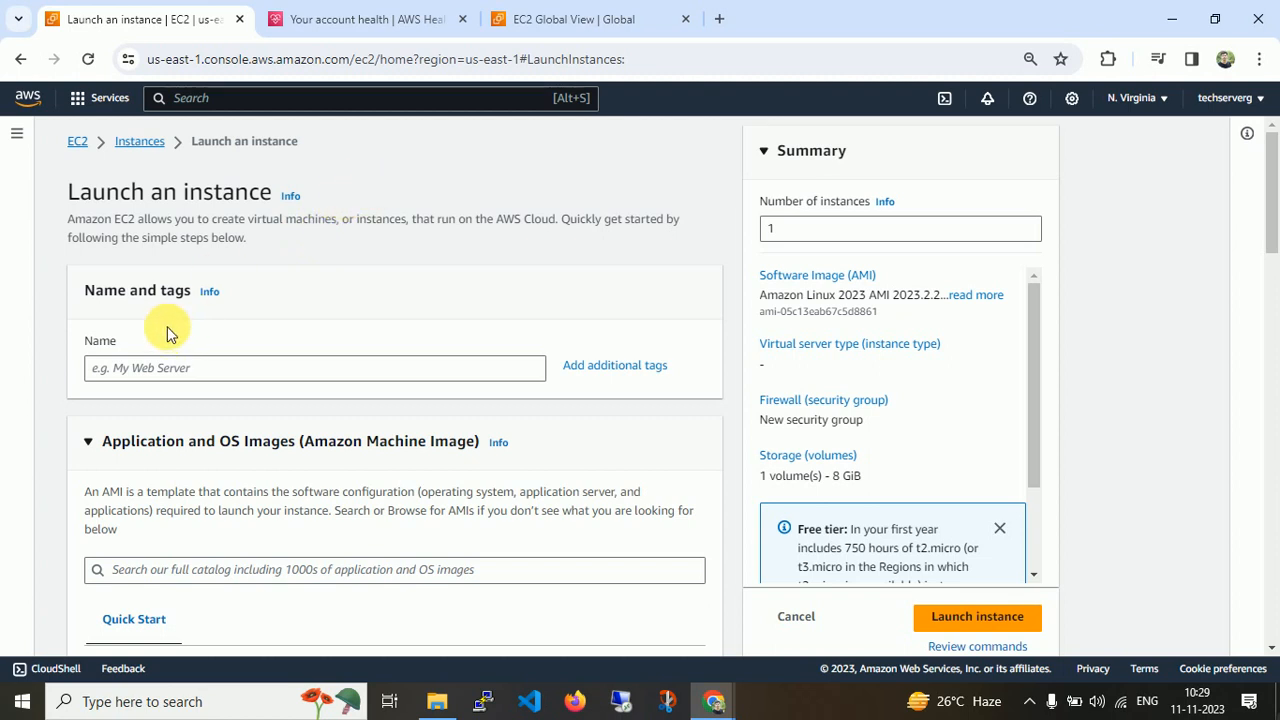
click(185, 368)
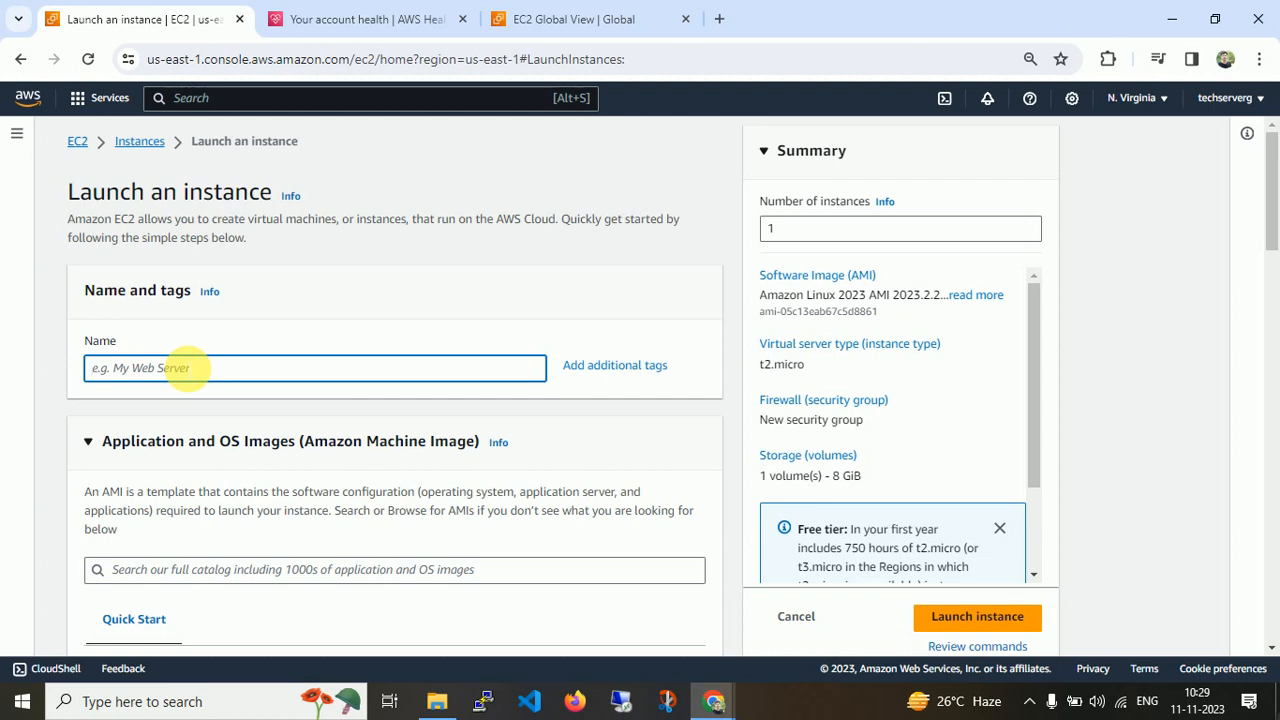
text(first-in sta)
key(BackSpace)
key(BackSpace)
text(stance)
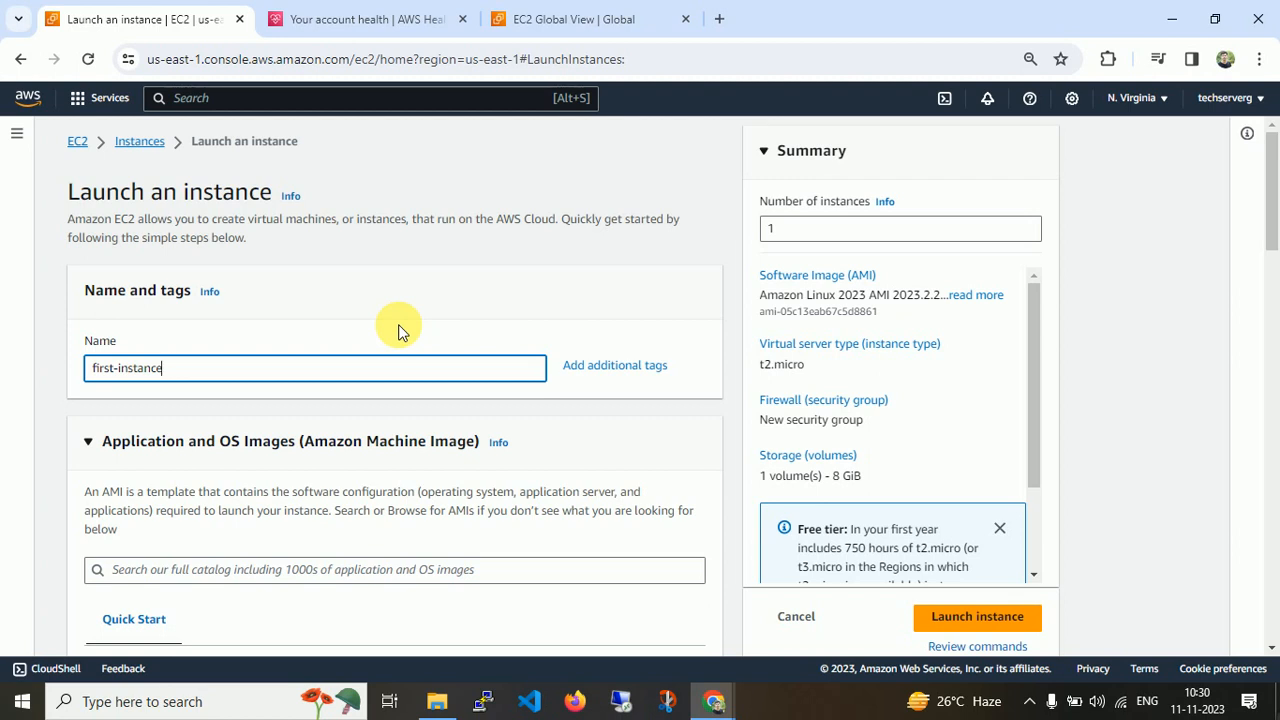
Open the full AMI catalog and try the Free tier only and All Linux/Unix filters.
click(1272, 651)
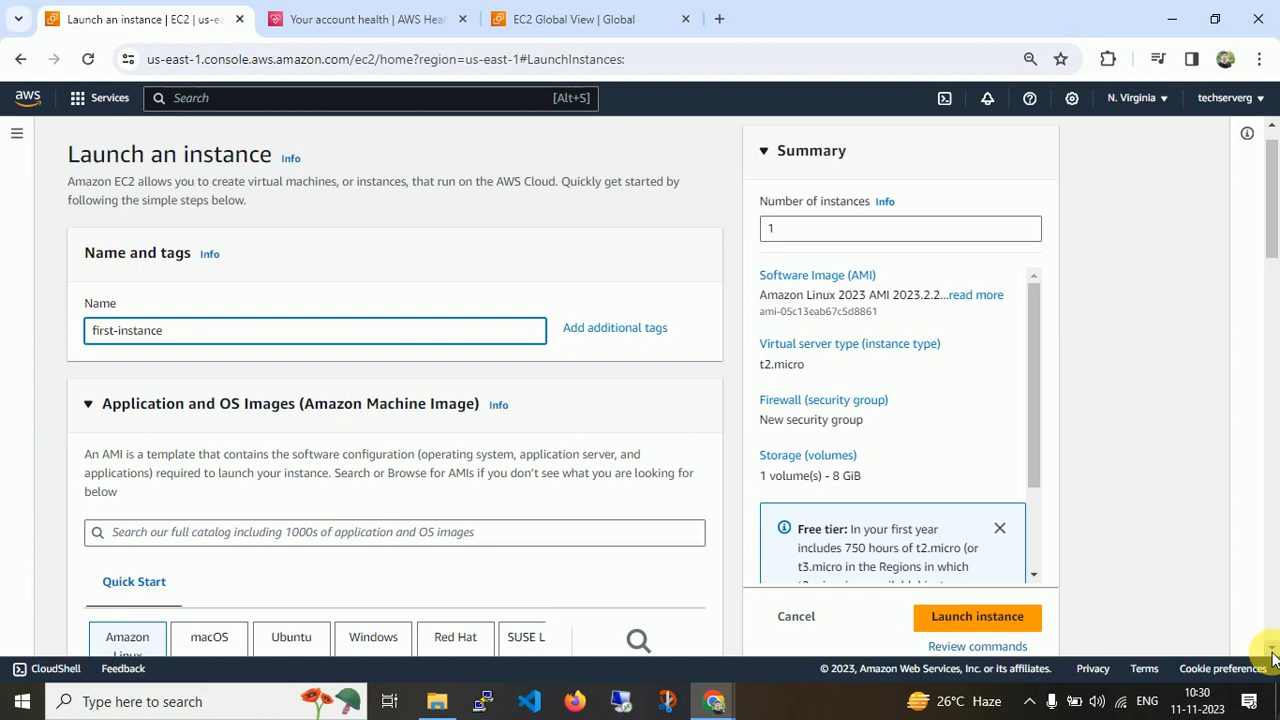
click(1272, 651)
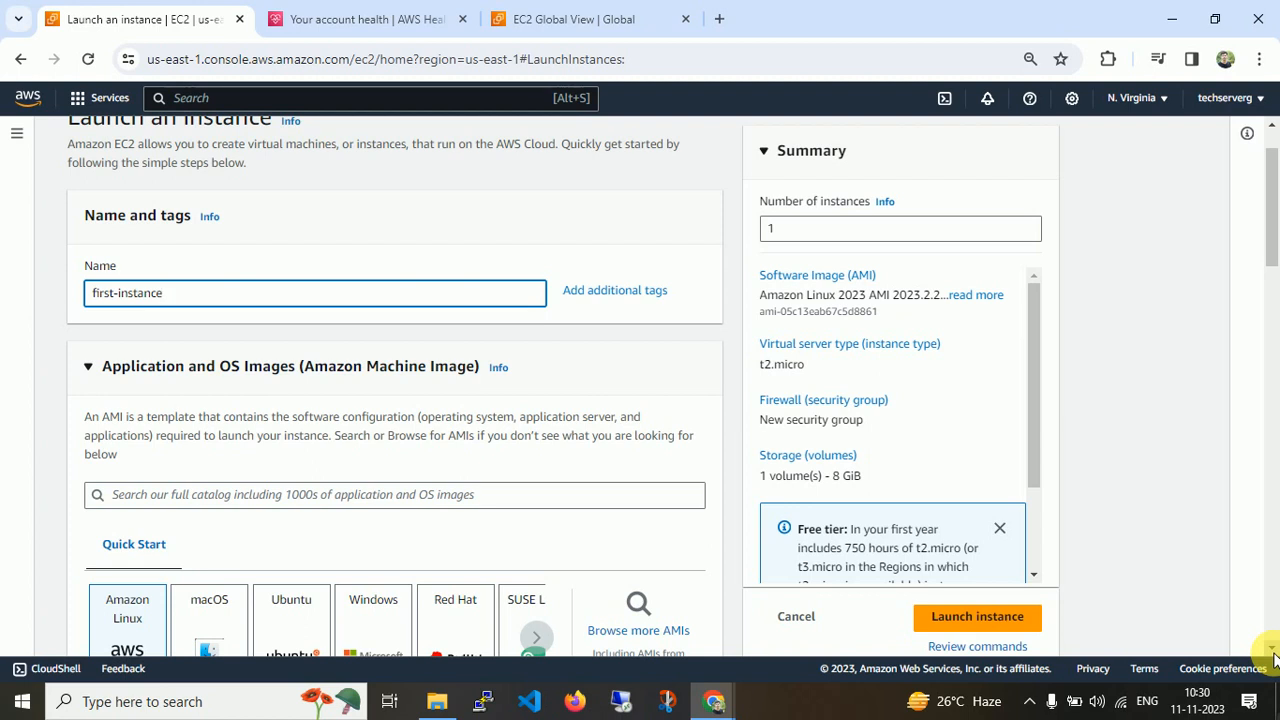
click(1272, 651)
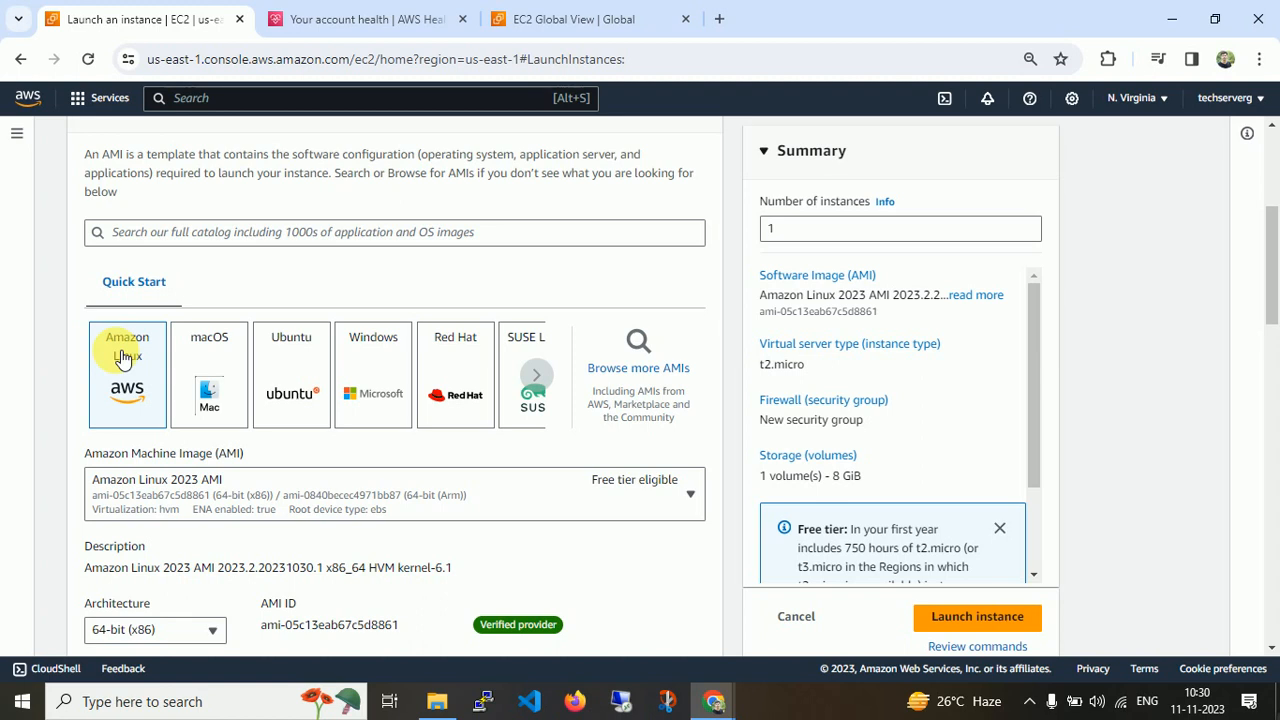
click(668, 375)
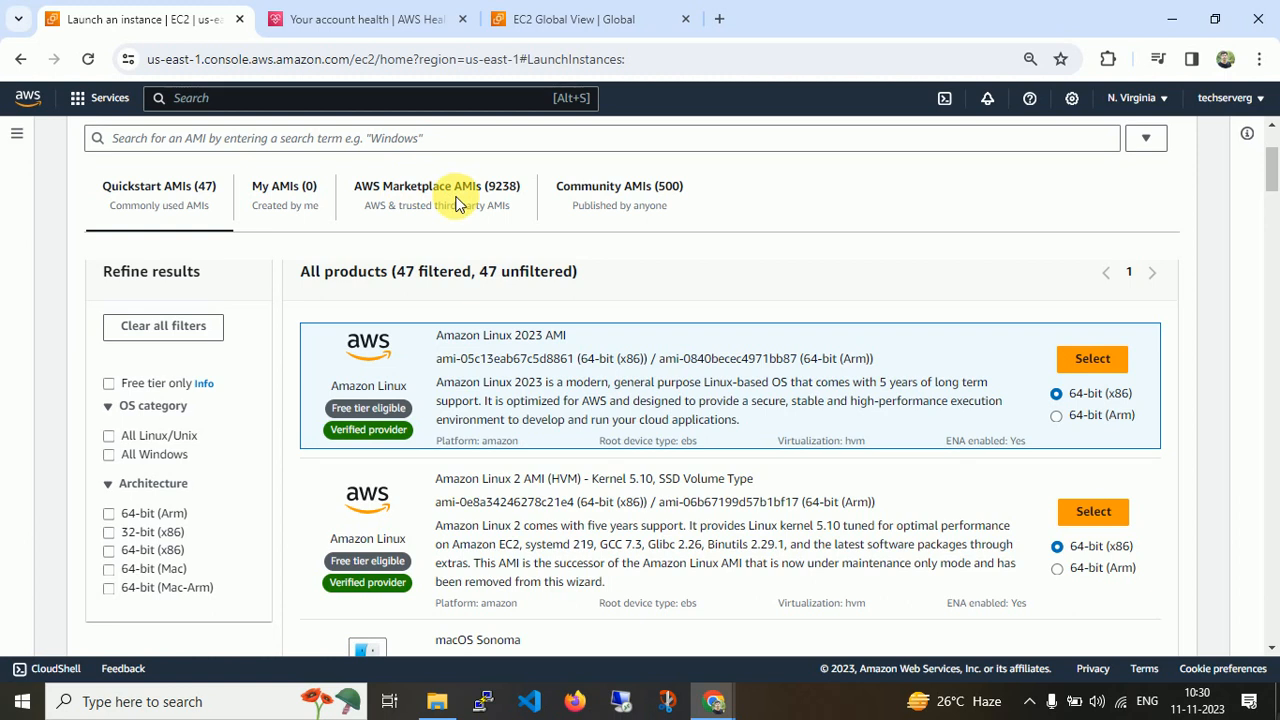
click(164, 385)
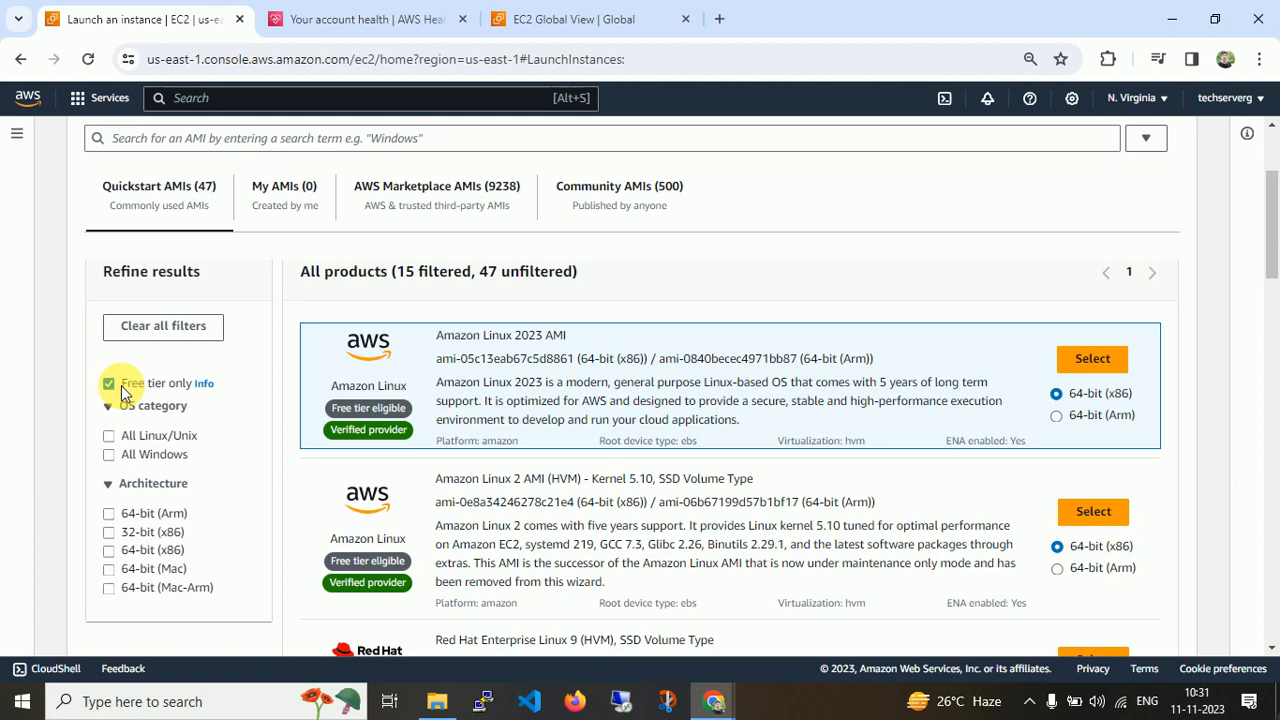
click(122, 389)
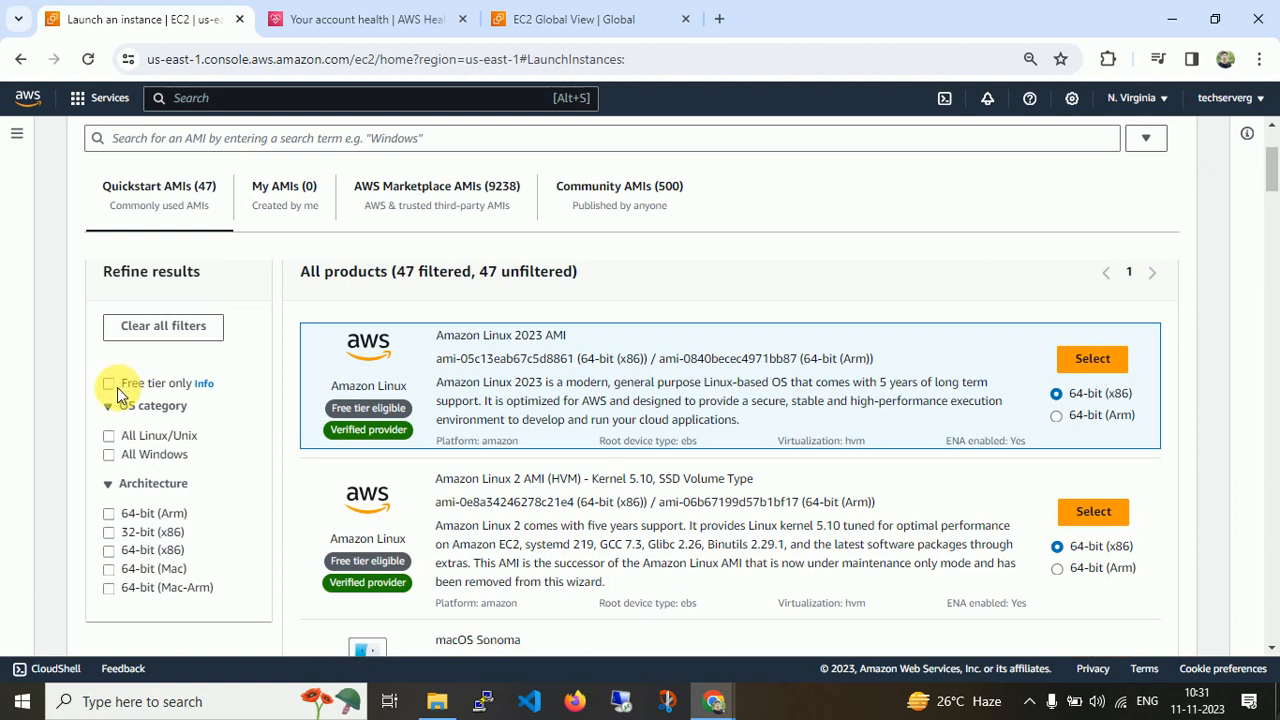
click(137, 441)
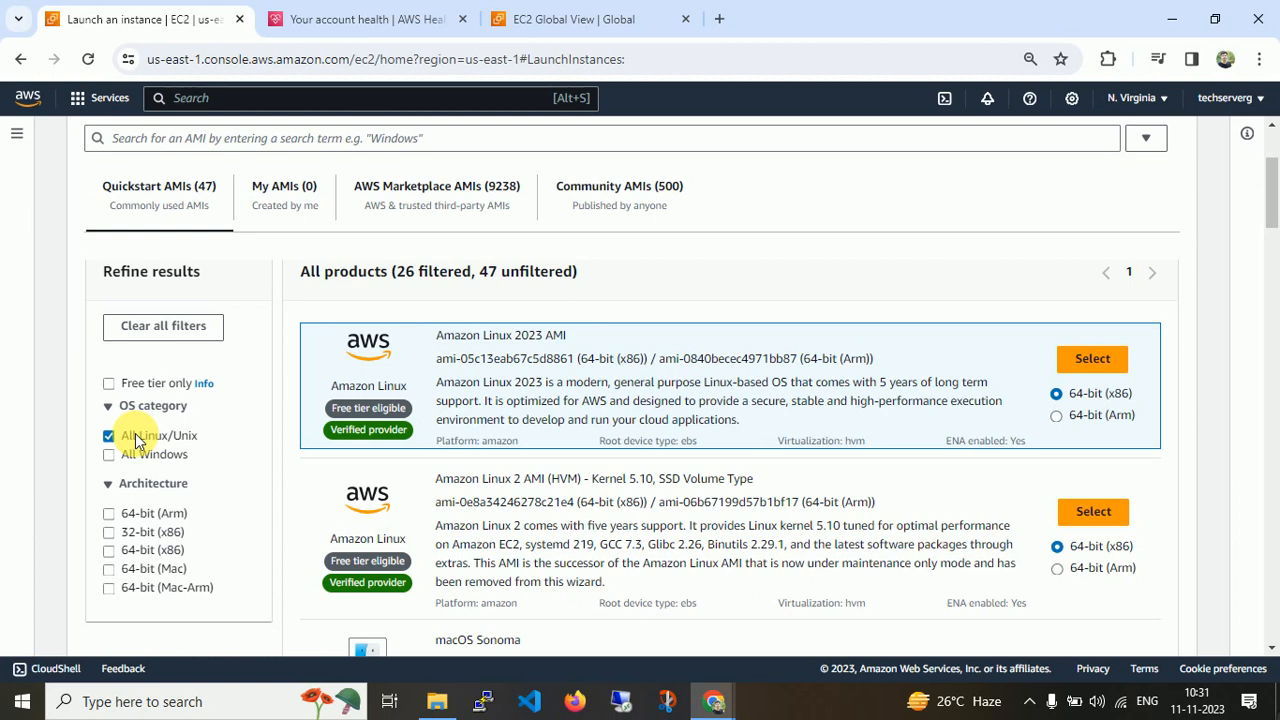
click(133, 447)
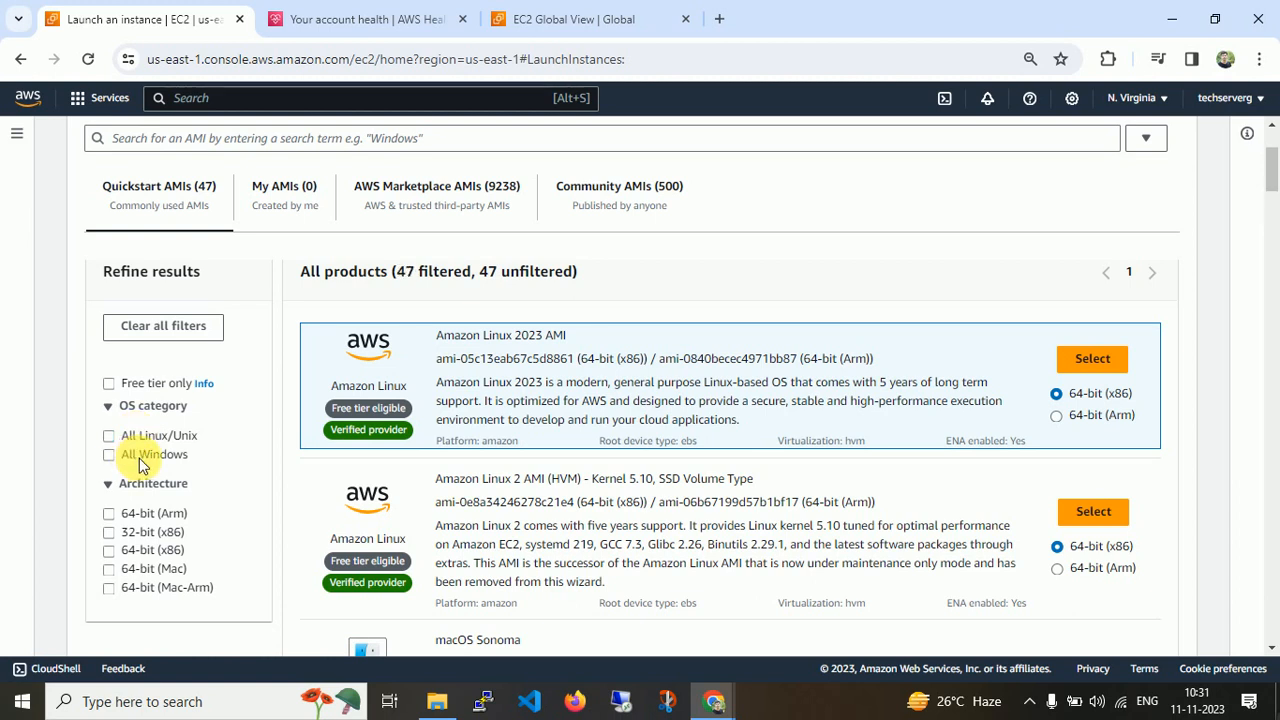
Filter the catalog to All Windows, browse the Windows images, clear the filter, and return to the launch page.
click(143, 460)
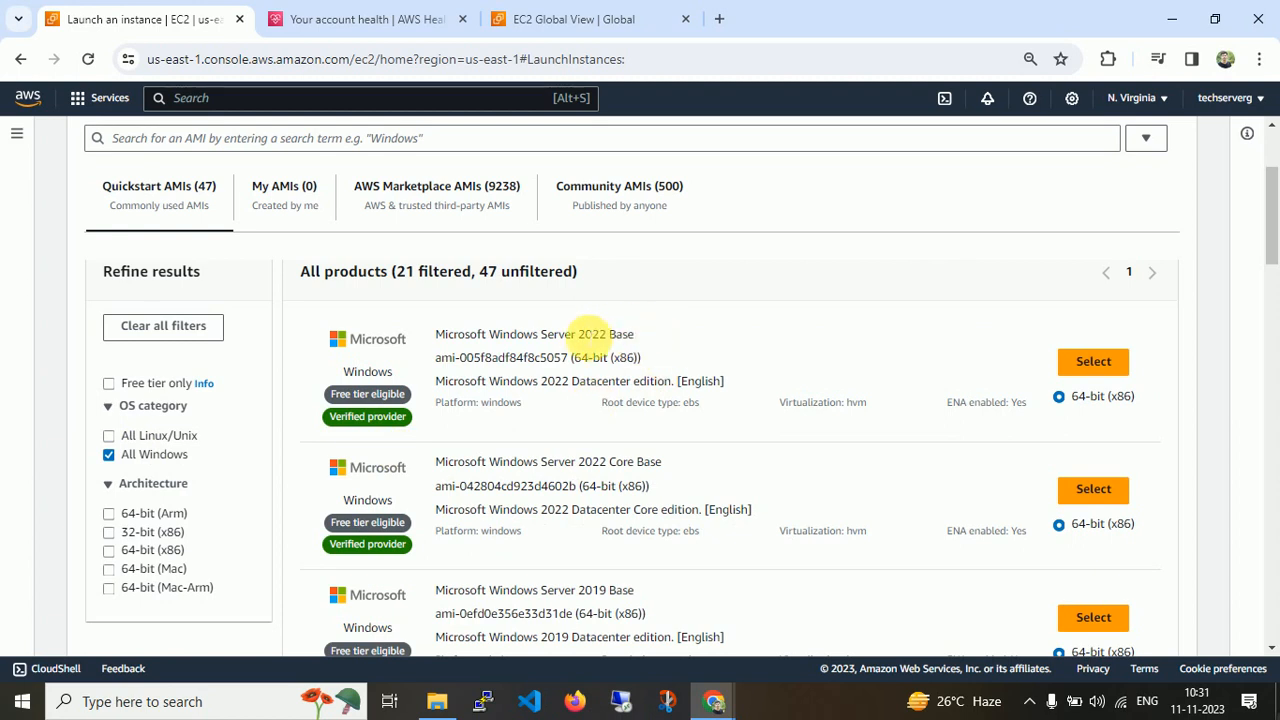
drag(1275, 232, 1275, 275)
drag(1275, 278, 1272, 594)
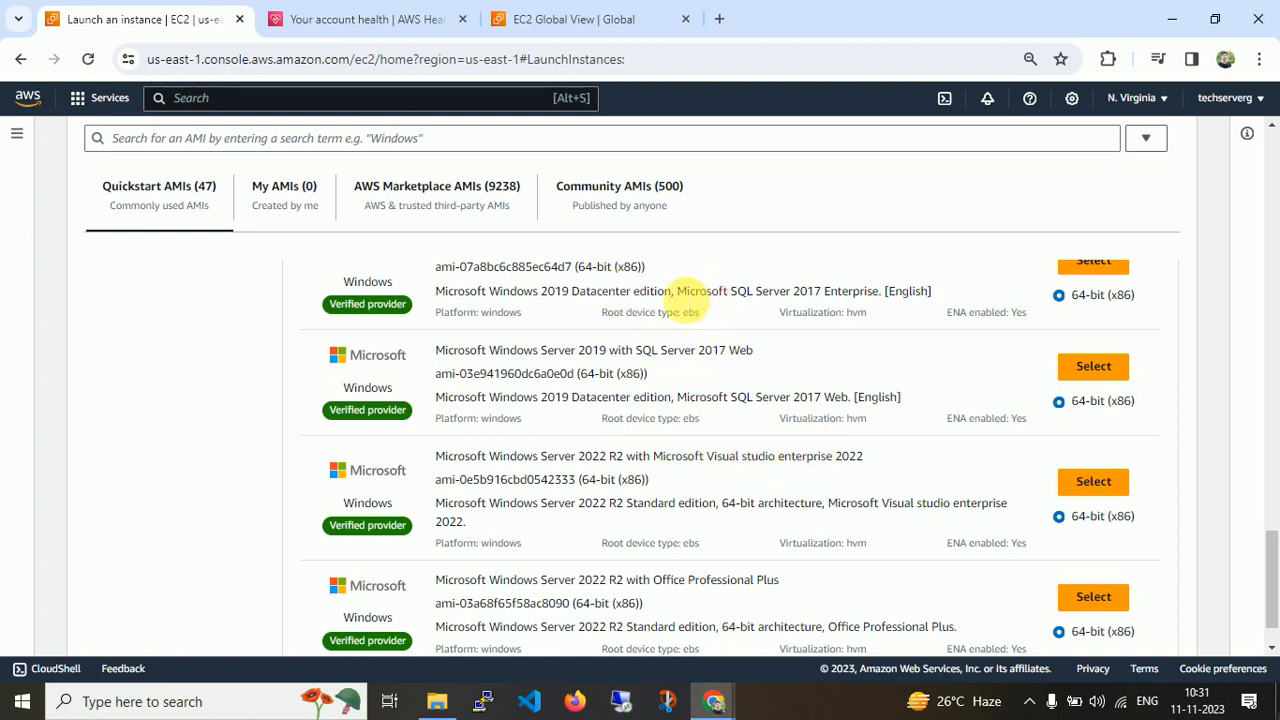
drag(677, 292, 940, 293)
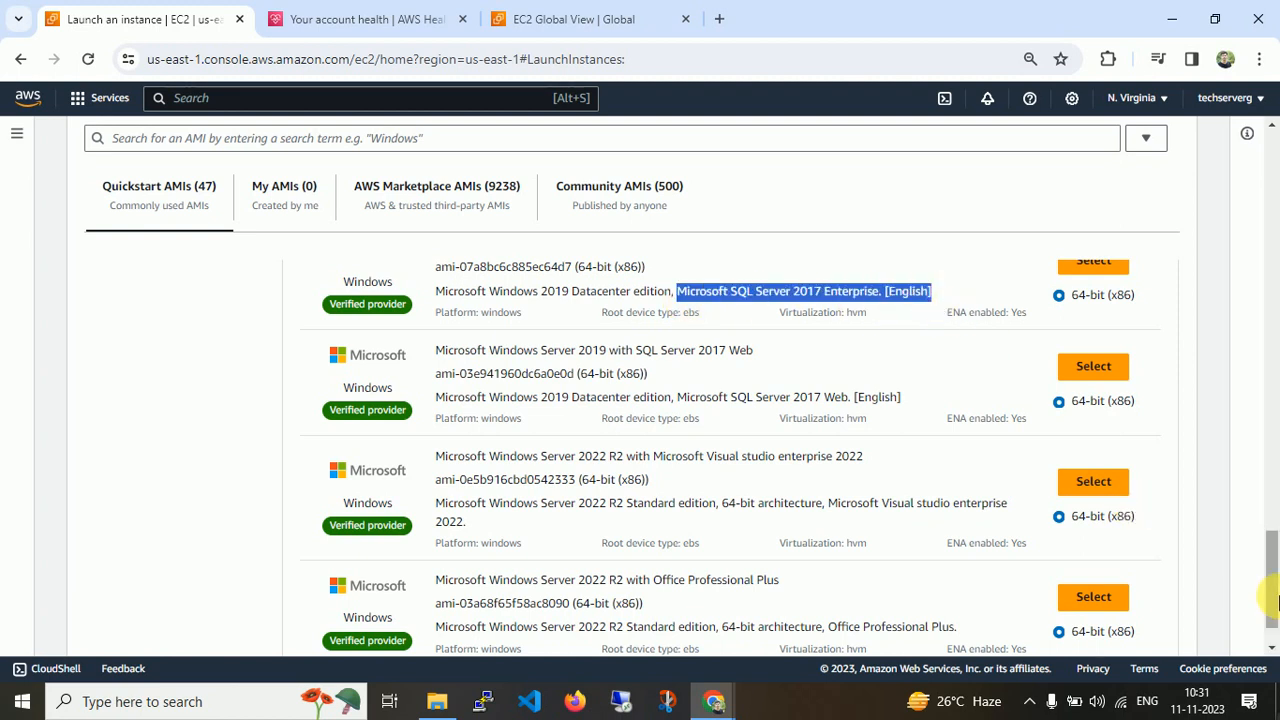
drag(1271, 600, 1275, 150)
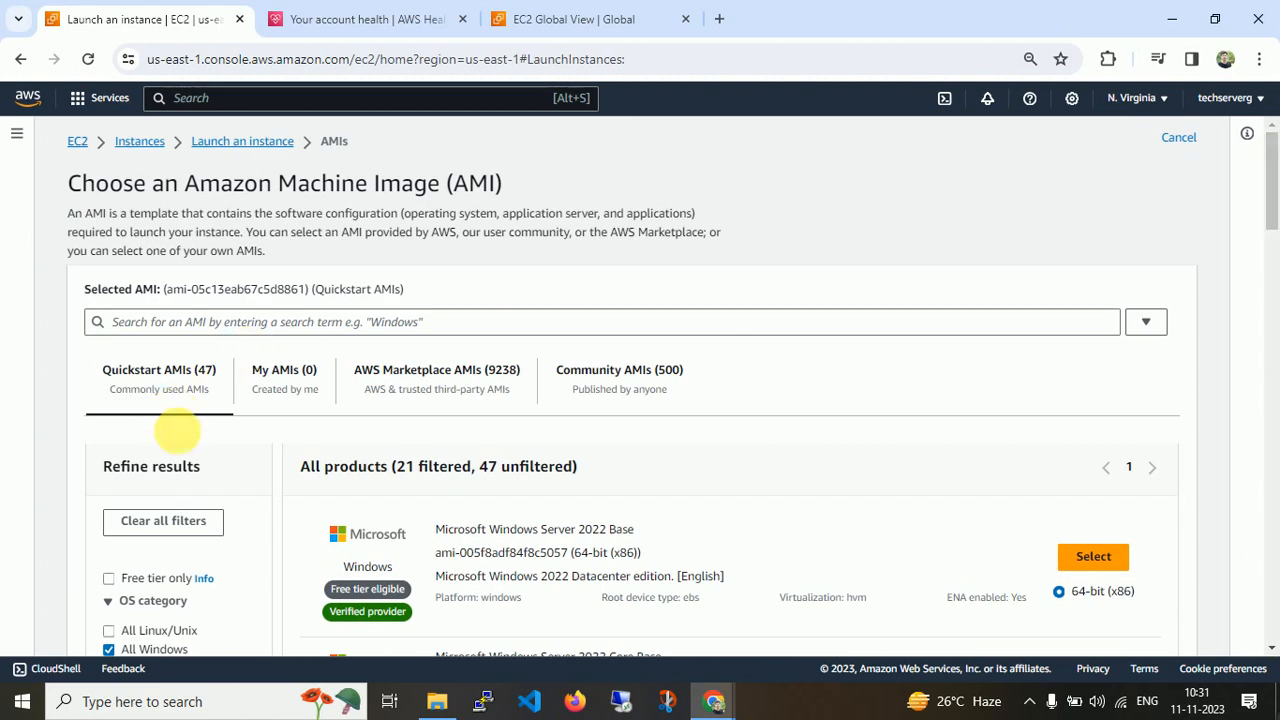
drag(1274, 225, 1262, 237)
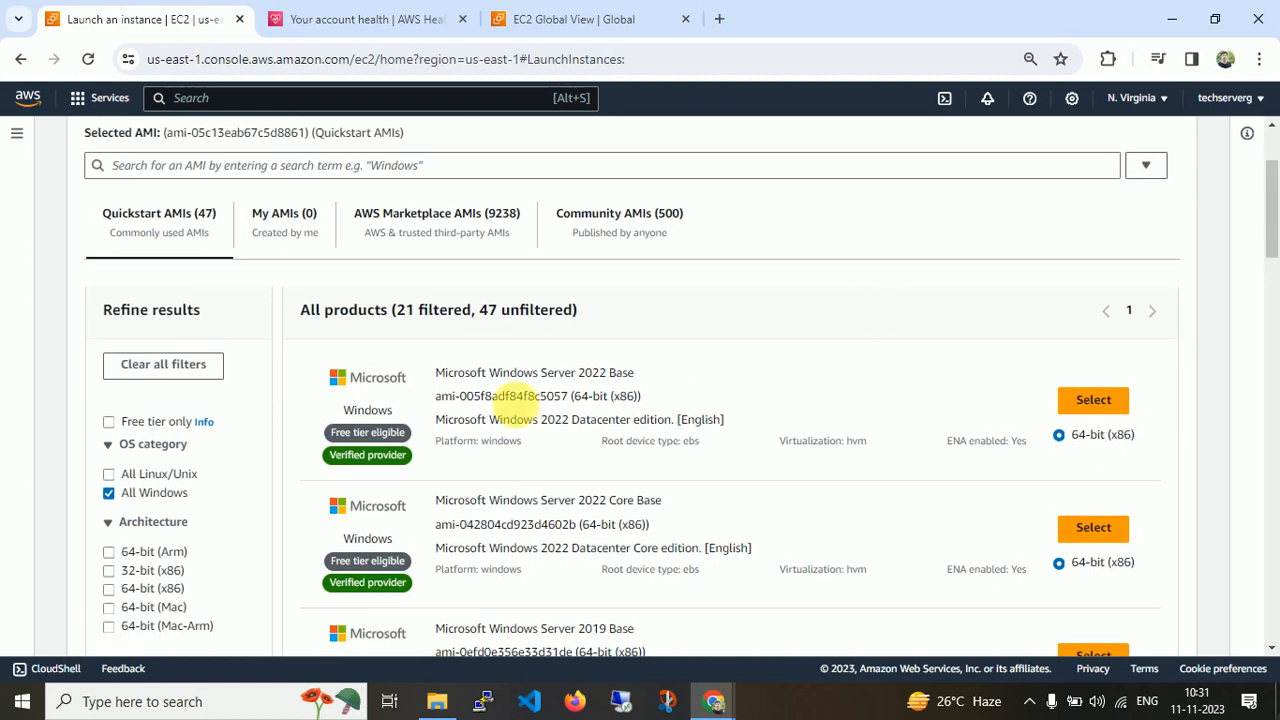
click(150, 497)
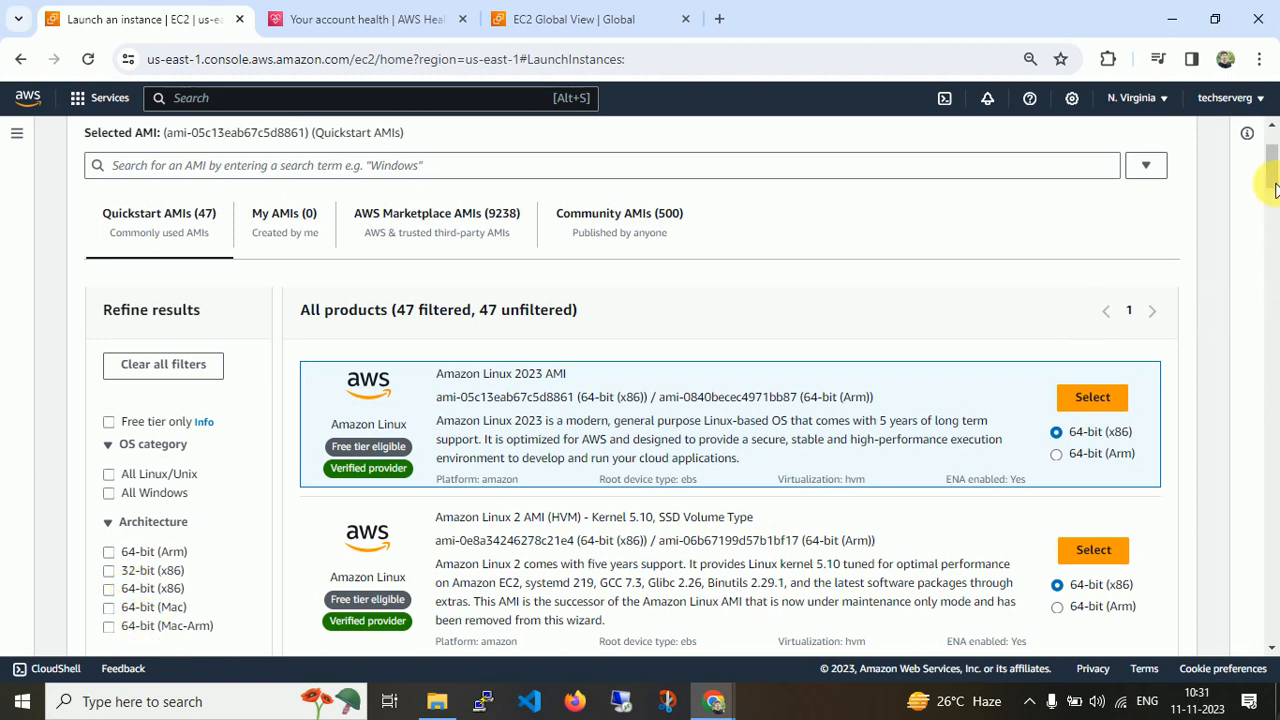
drag(1275, 185, 1272, 126)
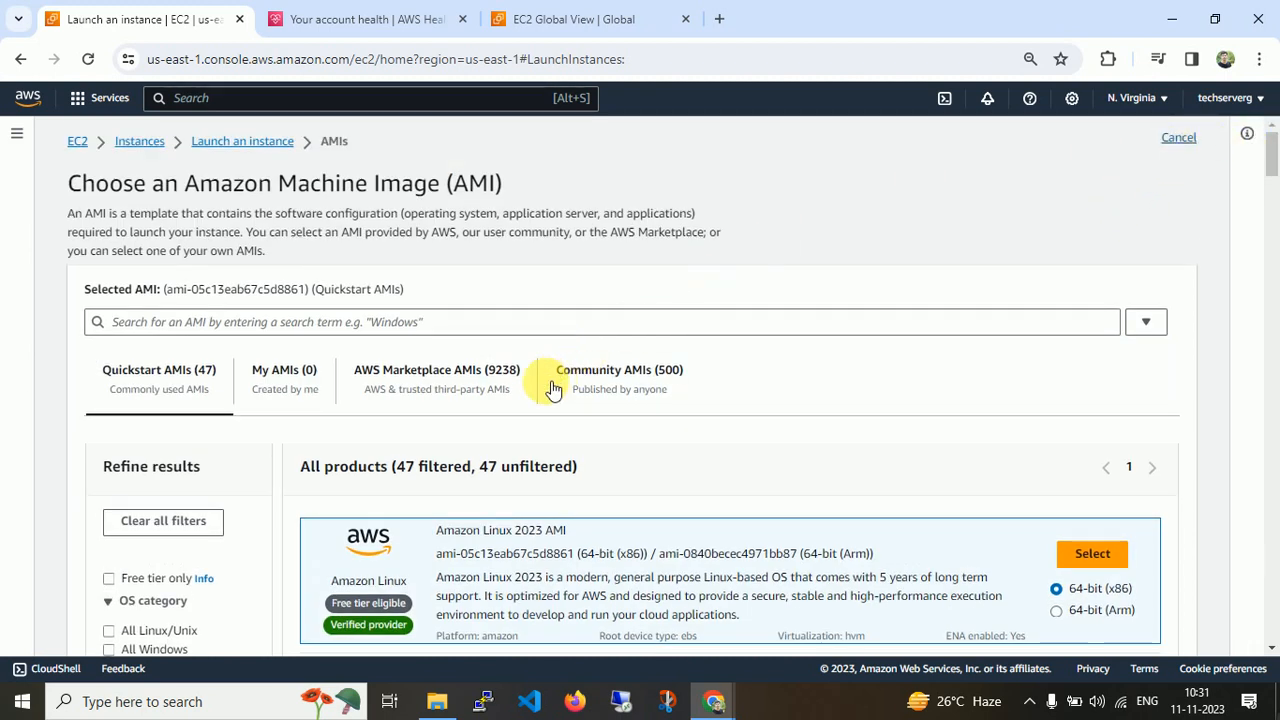
click(257, 145)
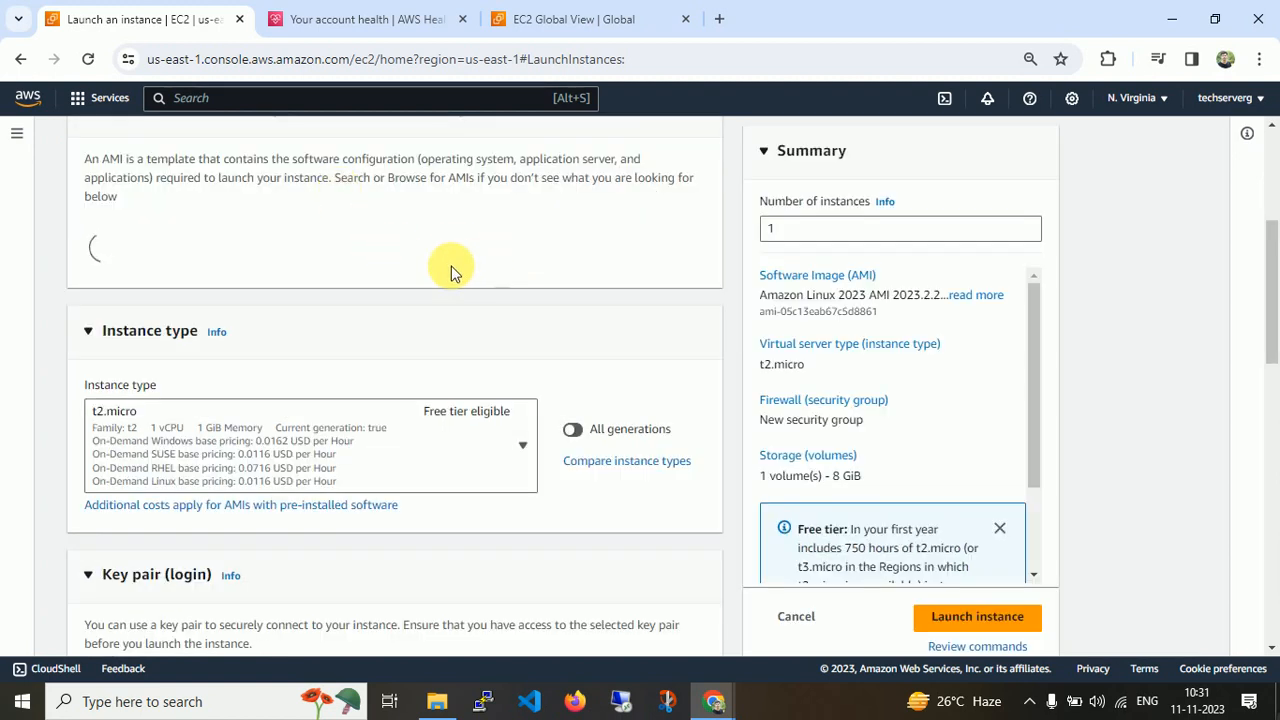
Choose Ubuntu as the quick-start operating system image for the instance.
scroll(1272, 313, down, 5)
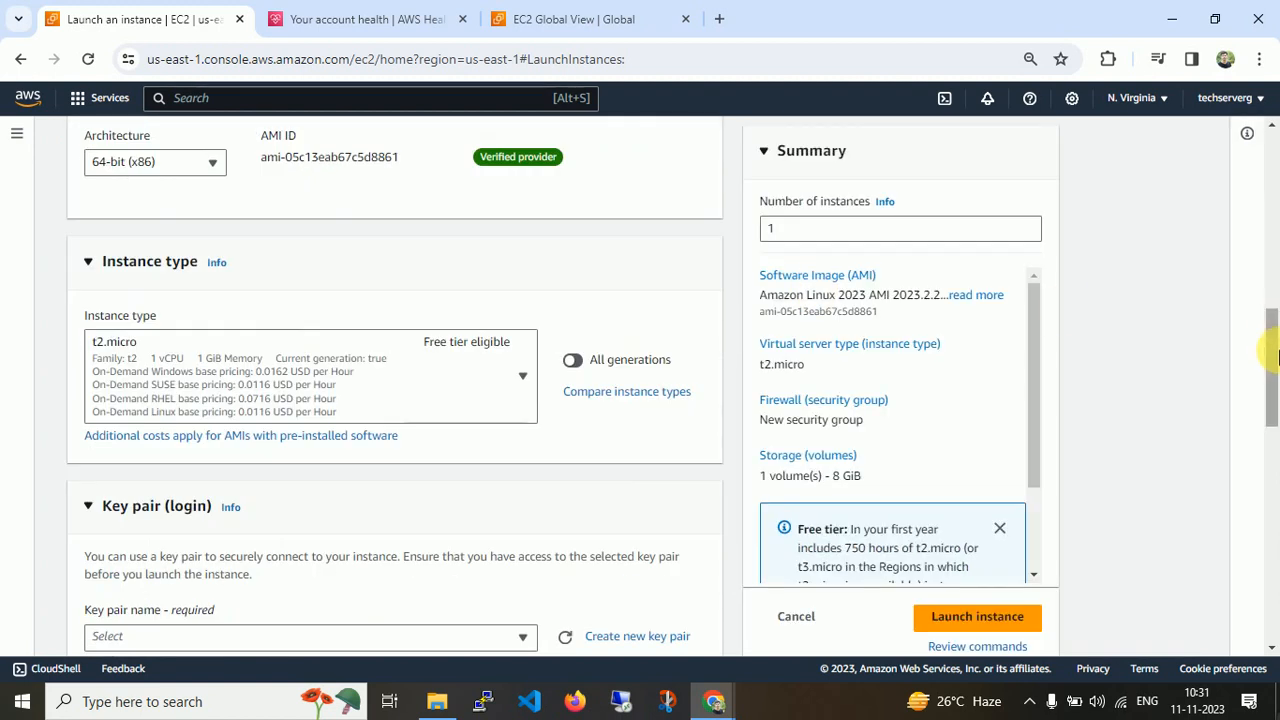
drag(1266, 349, 1266, 225)
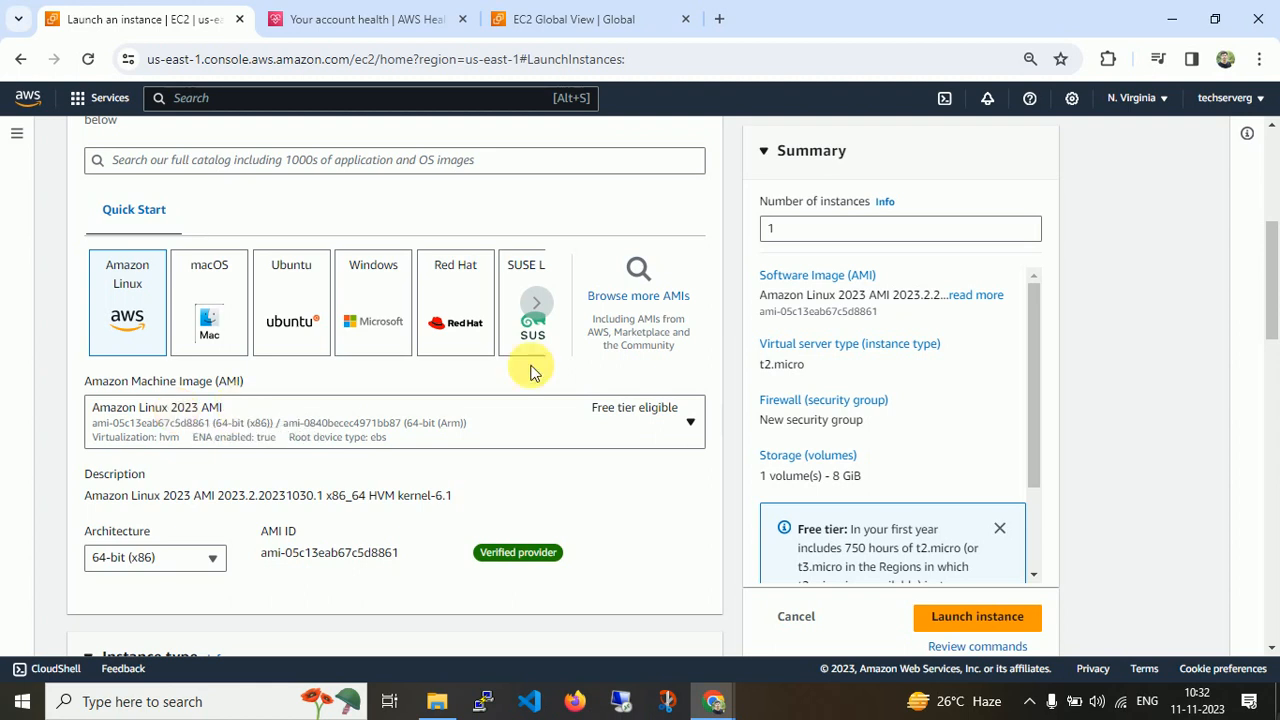
click(304, 300)
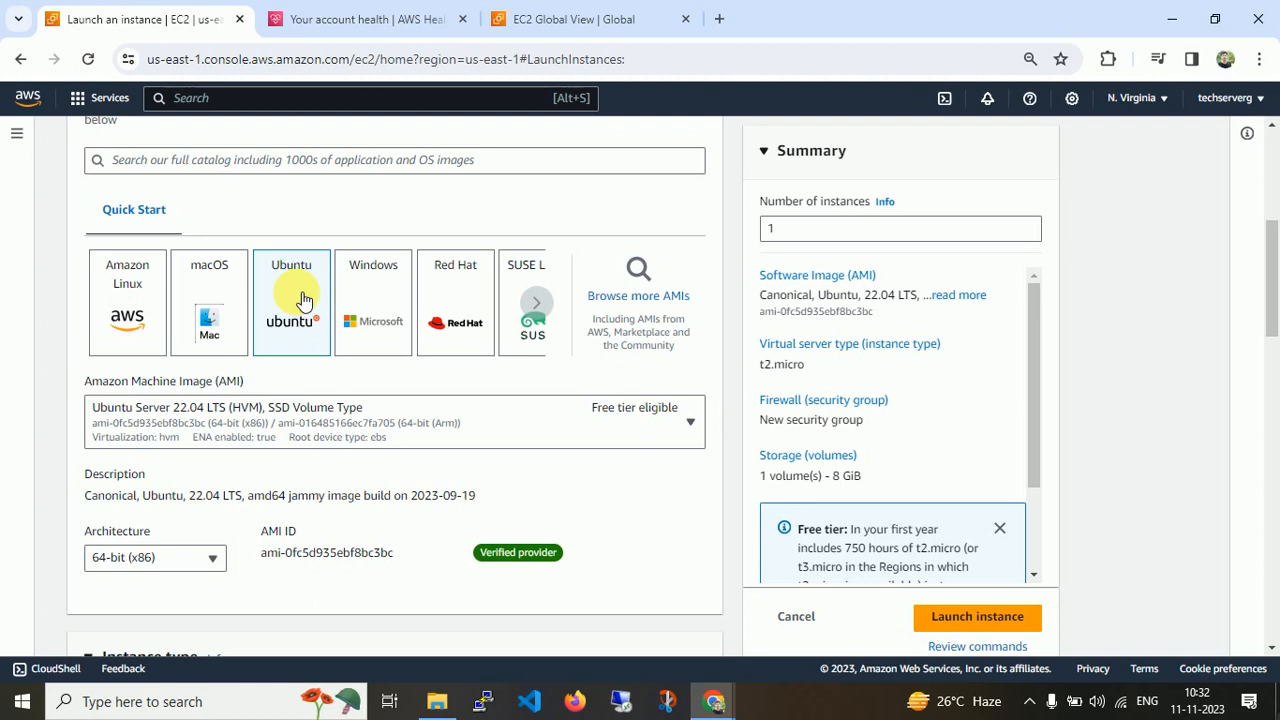
Browse the Ubuntu AMI list and keep Ubuntu Server 22.04 LTS (HVM), SSD Volume Type selected.
click(333, 423)
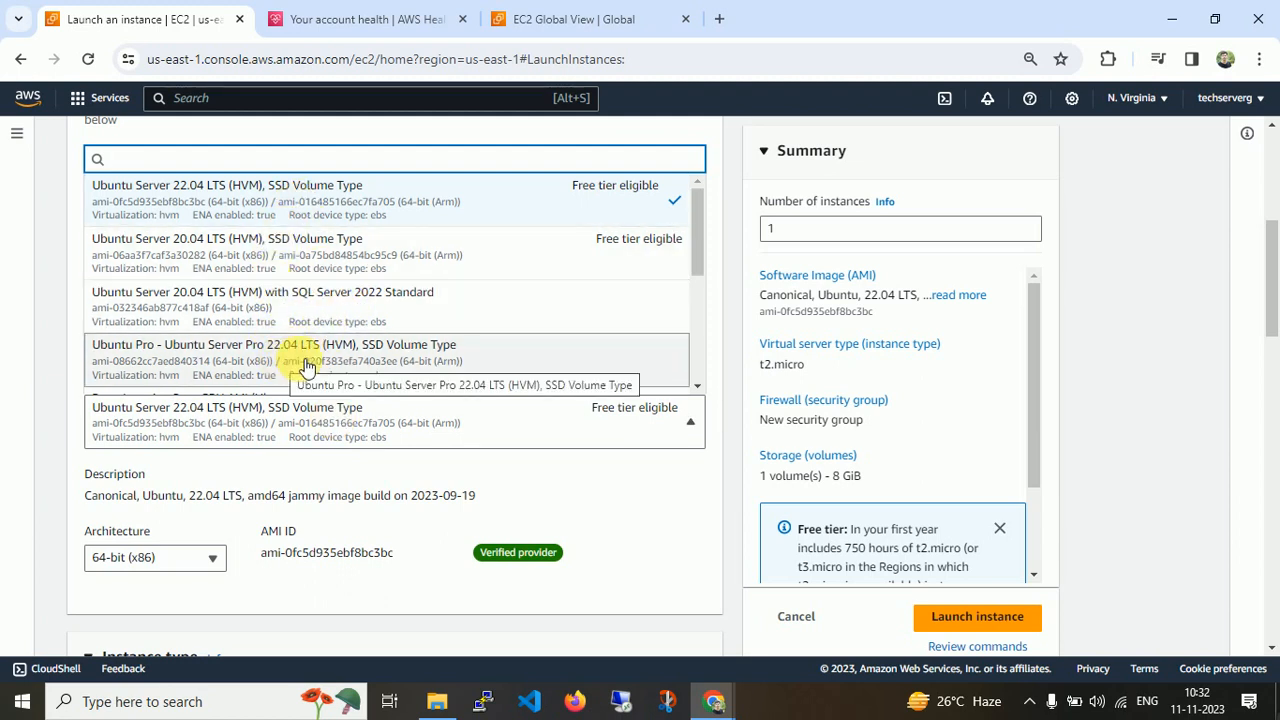
click(697, 386)
click(697, 386)
scroll(697, 386, down, 3)
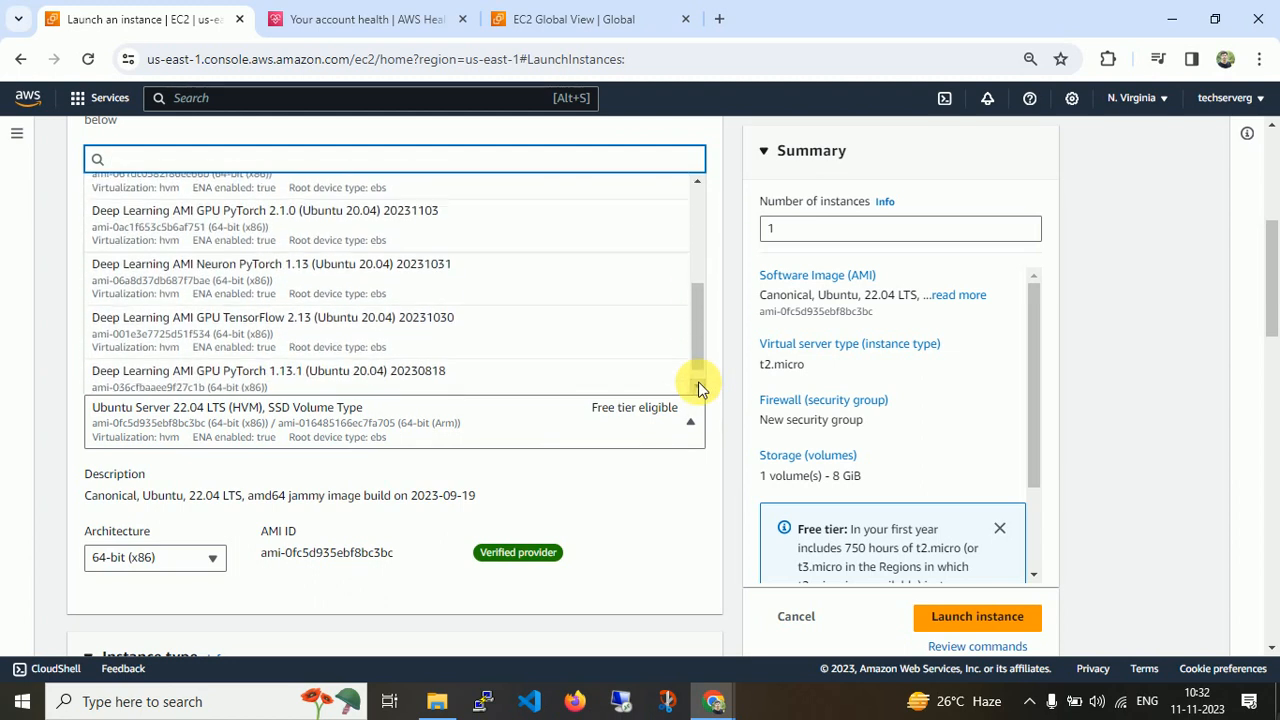
drag(697, 358, 723, 186)
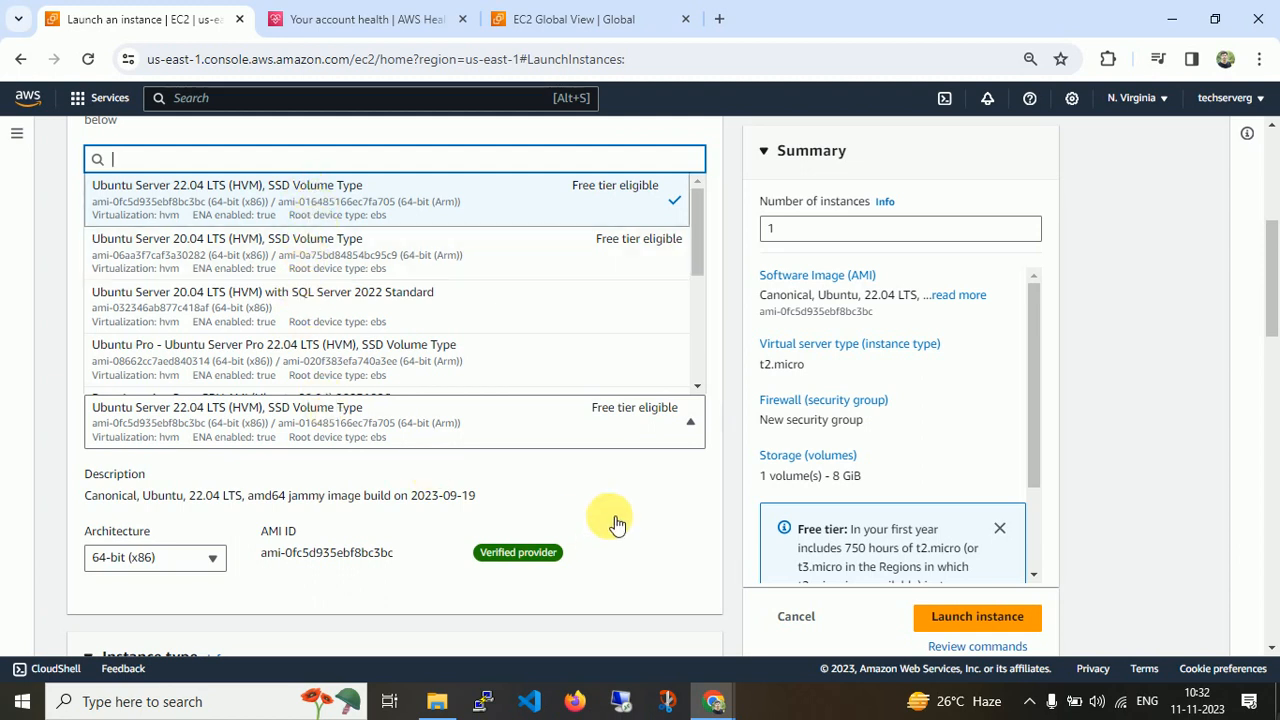
click(180, 188)
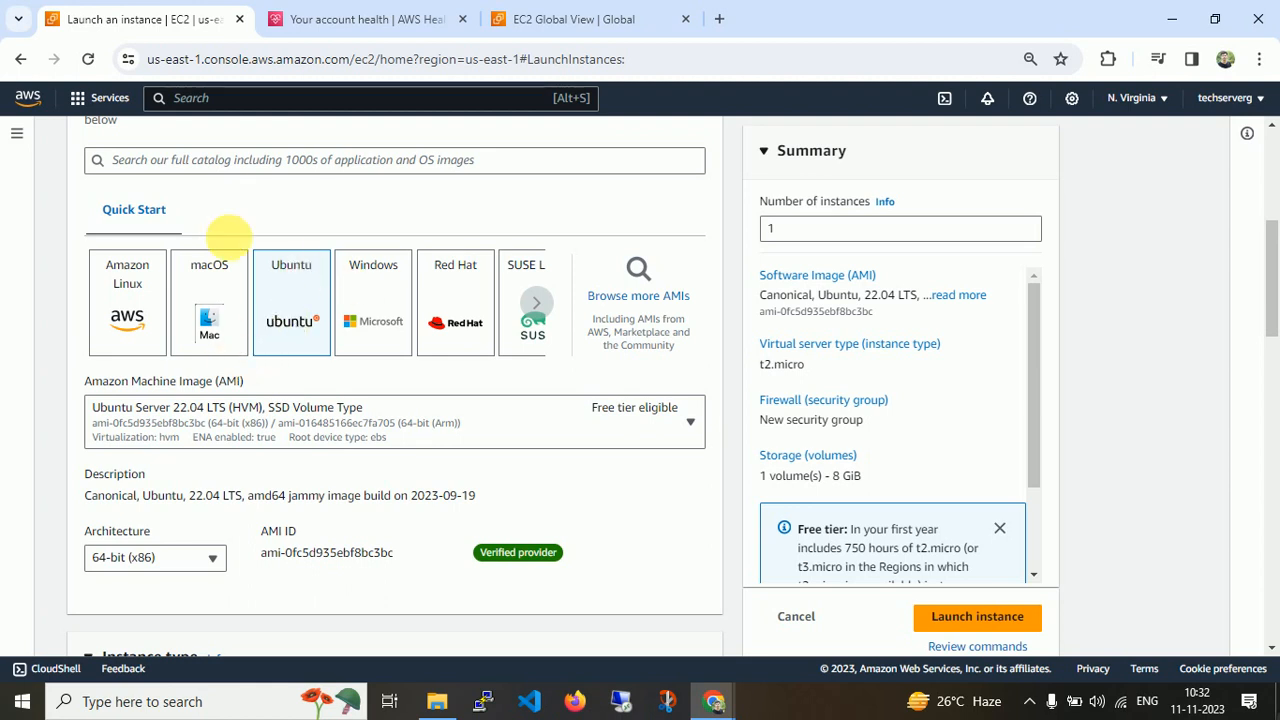
Check the region list, keeping US East (N. Virginia), and highlight the selected AMI ID.
click(1135, 100)
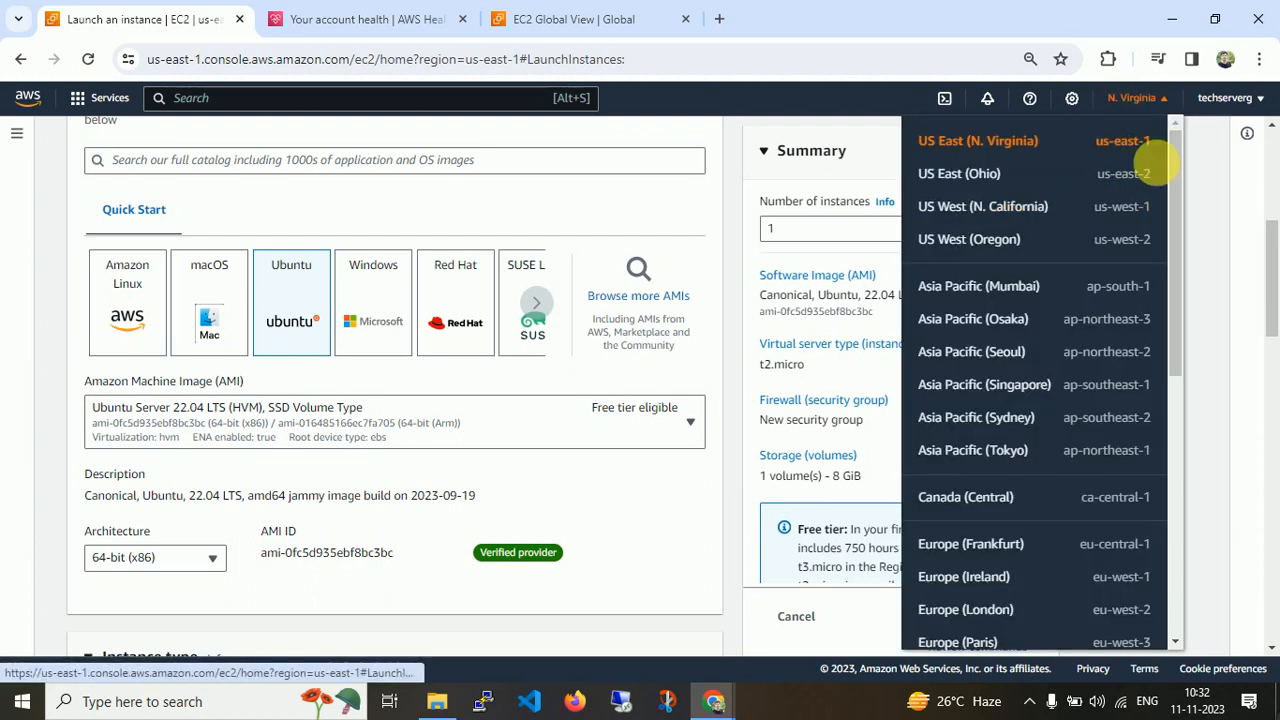
click(1106, 137)
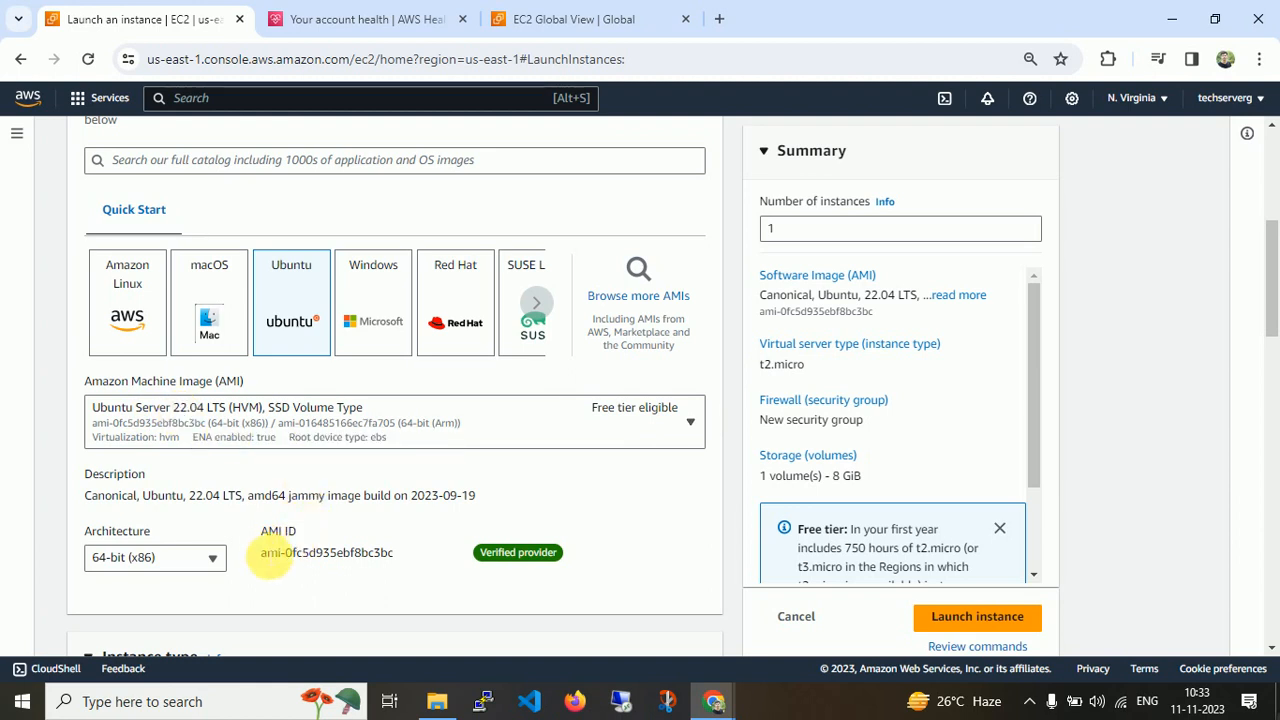
drag(262, 553, 407, 560)
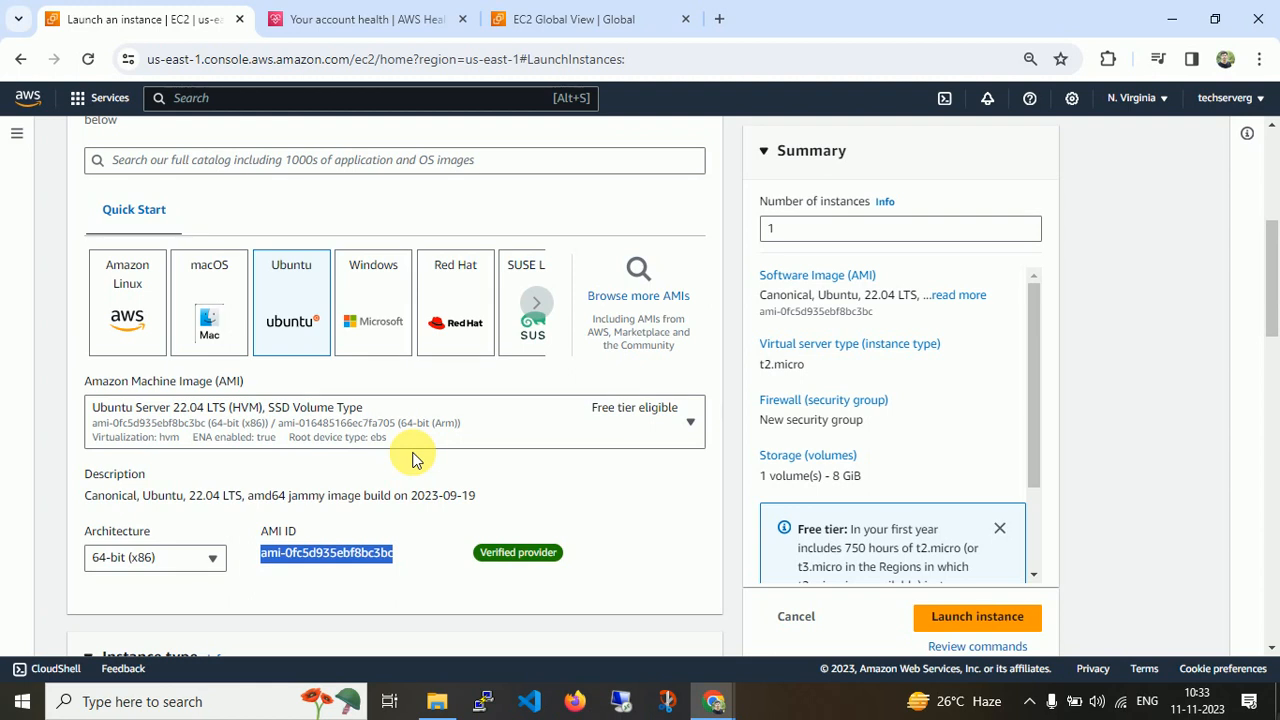
click(332, 553)
triple_click(330, 558)
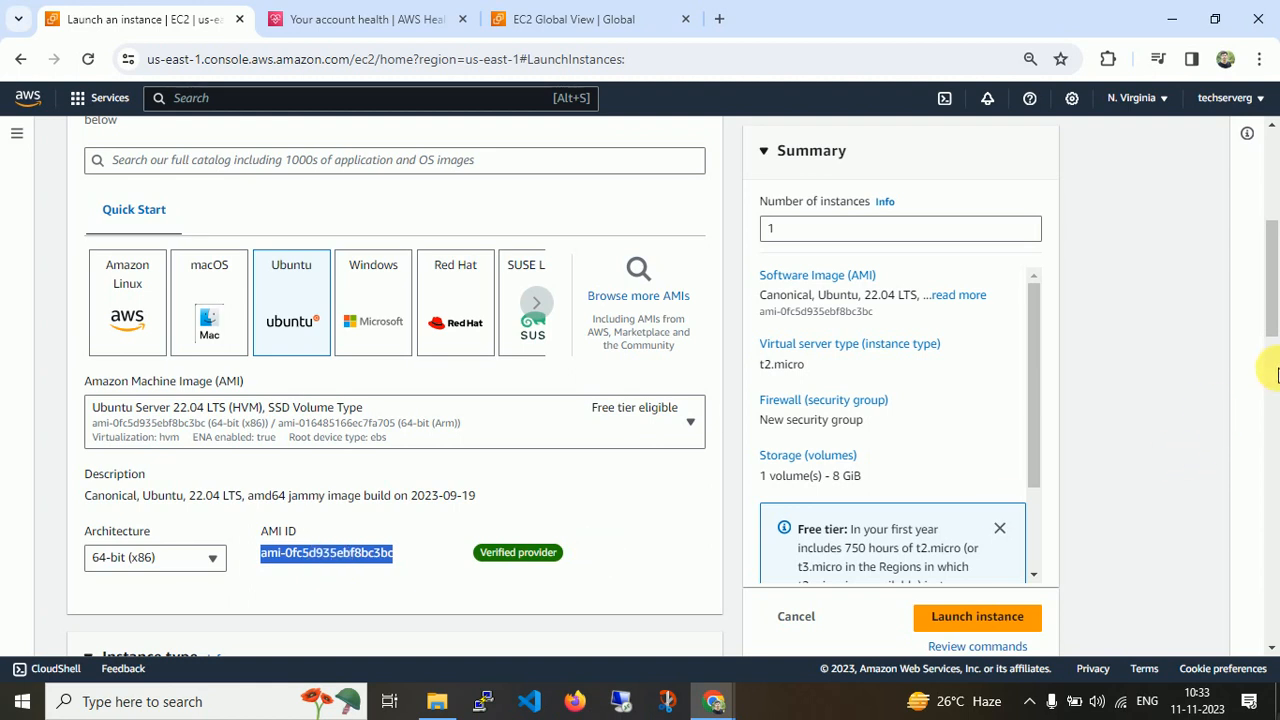
scroll(1274, 320, down, 2)
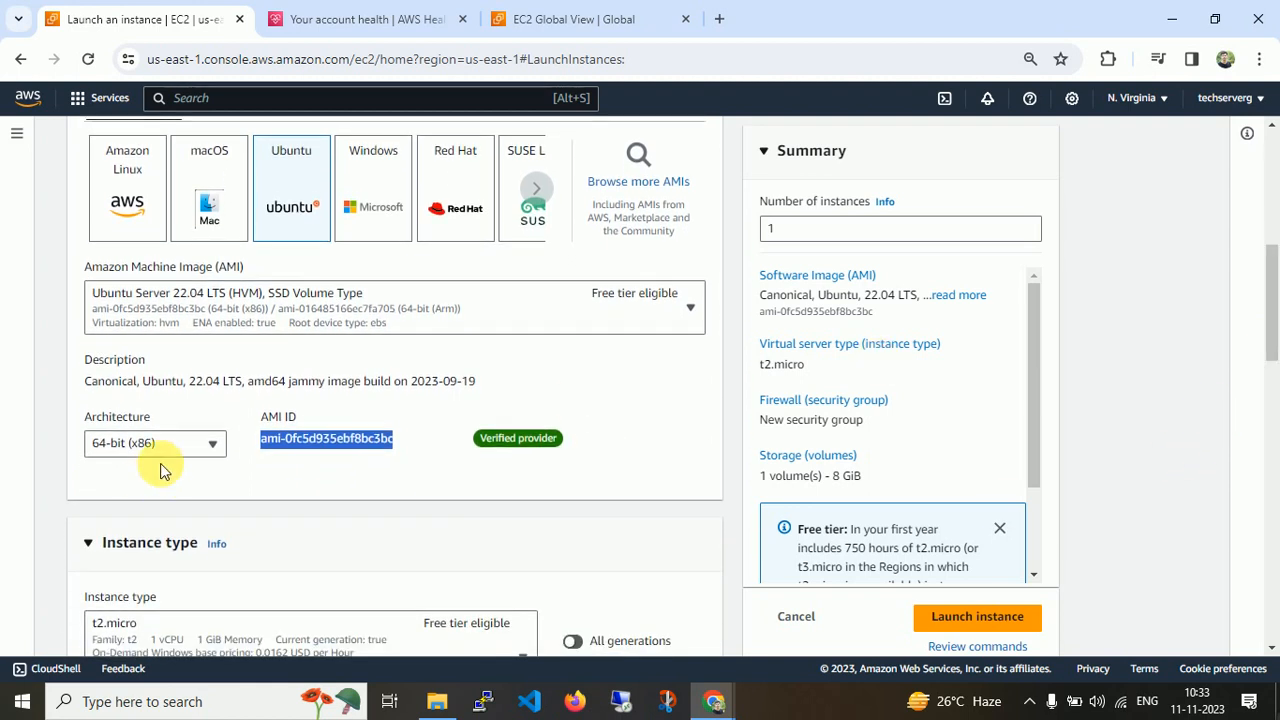
Check the architecture options for the Ubuntu image, keeping 64-bit (x86).
click(208, 443)
click(210, 446)
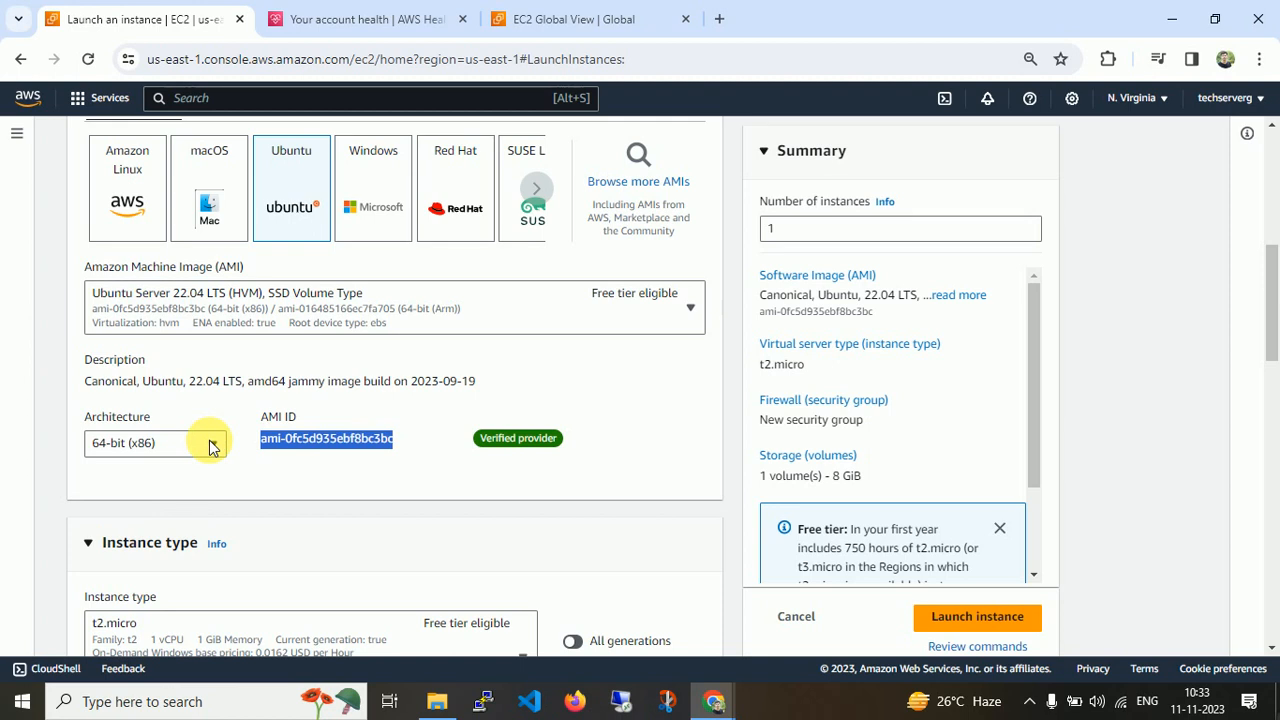
drag(1268, 323, 1274, 400)
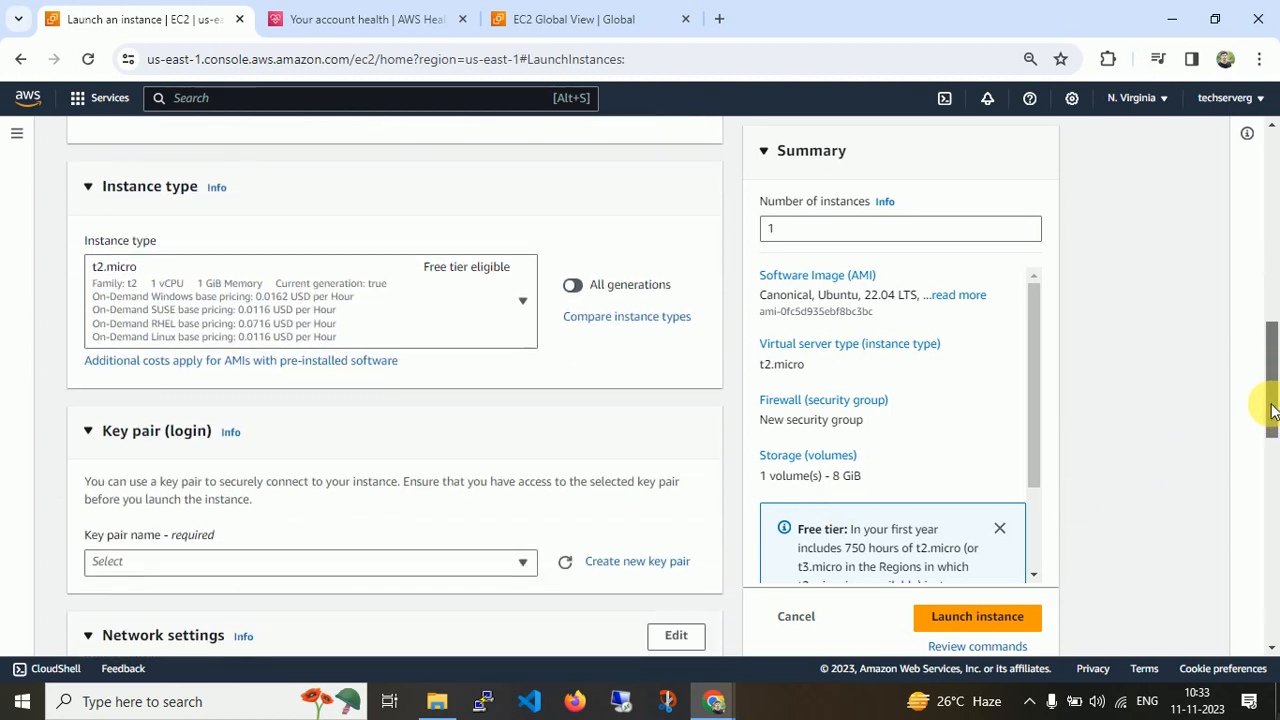
Browse the instance type list, keeping t2.micro selected.
click(432, 314)
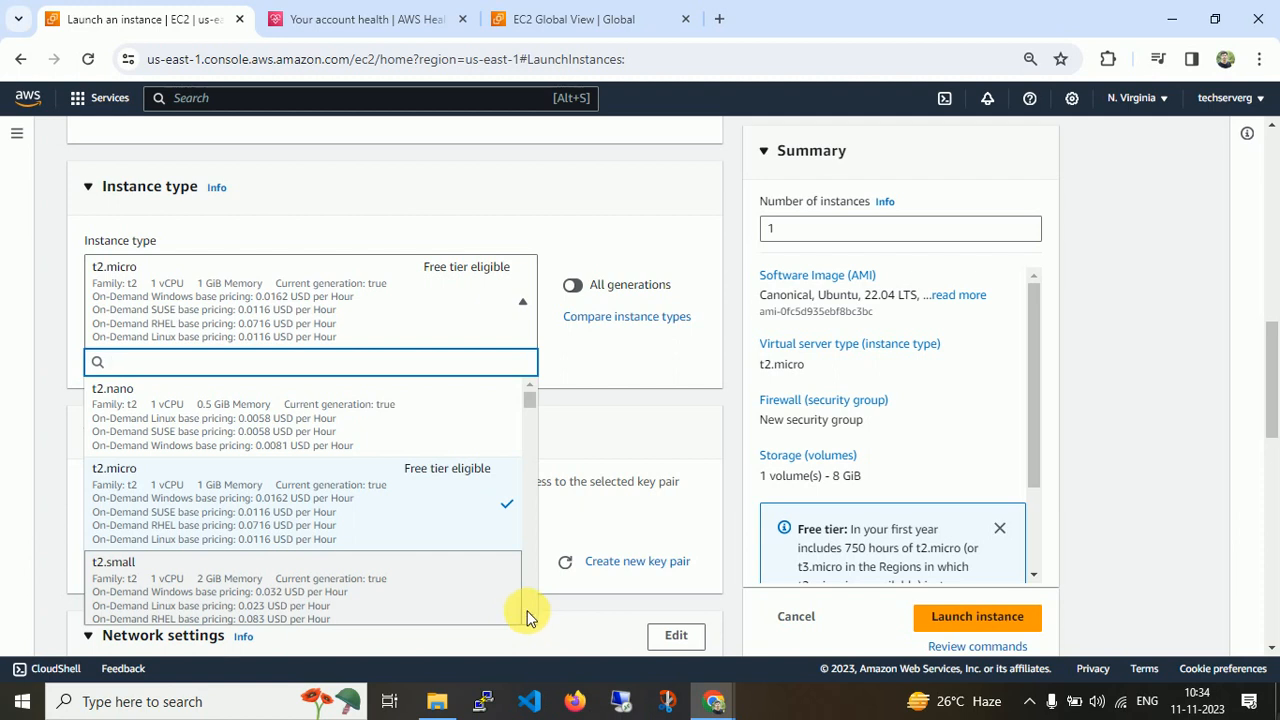
scroll(530, 618, down, 1)
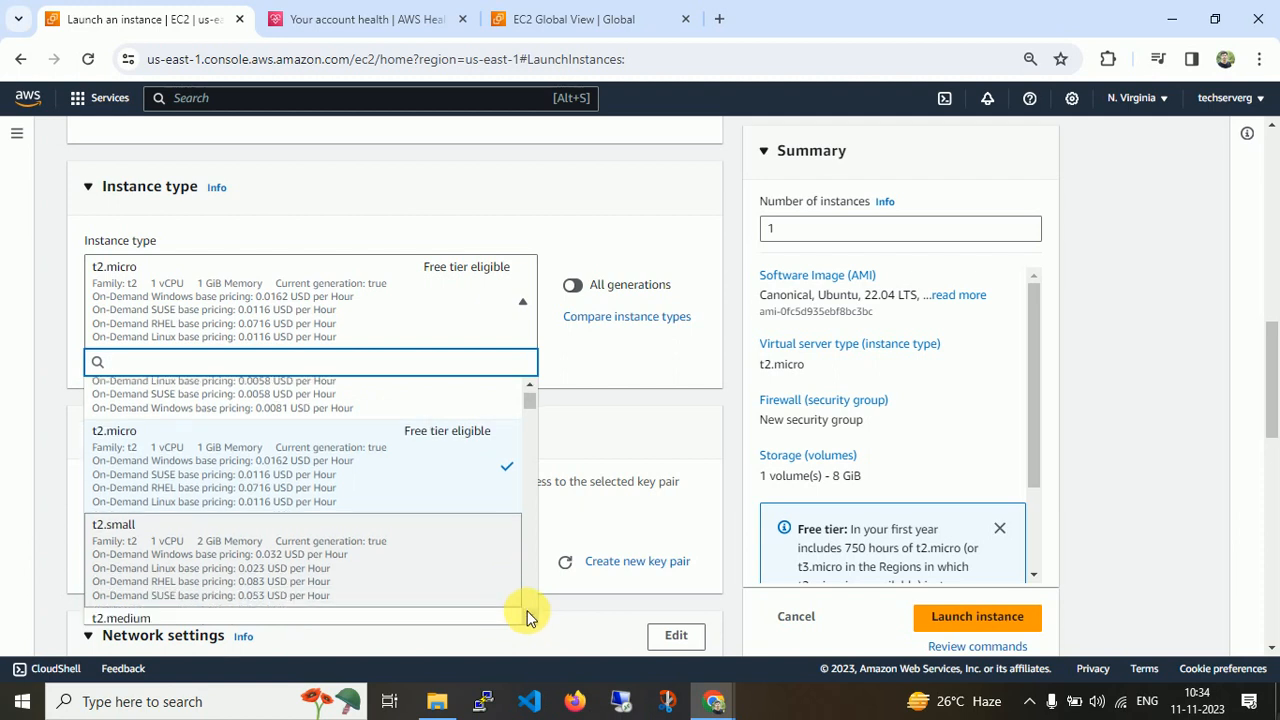
scroll(530, 618, down, 3)
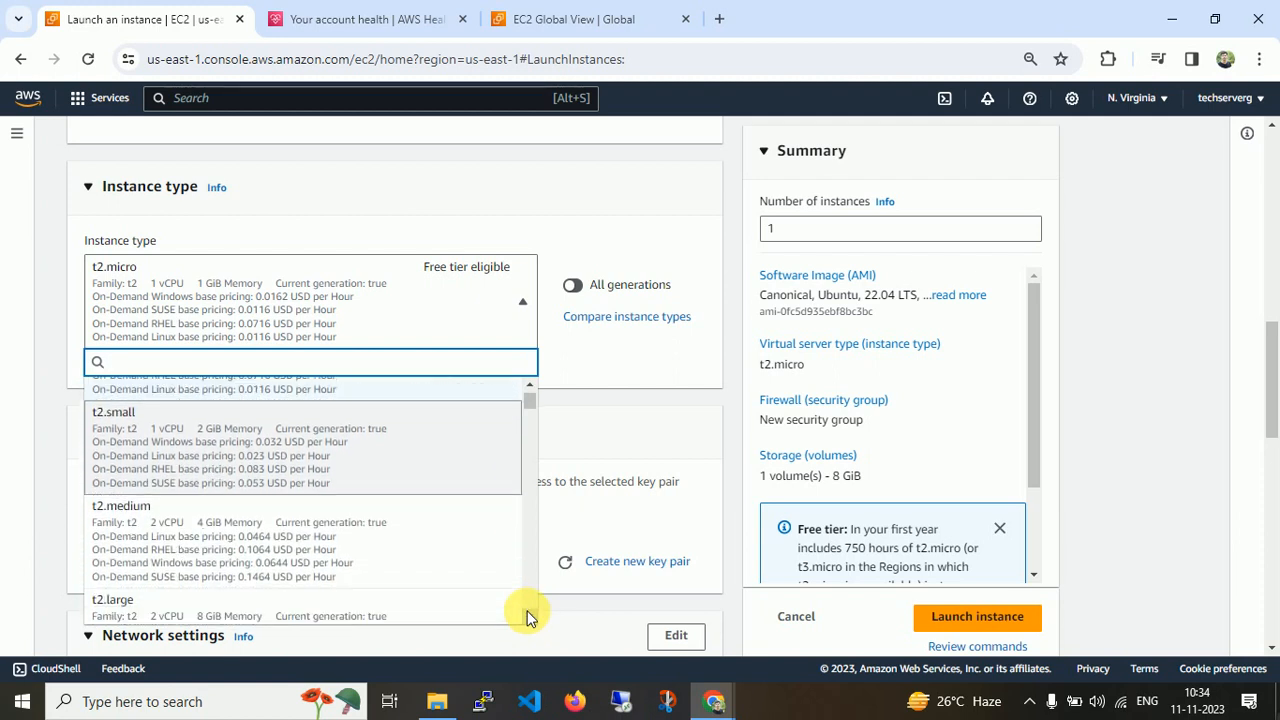
scroll(528, 615, down, 1)
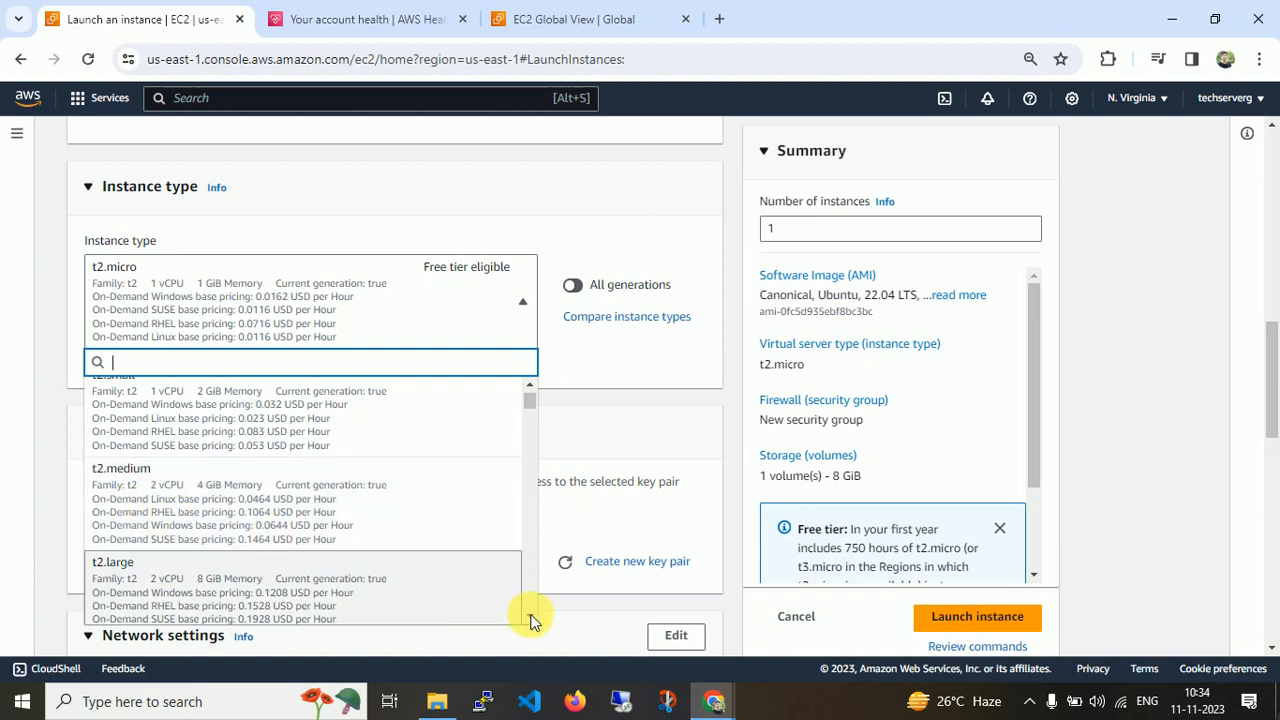
scroll(530, 617, down, 3)
scroll(530, 617, down, 15)
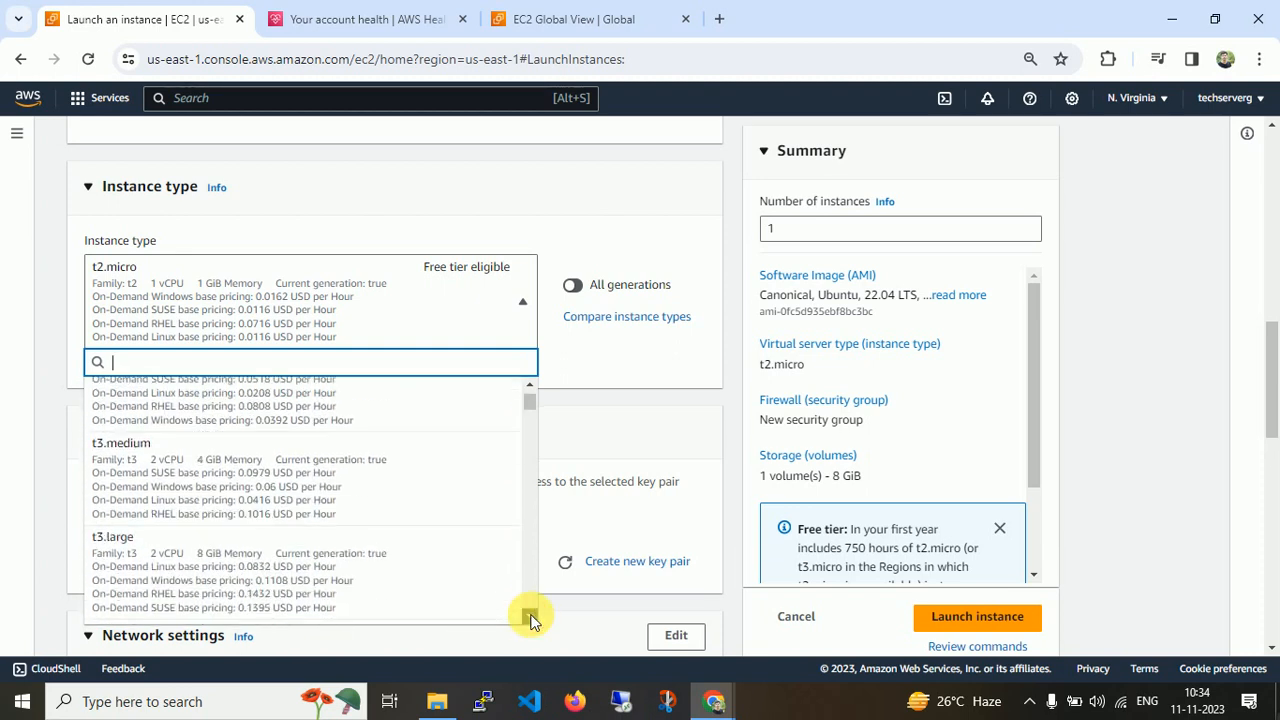
scroll(530, 617, down, 15)
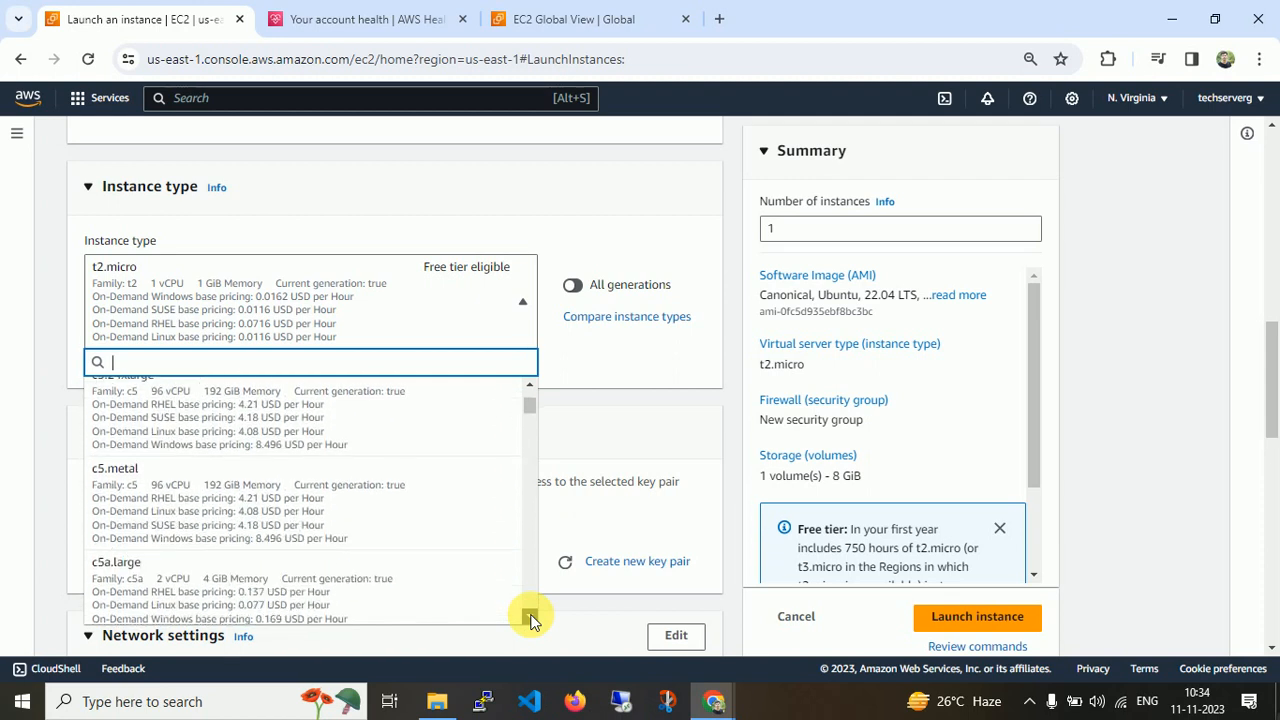
right_click(604, 318)
click(591, 340)
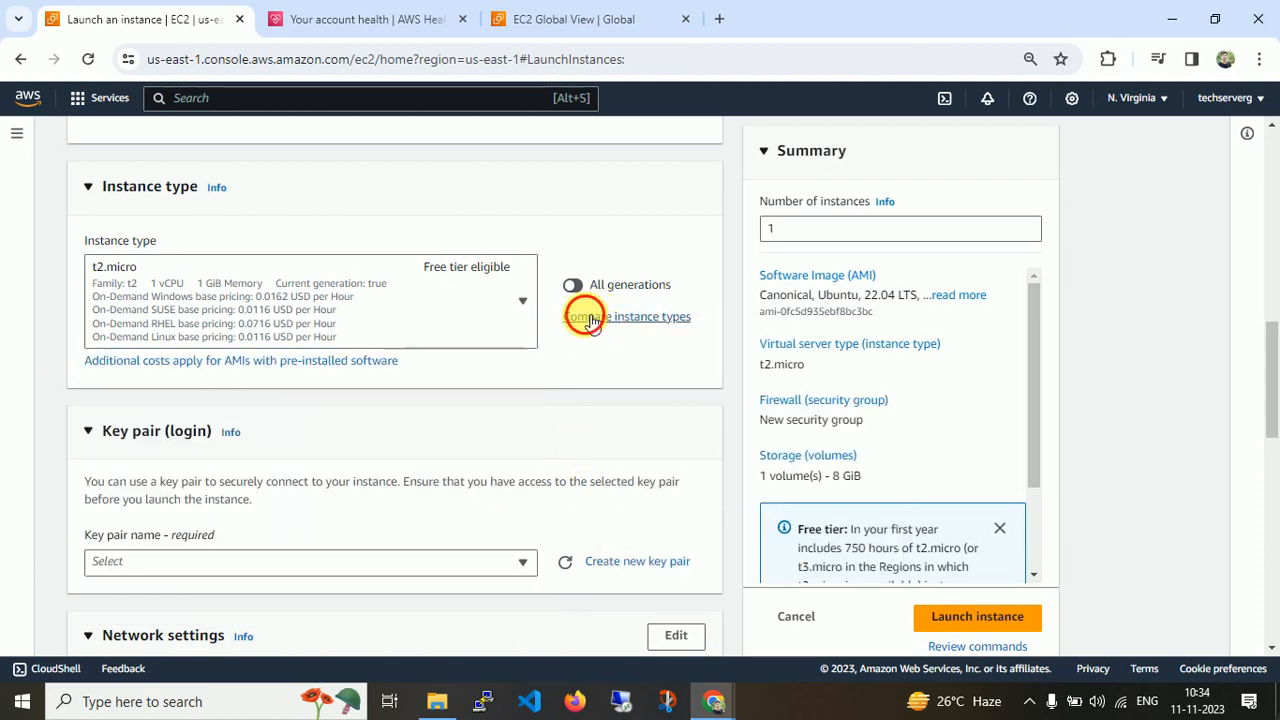
Open the instance type comparison page and page through all available instance types and their specifications.
click(656, 318)
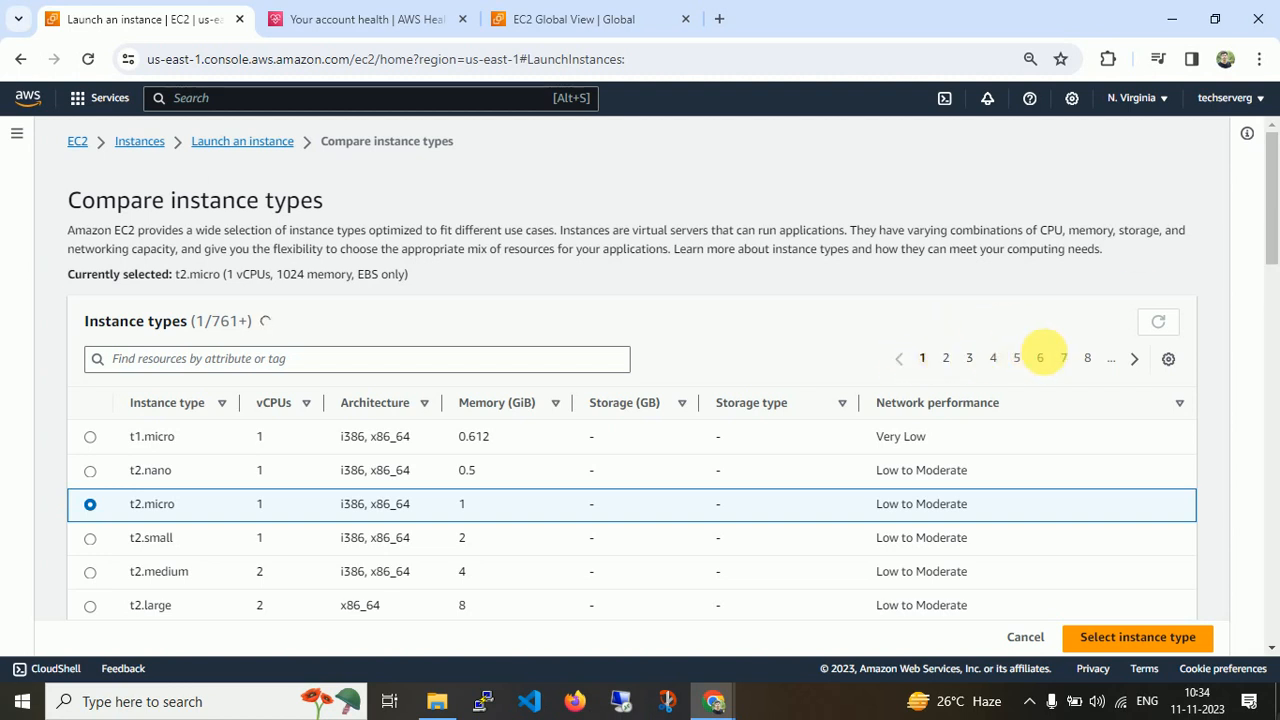
click(1138, 361)
click(1138, 361)
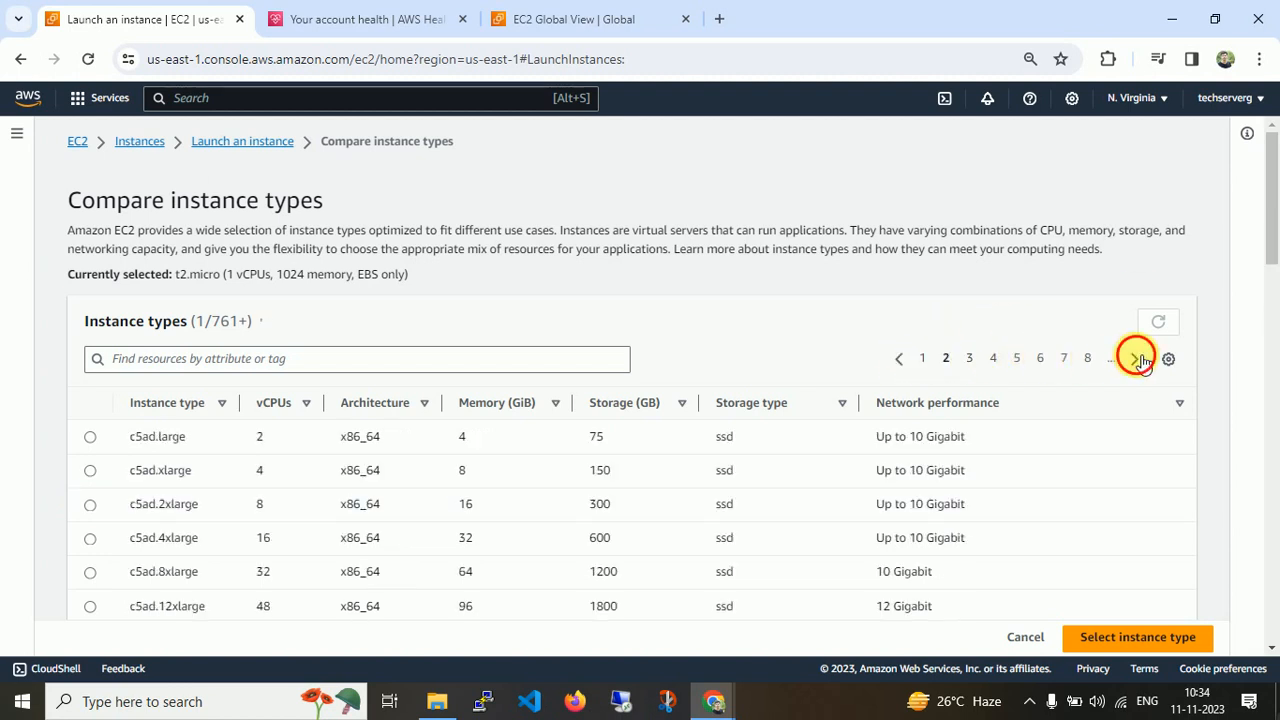
click(1138, 361)
click(1138, 361)
click(1140, 361)
click(1140, 361)
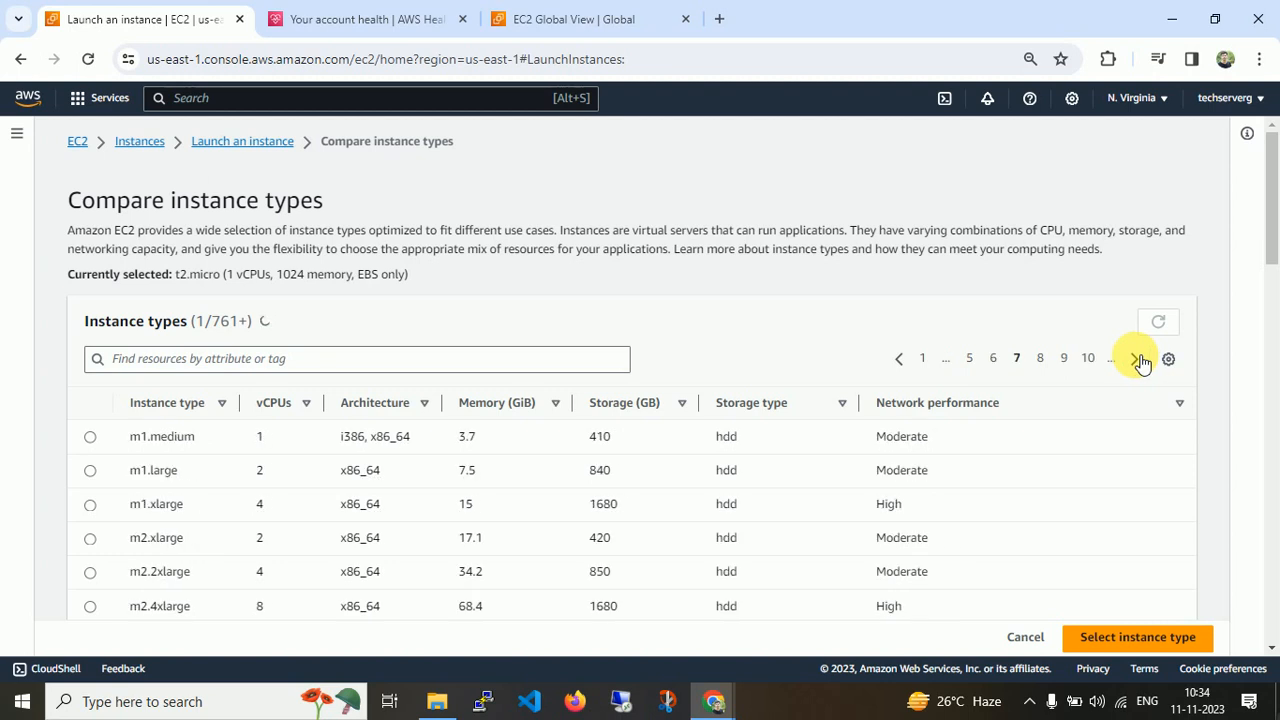
click(1140, 361)
click(1140, 361)
click(1140, 361)
click(1140, 361)
click(1140, 361)
click(1140, 361)
click(1140, 361)
click(1140, 361)
click(1140, 361)
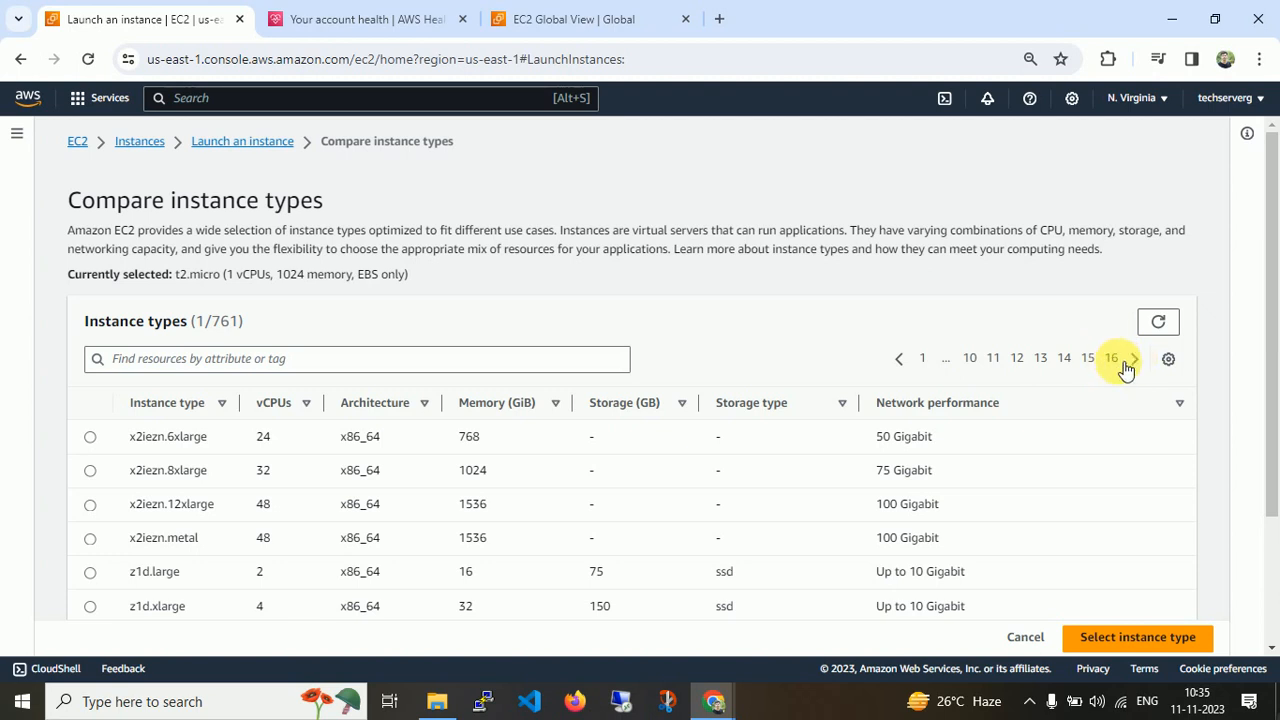
drag(1272, 335, 1262, 477)
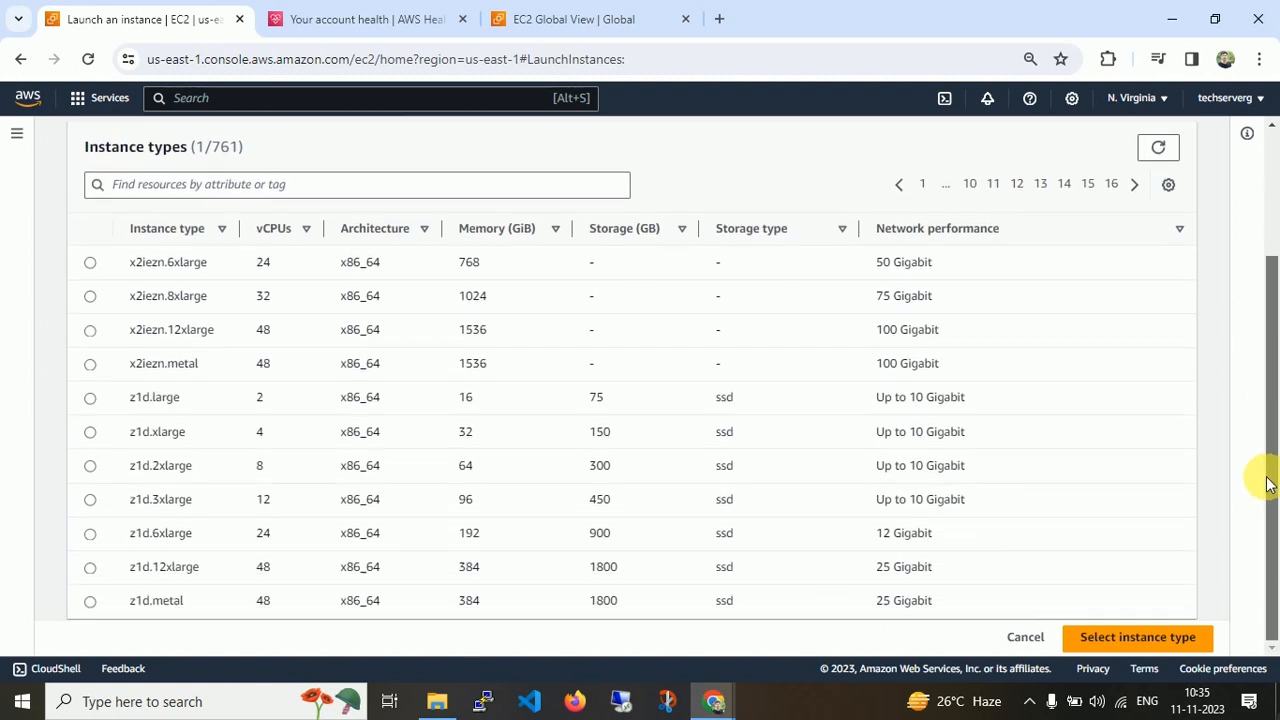
drag(1273, 528, 1273, 342)
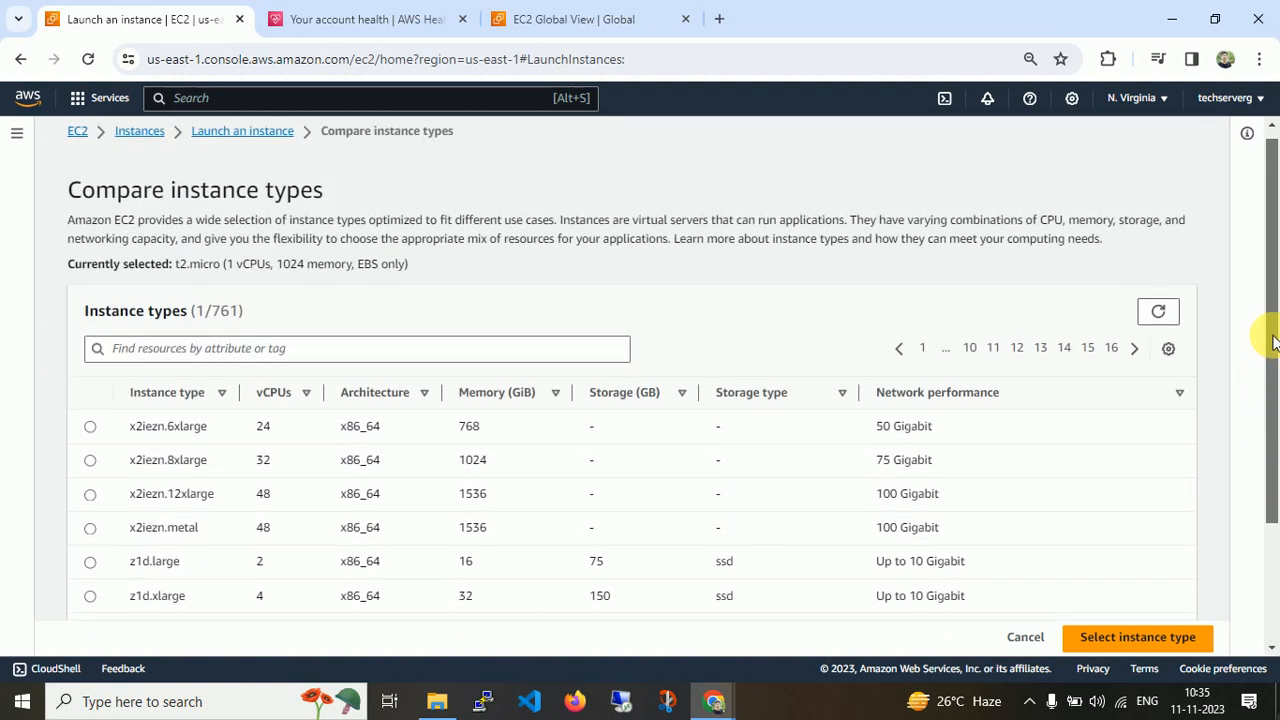
click(922, 347)
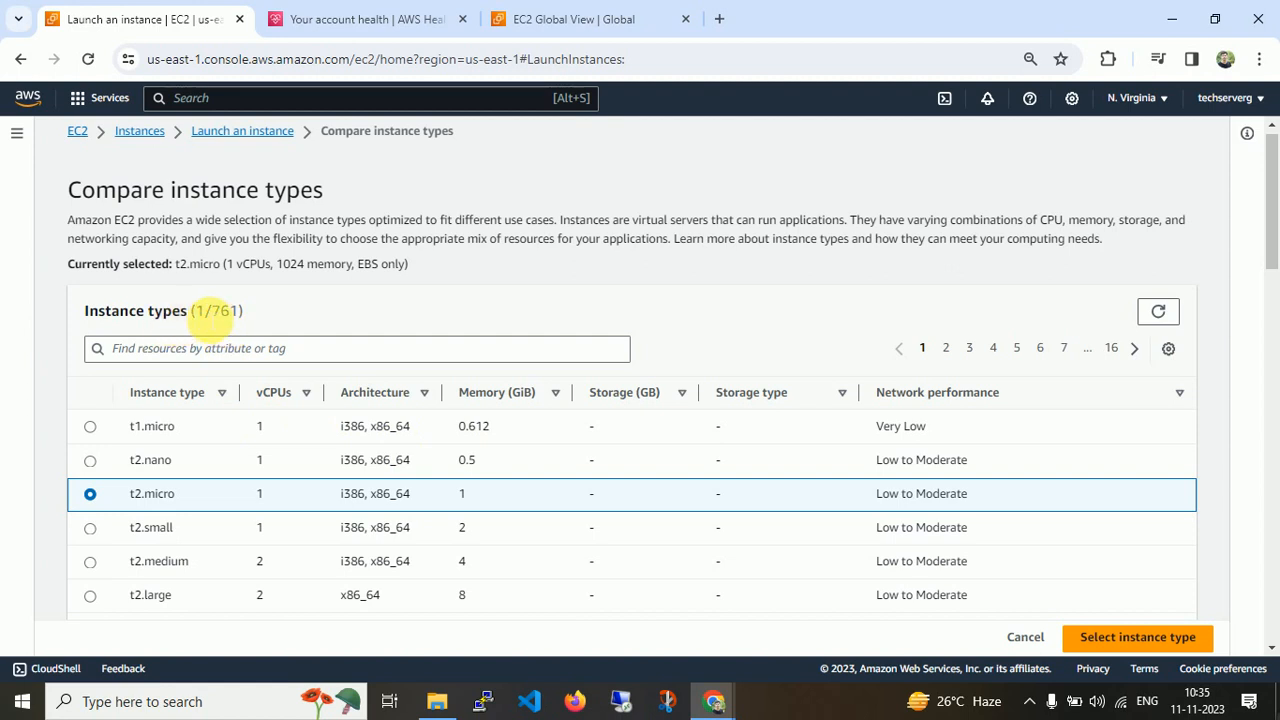
drag(192, 311, 252, 314)
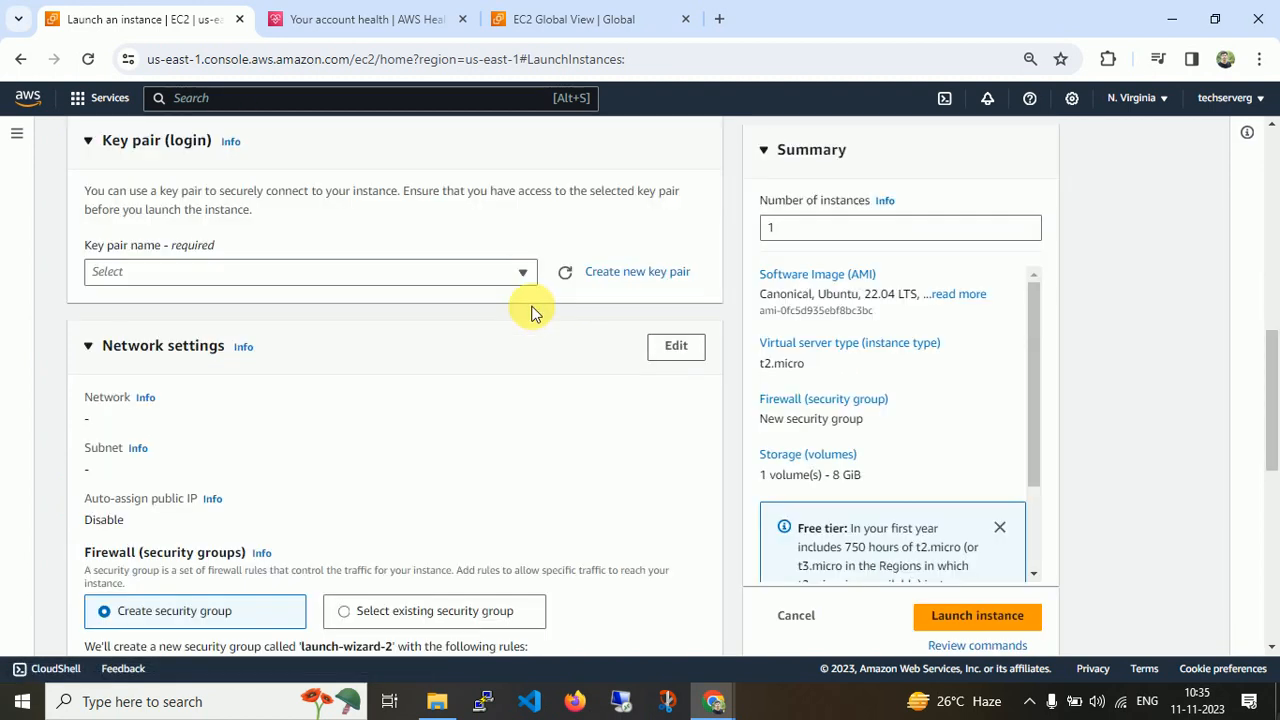
scroll(314, 346, up, 4)
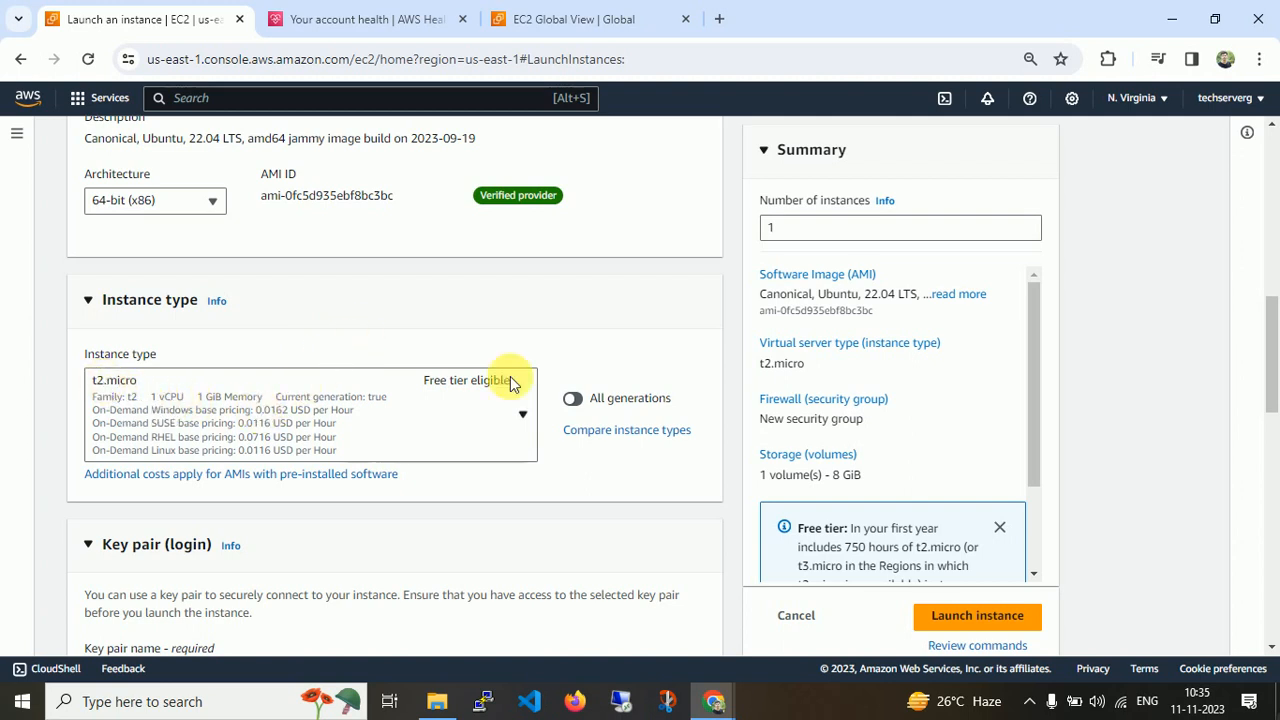
Create a new RSA key pair named firstkey with the .ppk private key format.
drag(1273, 343, 1270, 390)
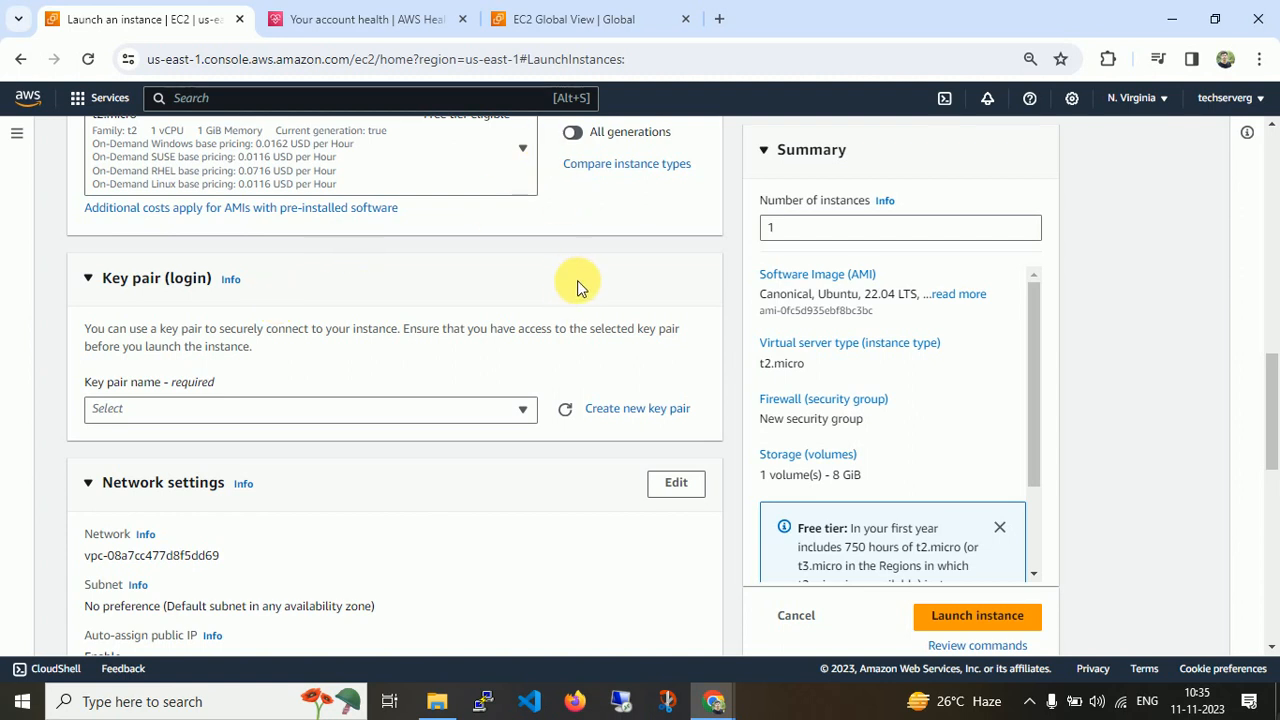
click(643, 410)
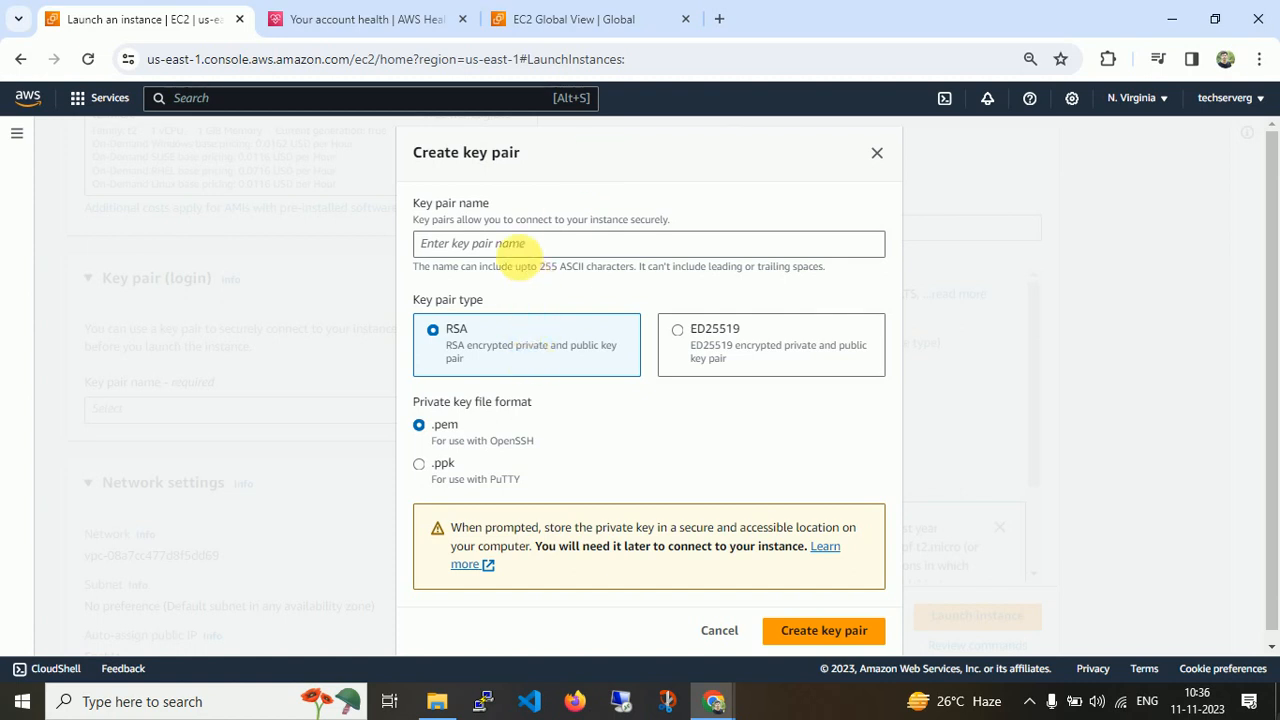
click(519, 244)
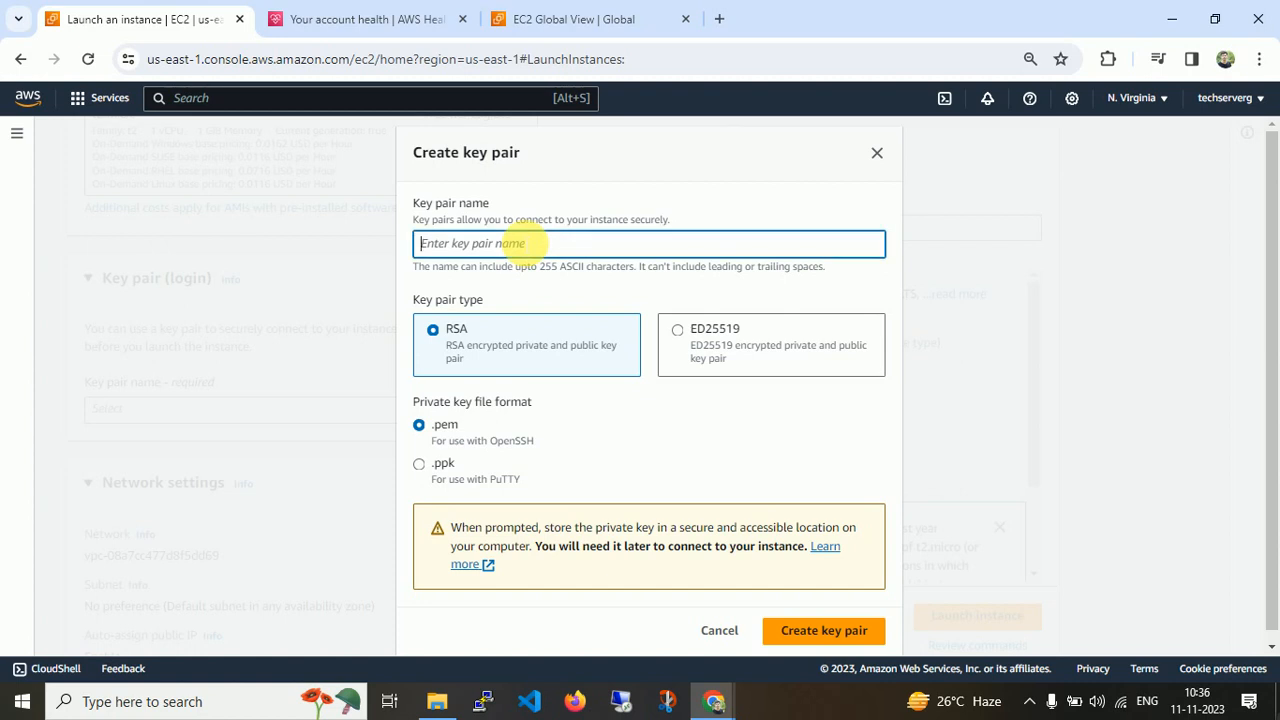
text(firstkey)
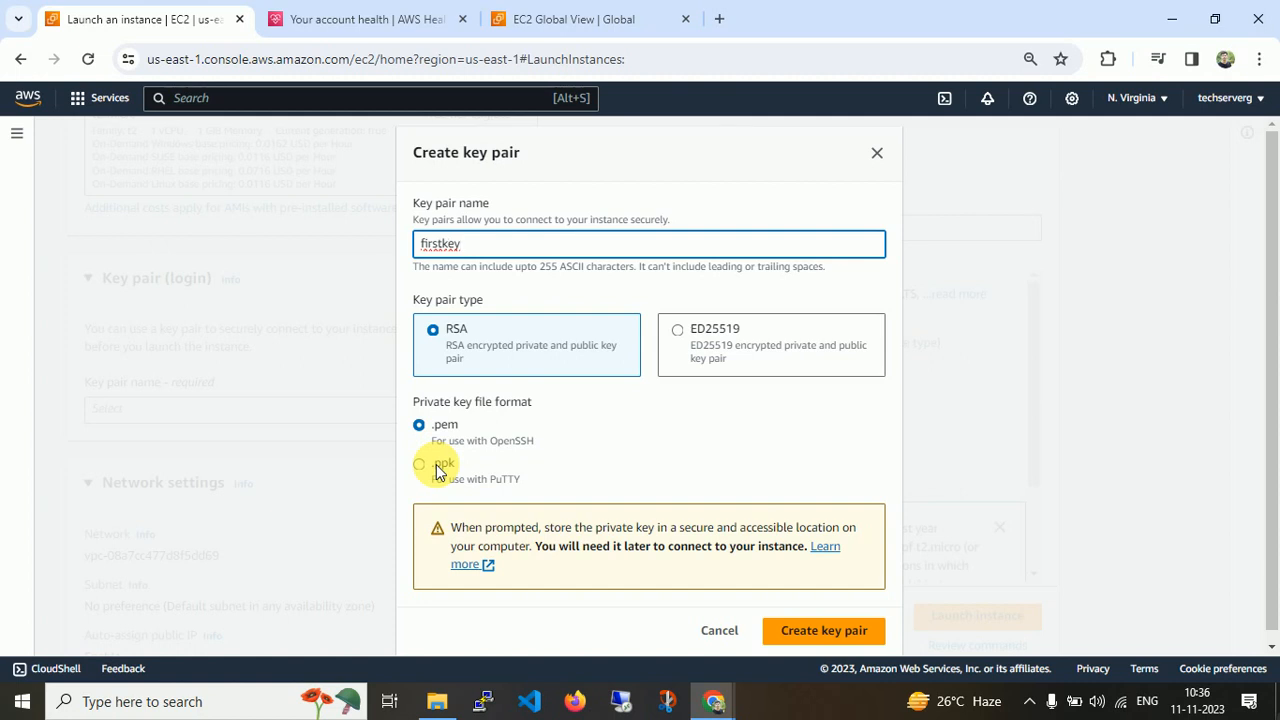
click(437, 470)
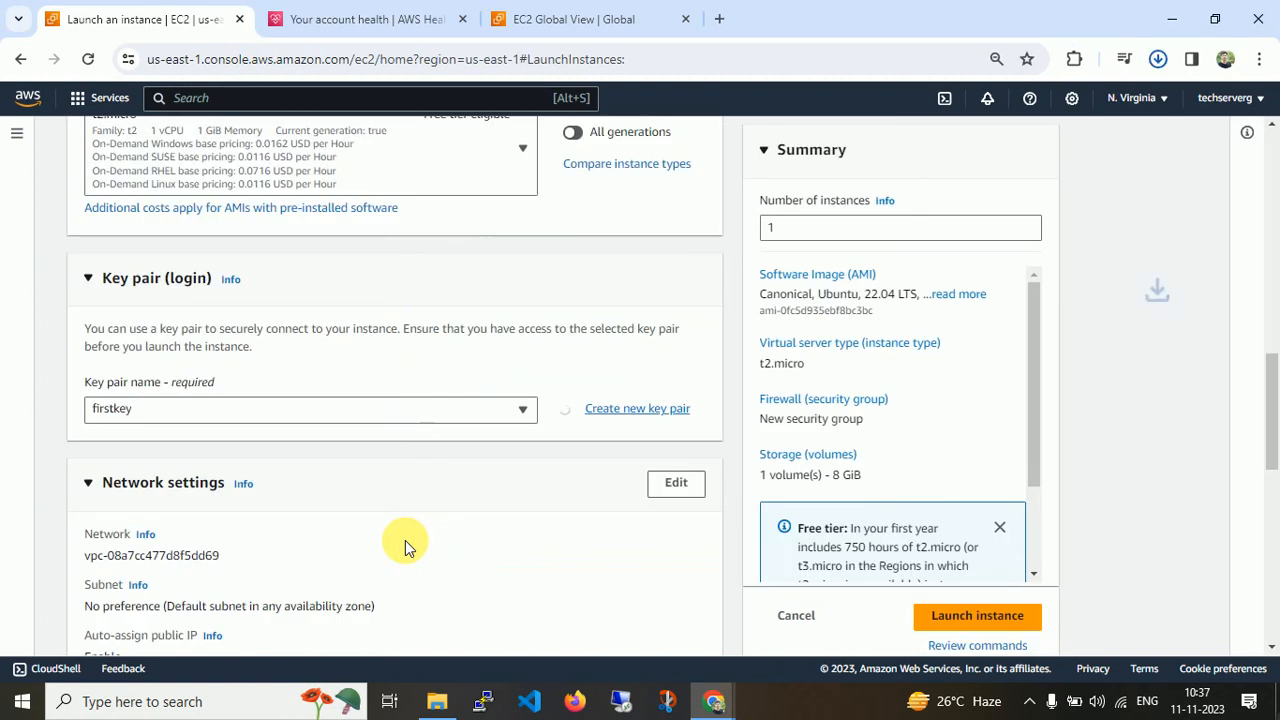
Review the network settings and highlight the VPC ID.
mouse_move(990, 122)
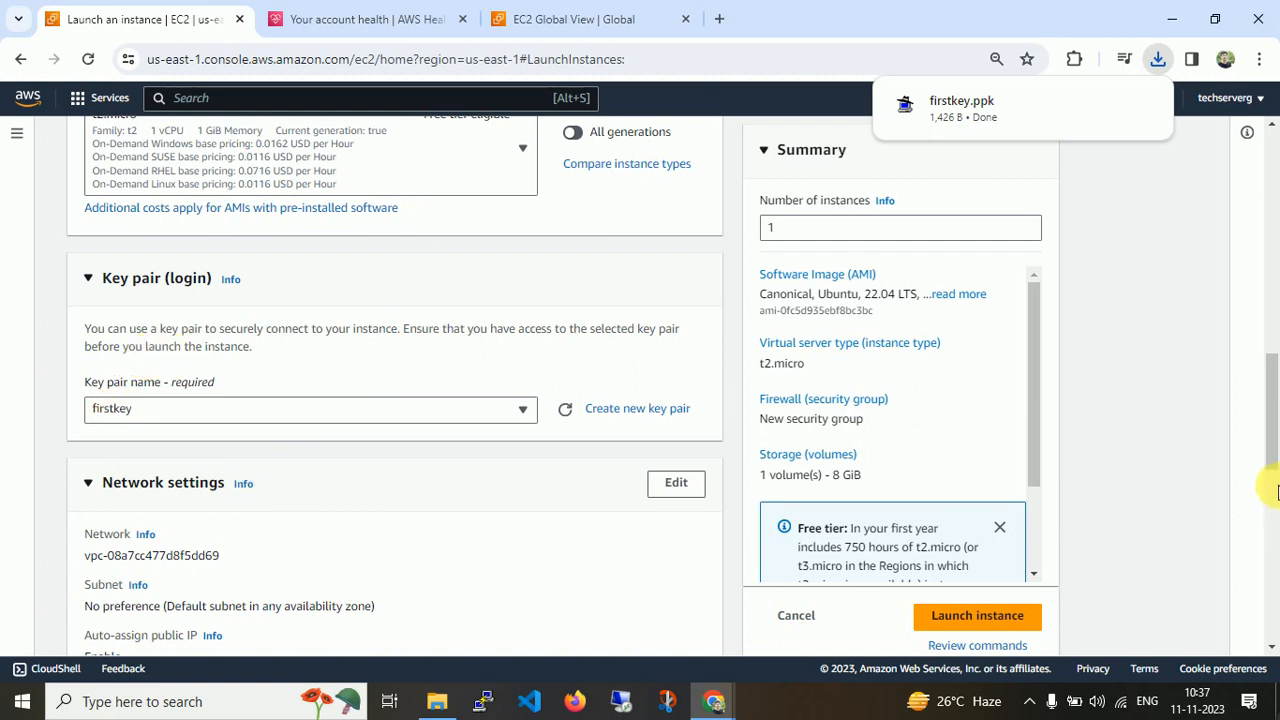
drag(1270, 423, 1272, 465)
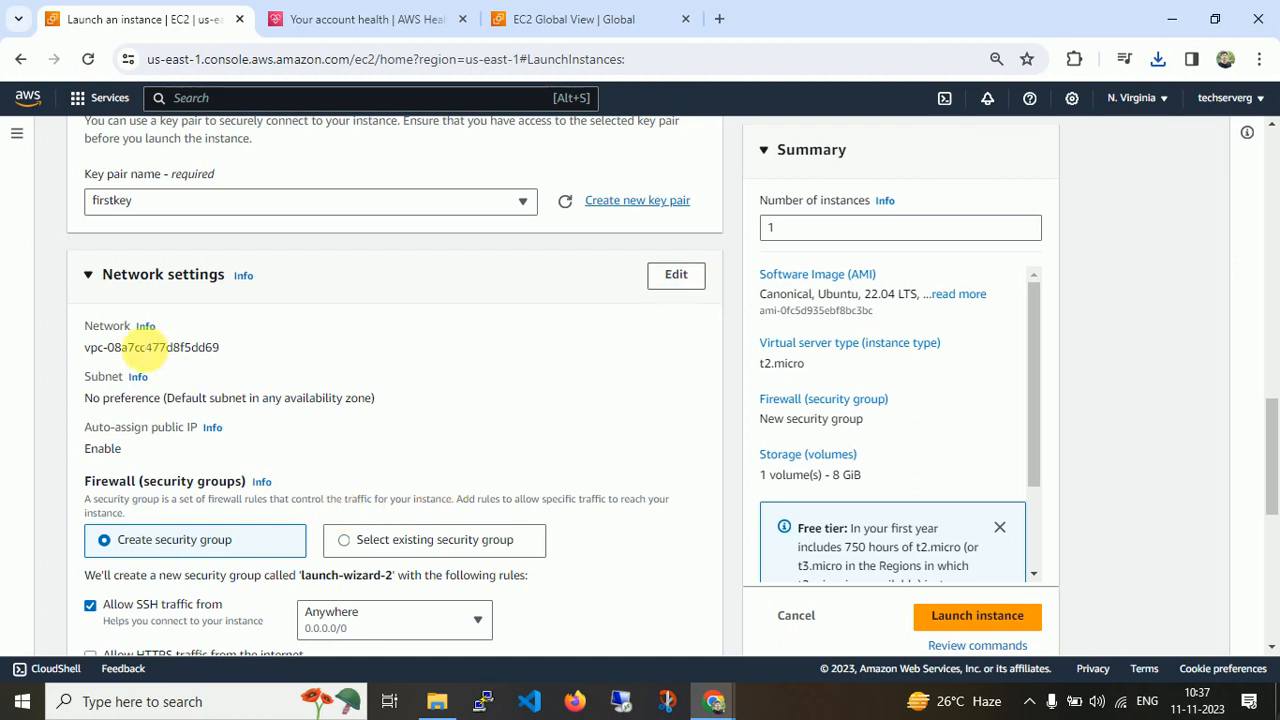
drag(82, 350, 257, 349)
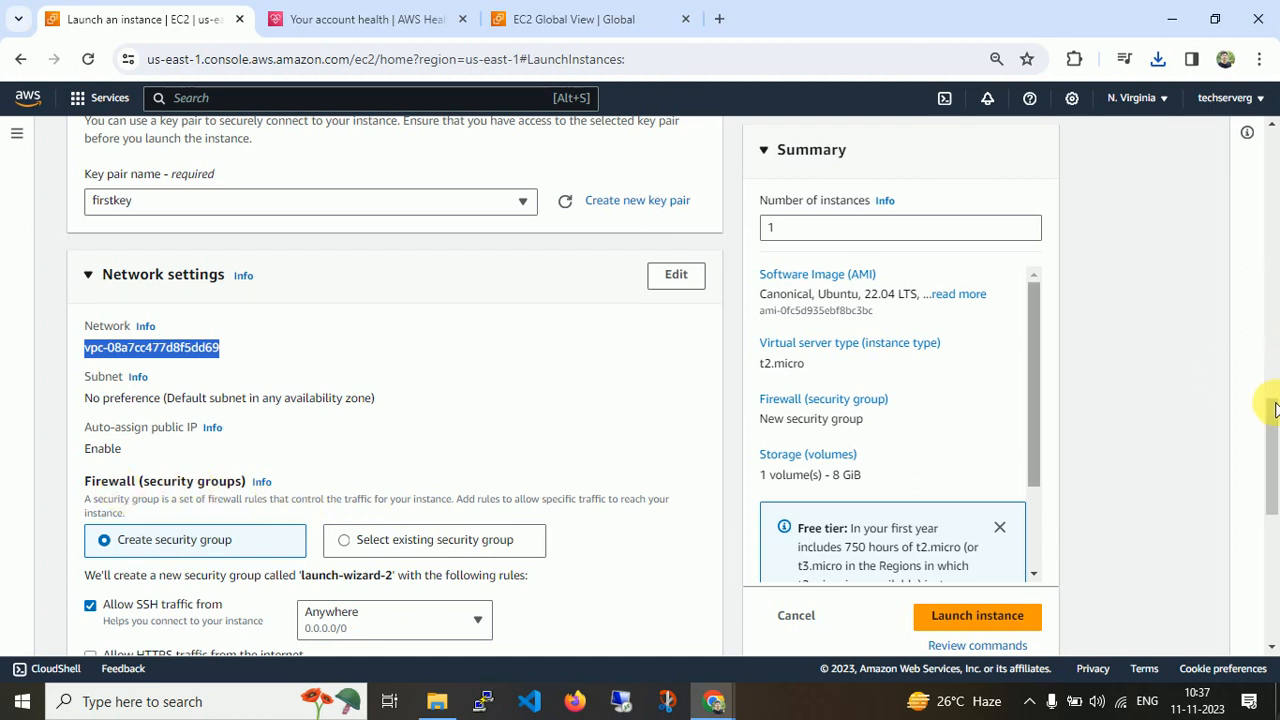
Restrict SSH traffic in the new security group to My IP.
drag(1270, 402, 1272, 460)
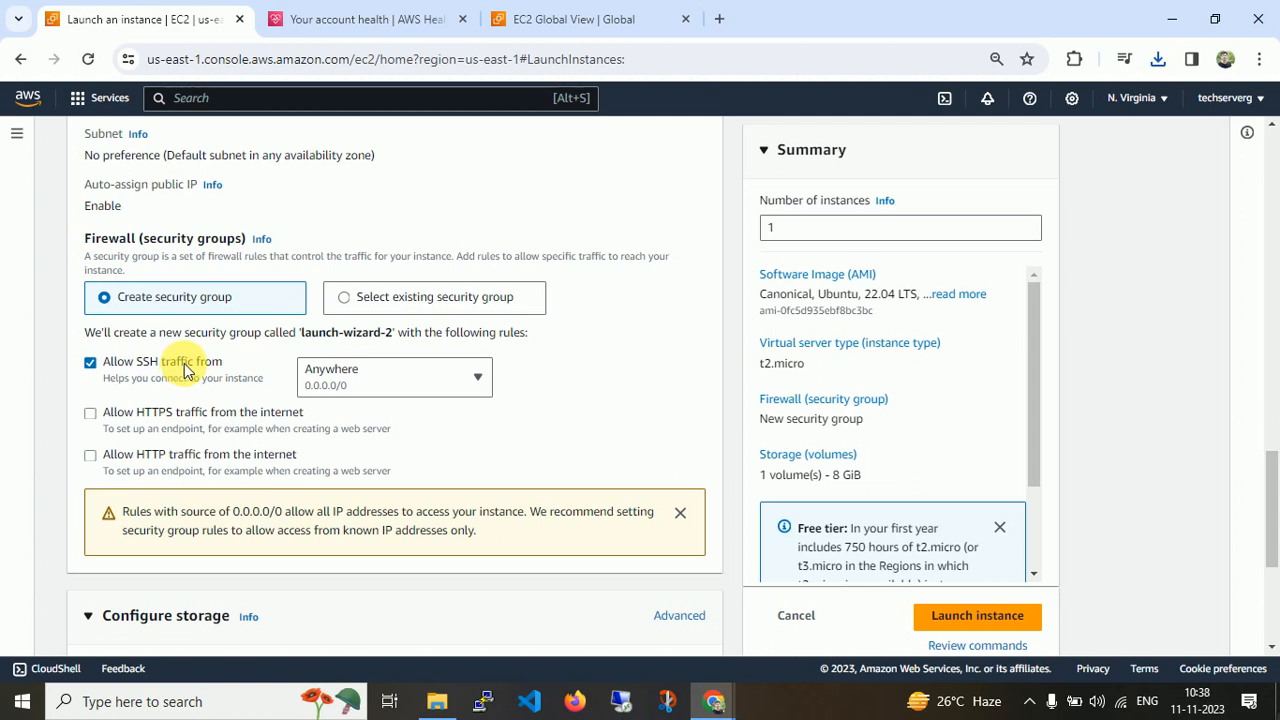
click(460, 390)
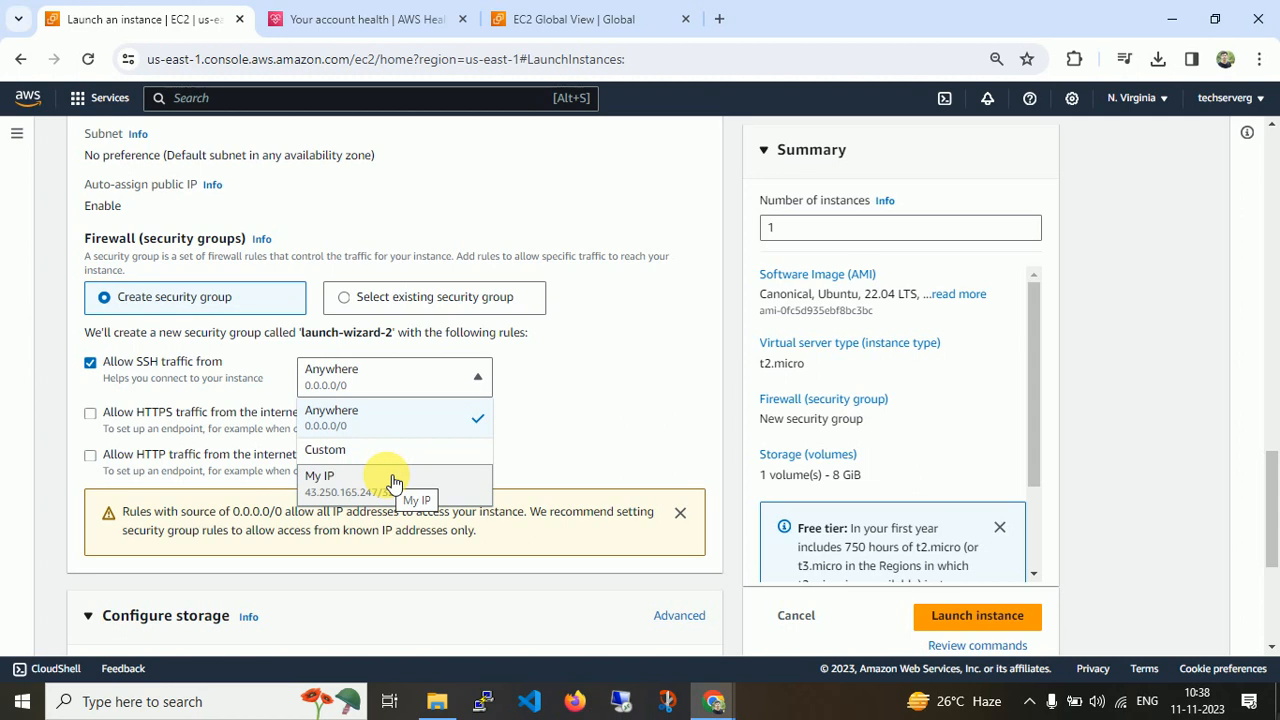
click(374, 417)
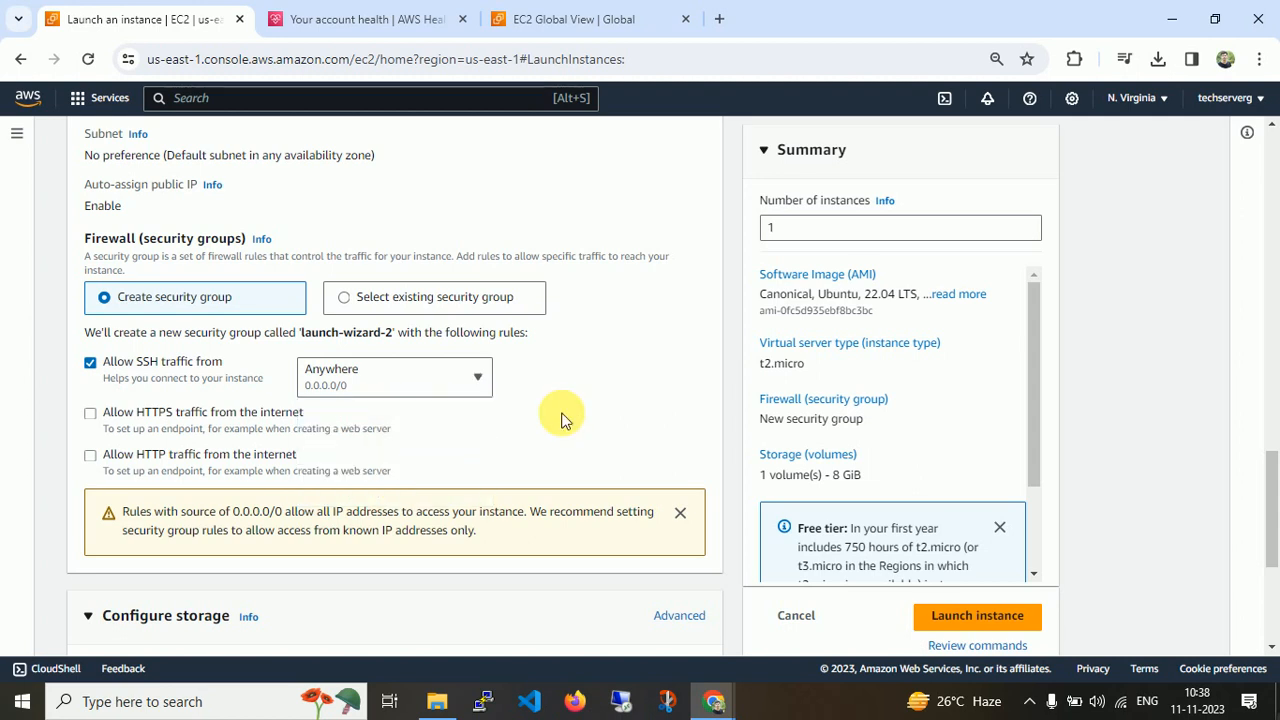
click(470, 388)
click(400, 488)
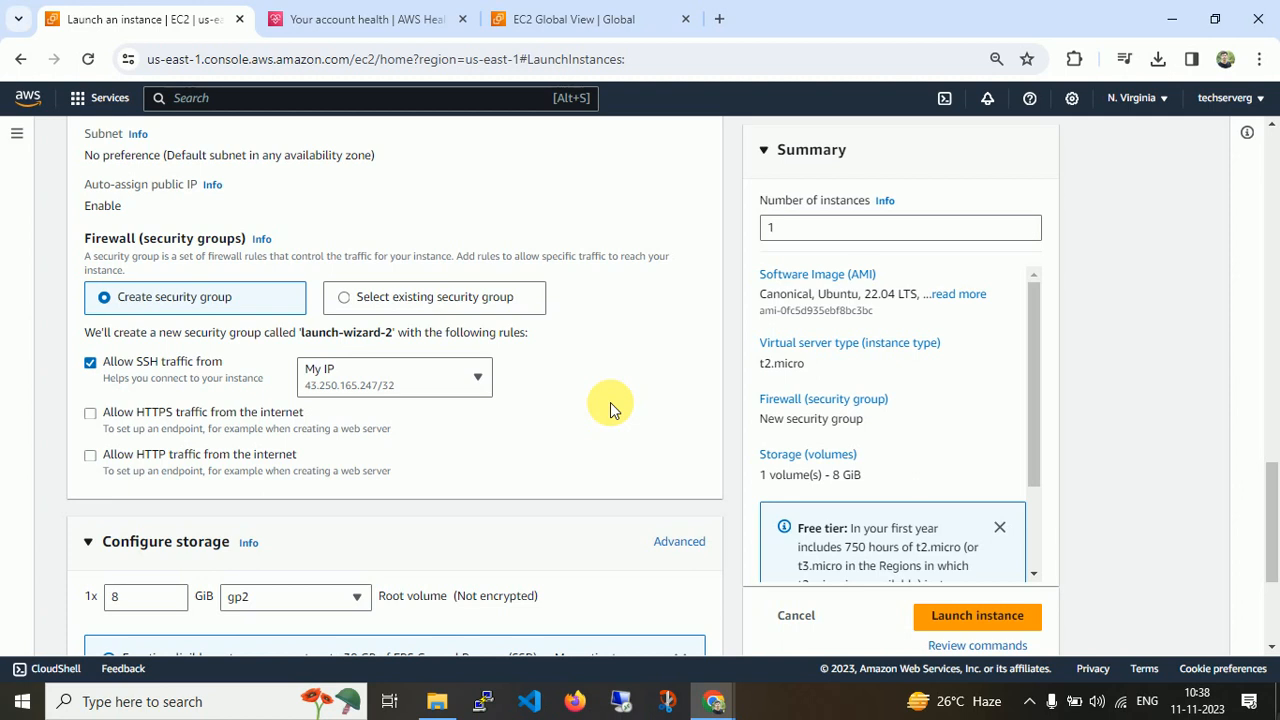
Scroll to the storage configuration and examine the root volume's size and volume type.
drag(1275, 455, 1268, 570)
drag(157, 352, 103, 347)
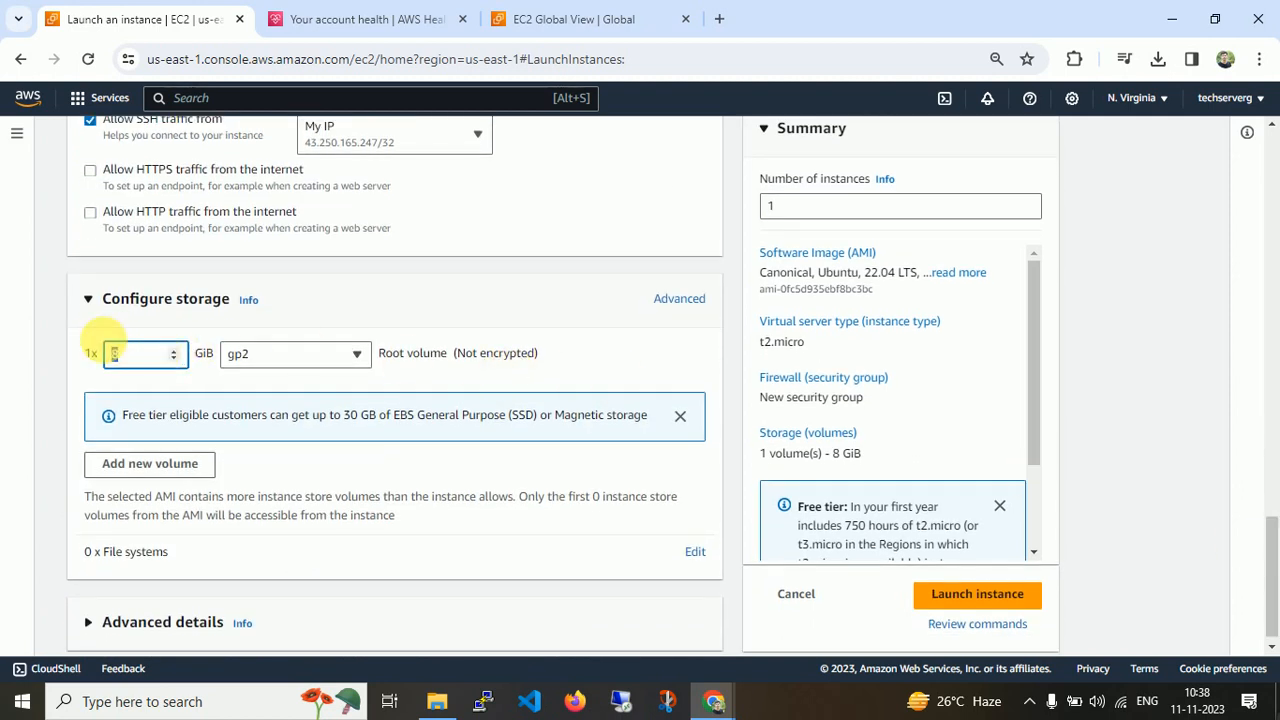
double_click(425, 352)
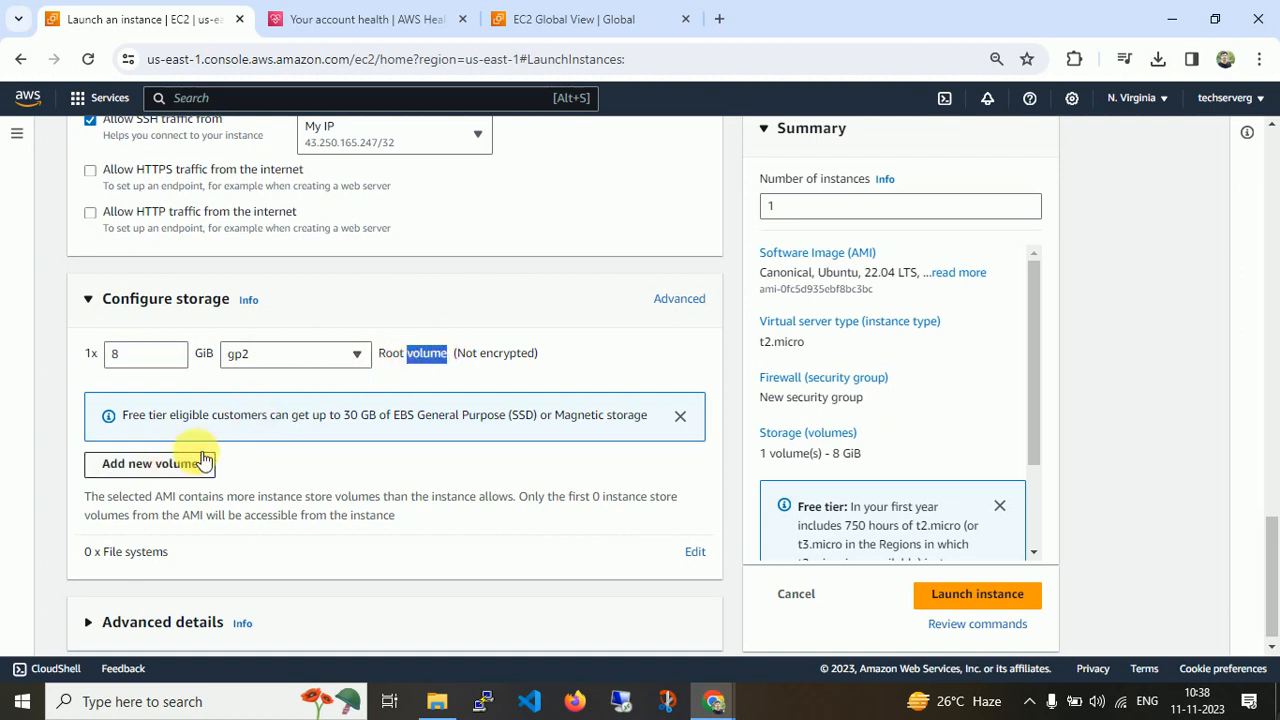
click(120, 356)
drag(120, 358, 78, 352)
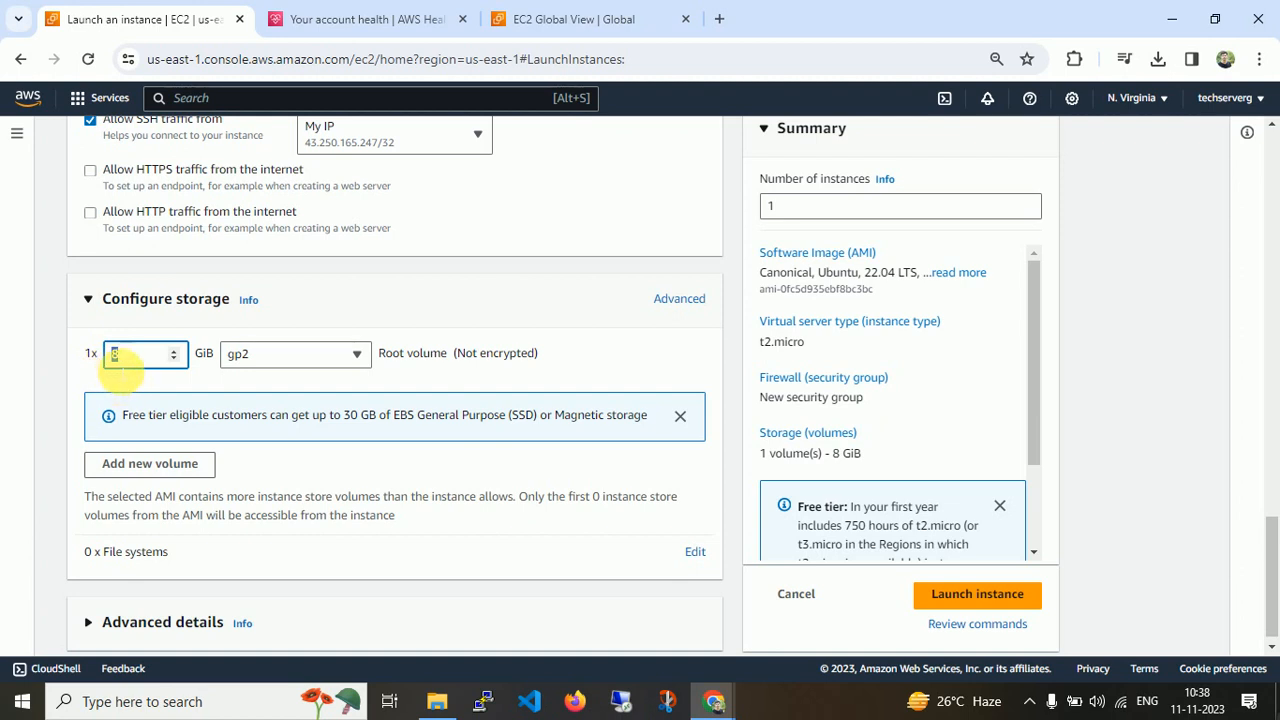
Add a second 20 GiB EBS volume, check the root volume type options, and remove the added volume.
click(133, 472)
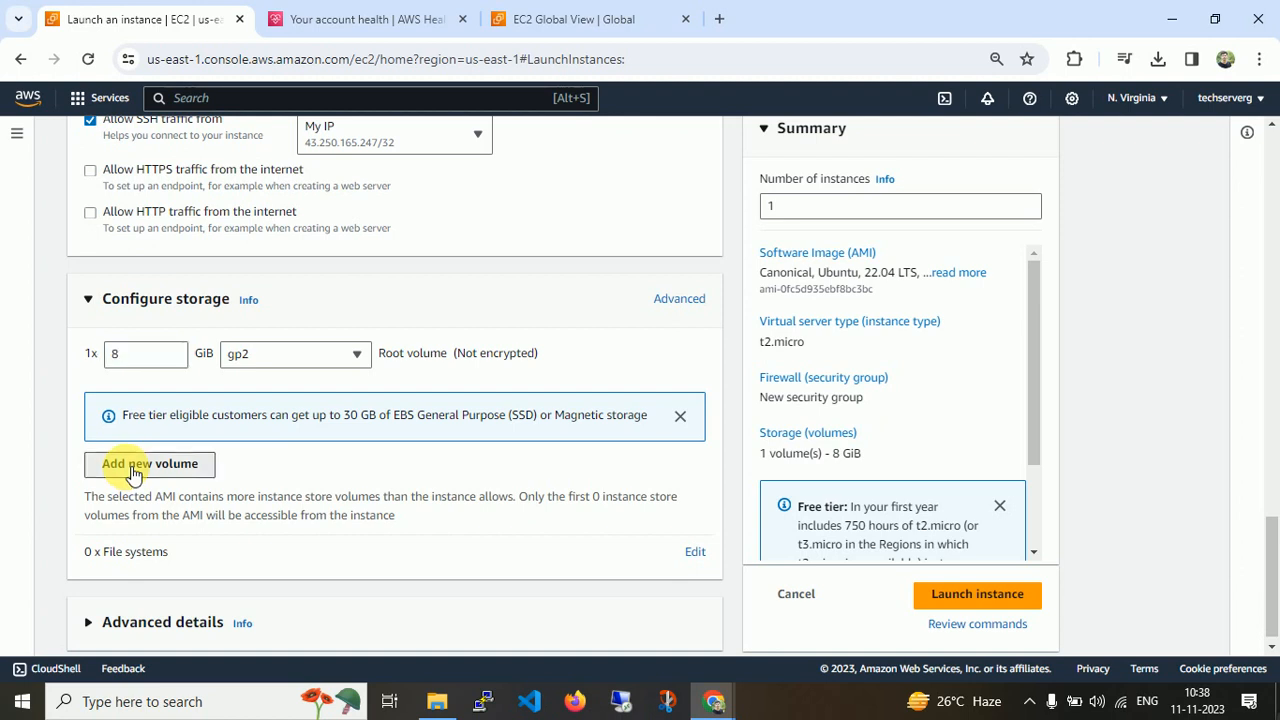
double_click(120, 419)
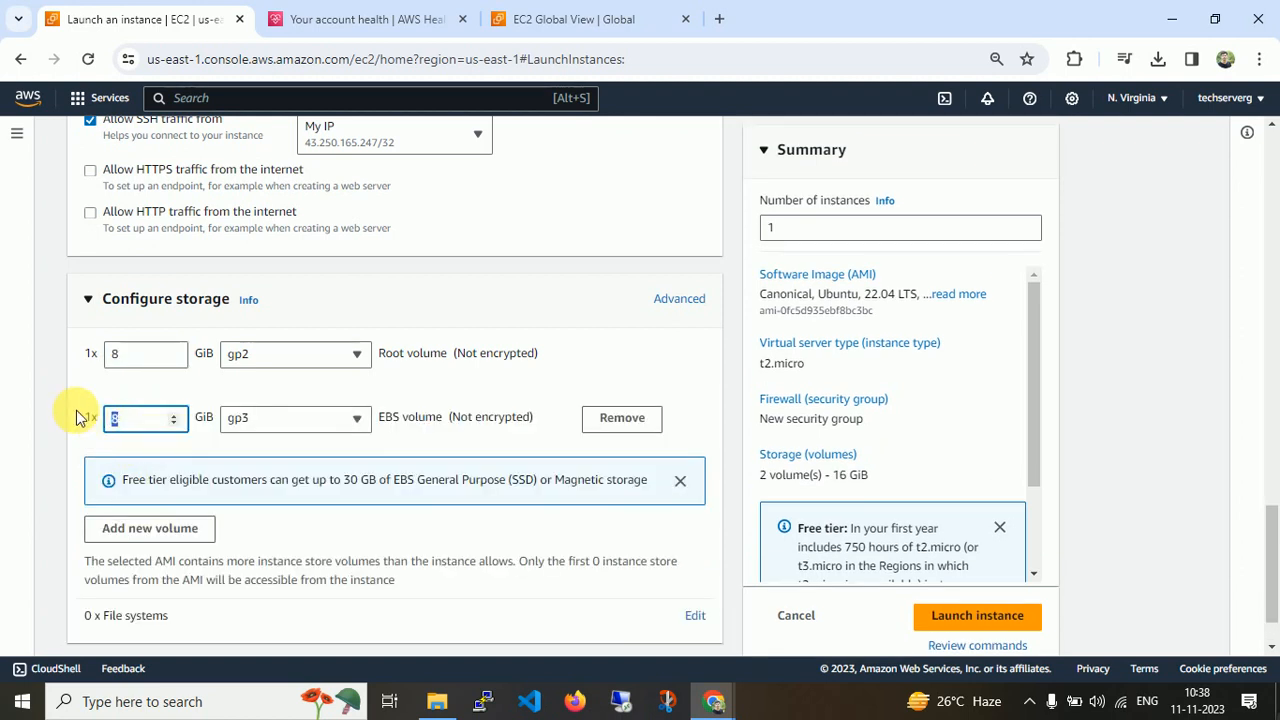
text(20)
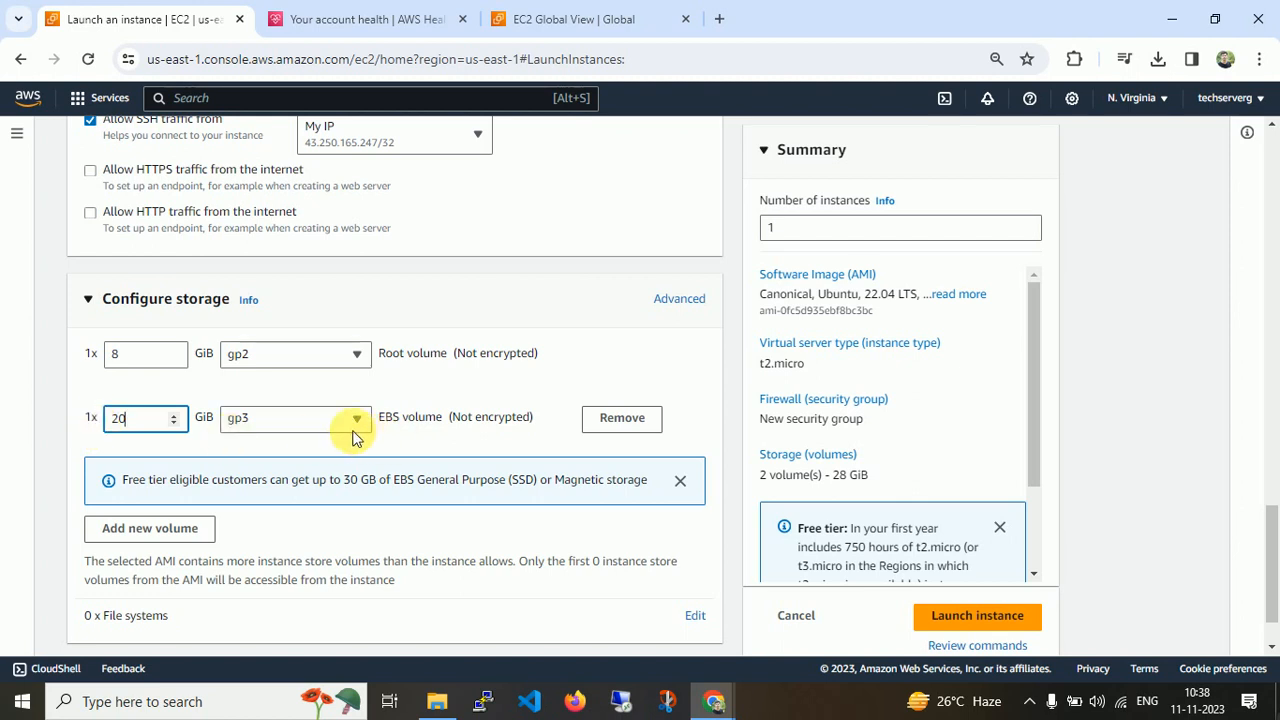
click(336, 360)
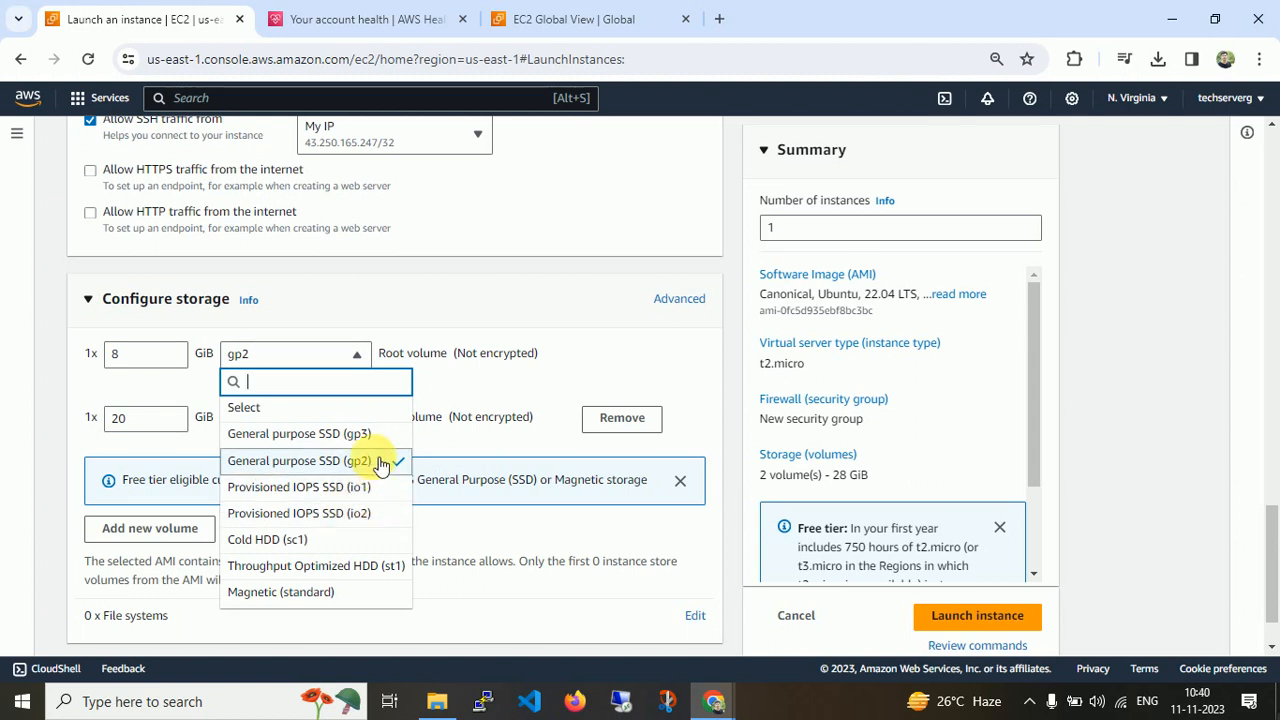
click(380, 462)
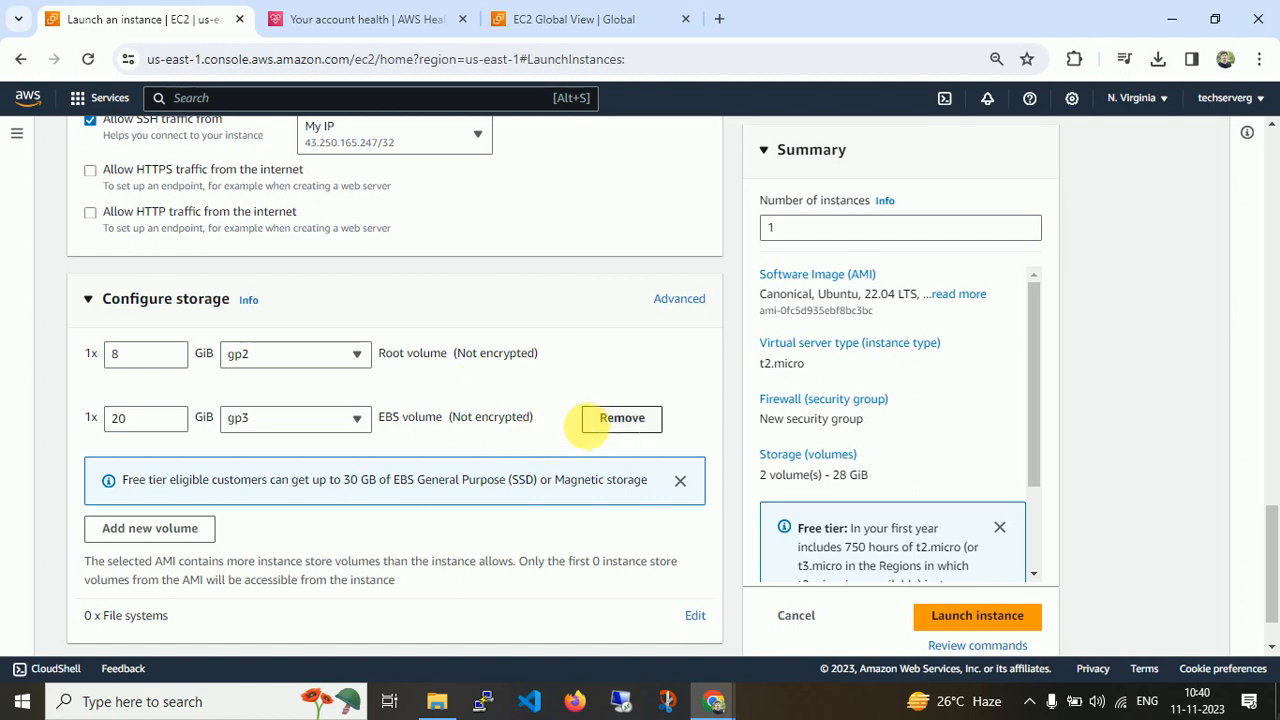
click(618, 417)
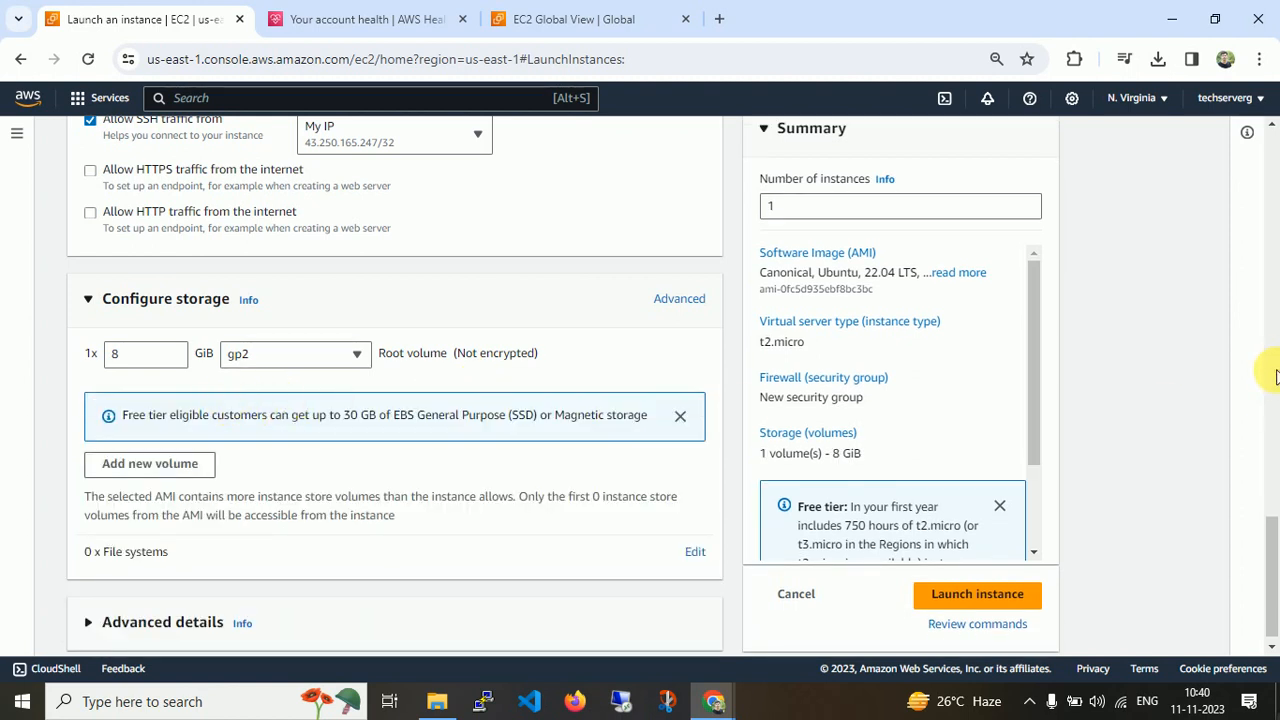
Launch the instance, open the instances list, select first-instance and refresh its state.
scroll(1275, 574, down, 1)
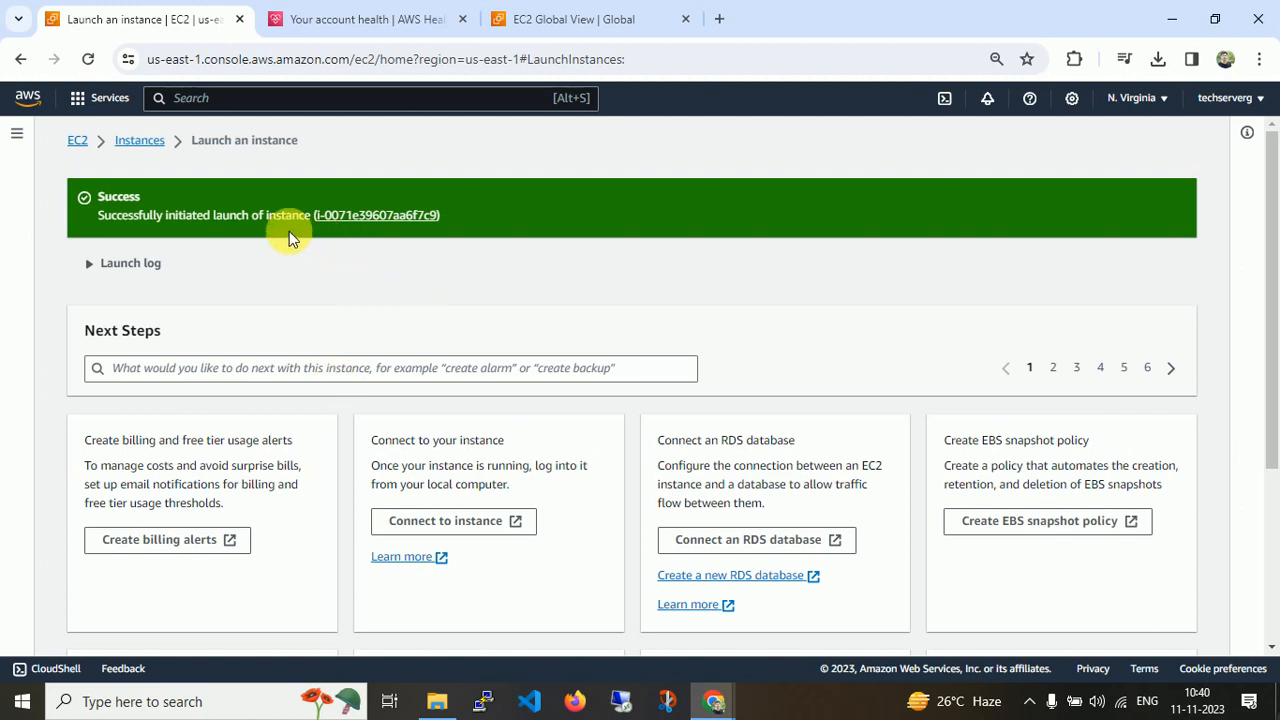
click(150, 145)
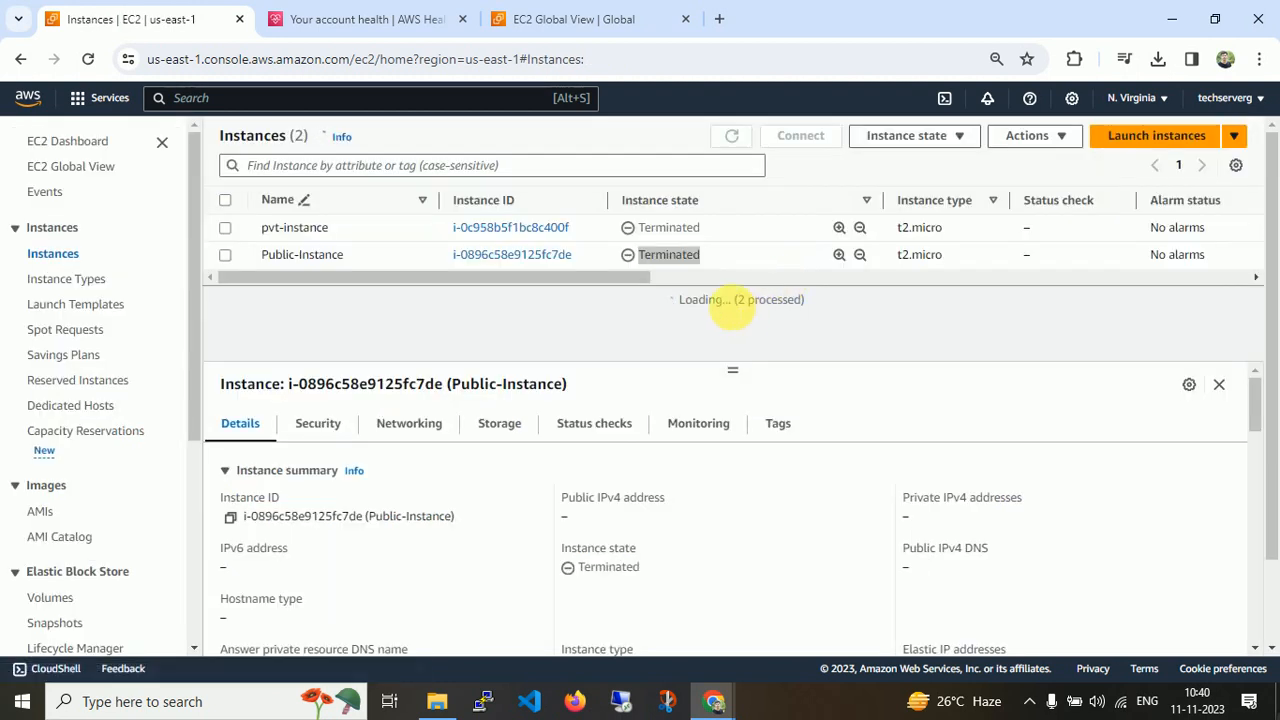
click(375, 240)
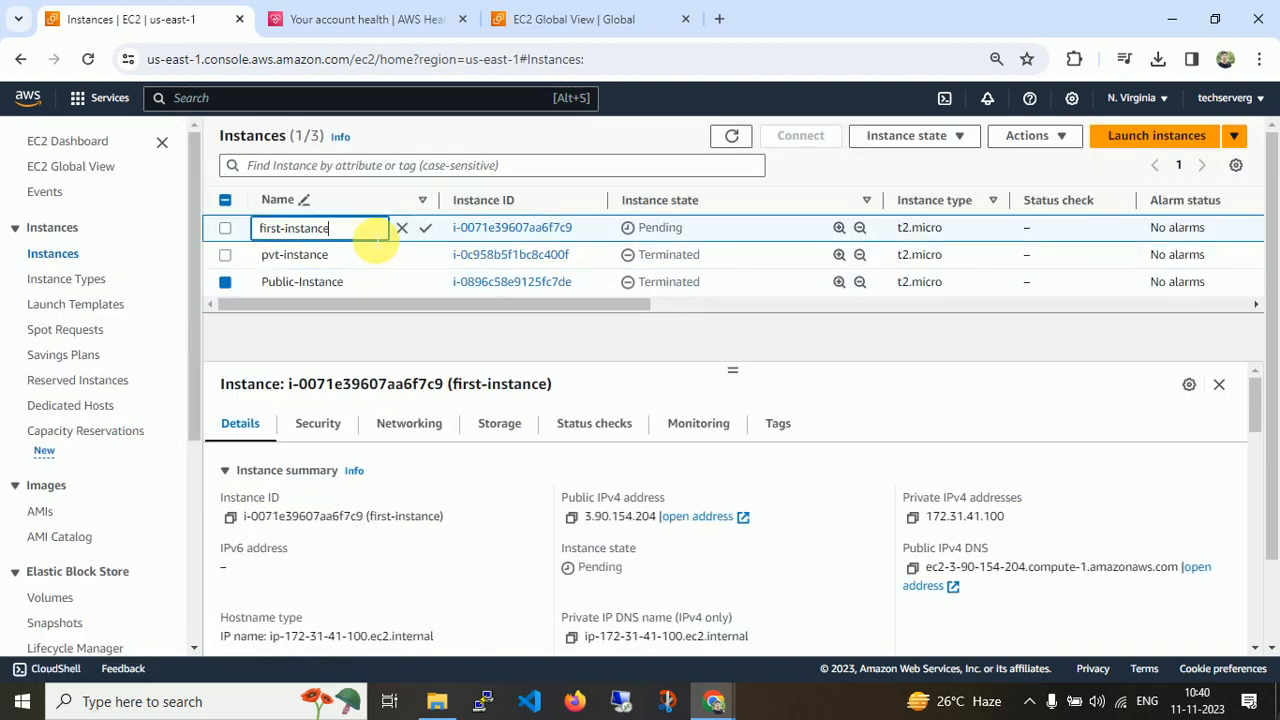
click(225, 228)
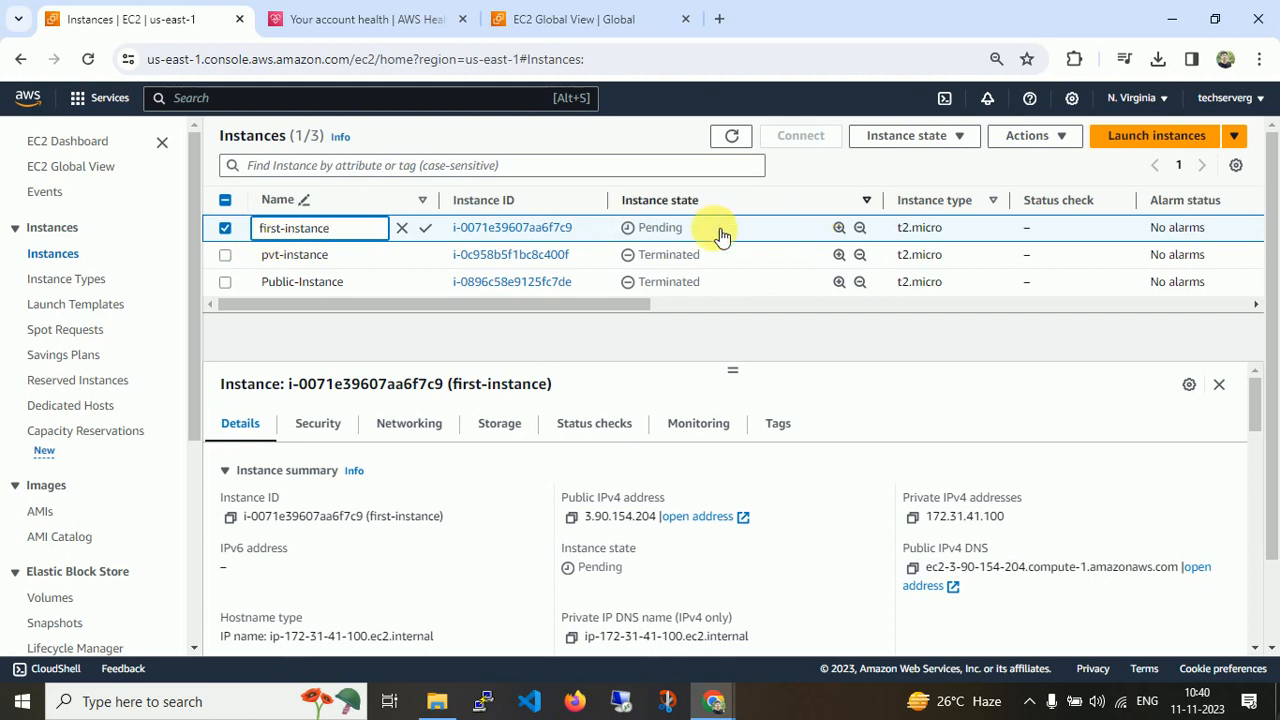
double_click(660, 228)
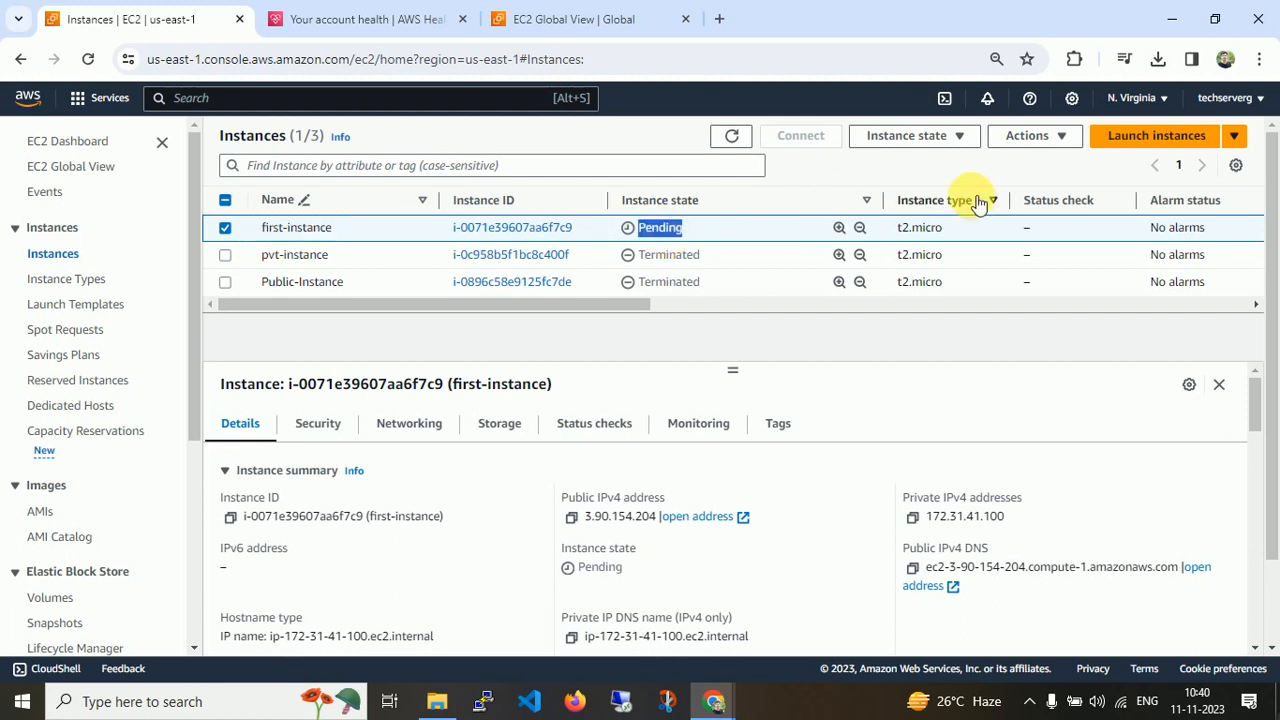
click(733, 137)
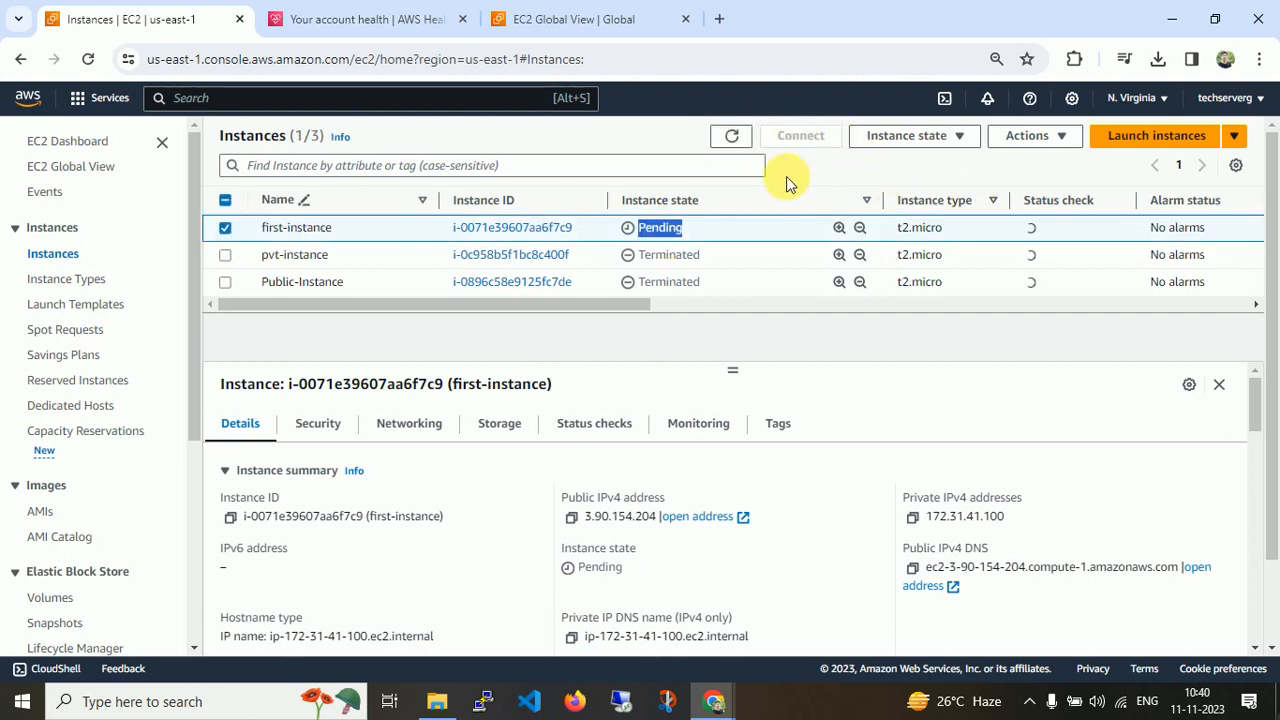
click(732, 138)
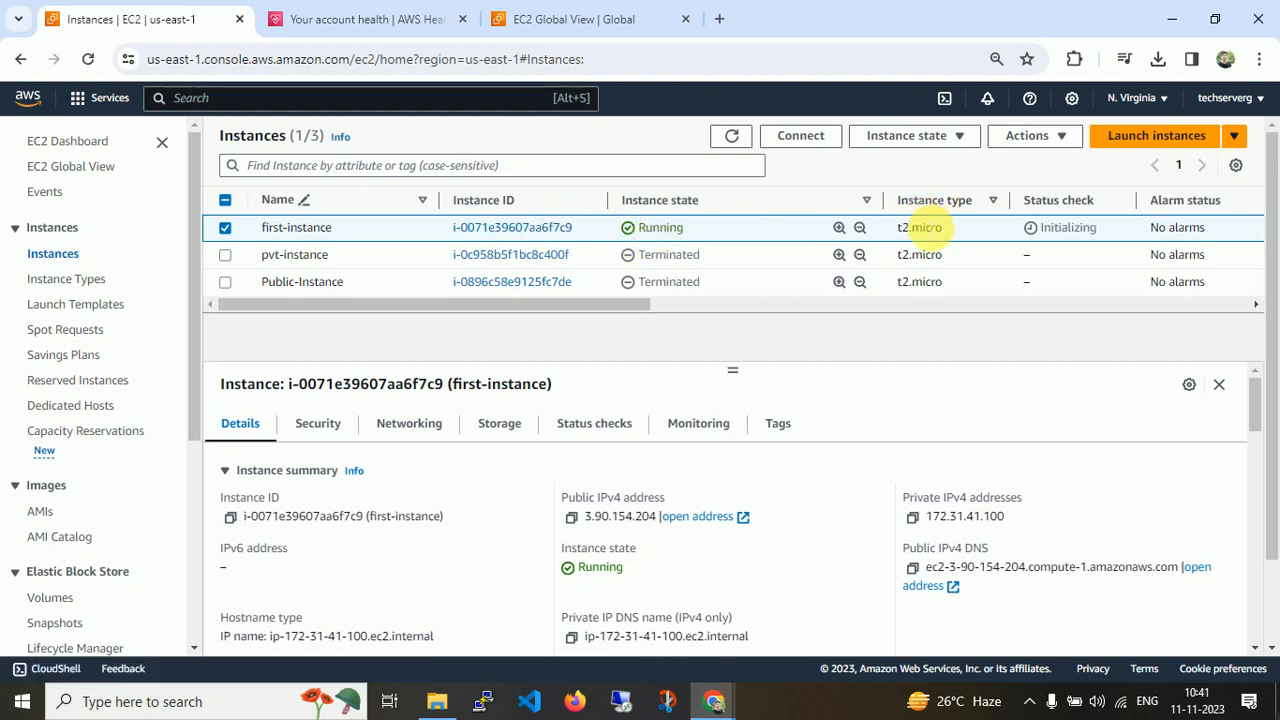
Scroll through first-instance's columns, including status check, availability zone, public IPv4, security group, key name and launch time.
drag(626, 300, 822, 300)
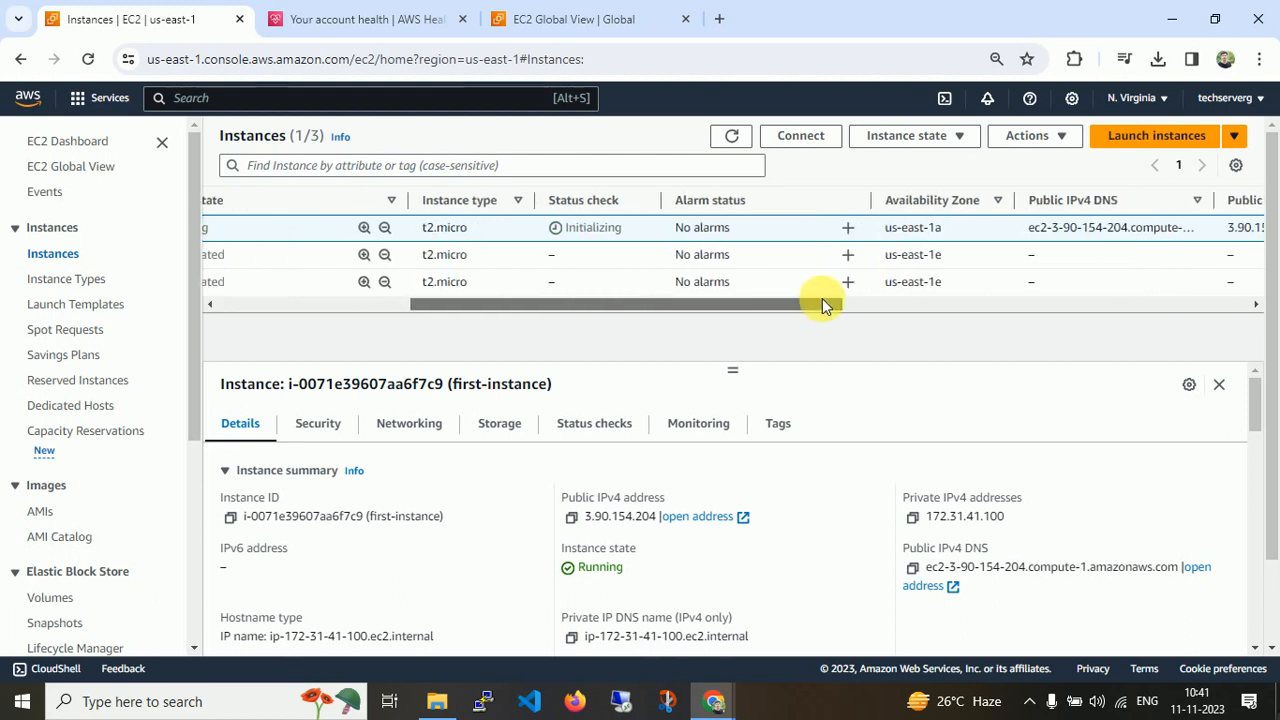
double_click(605, 228)
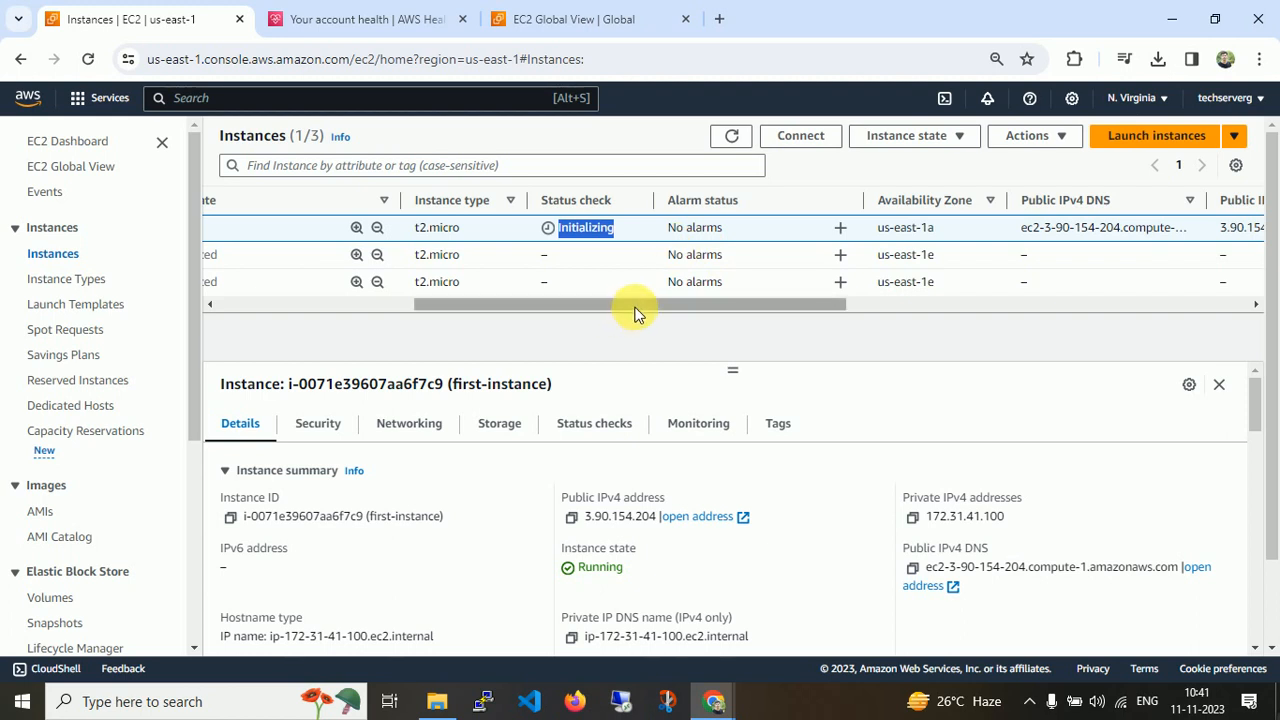
drag(634, 306, 677, 306)
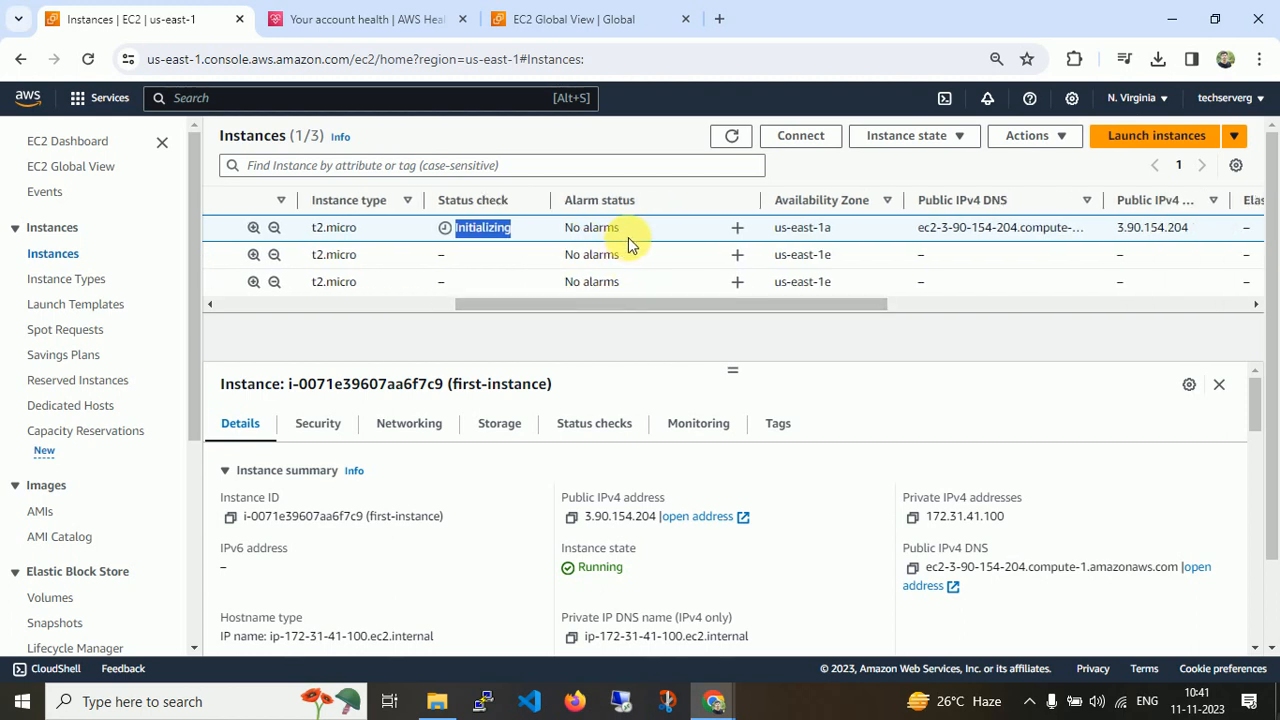
click(797, 228)
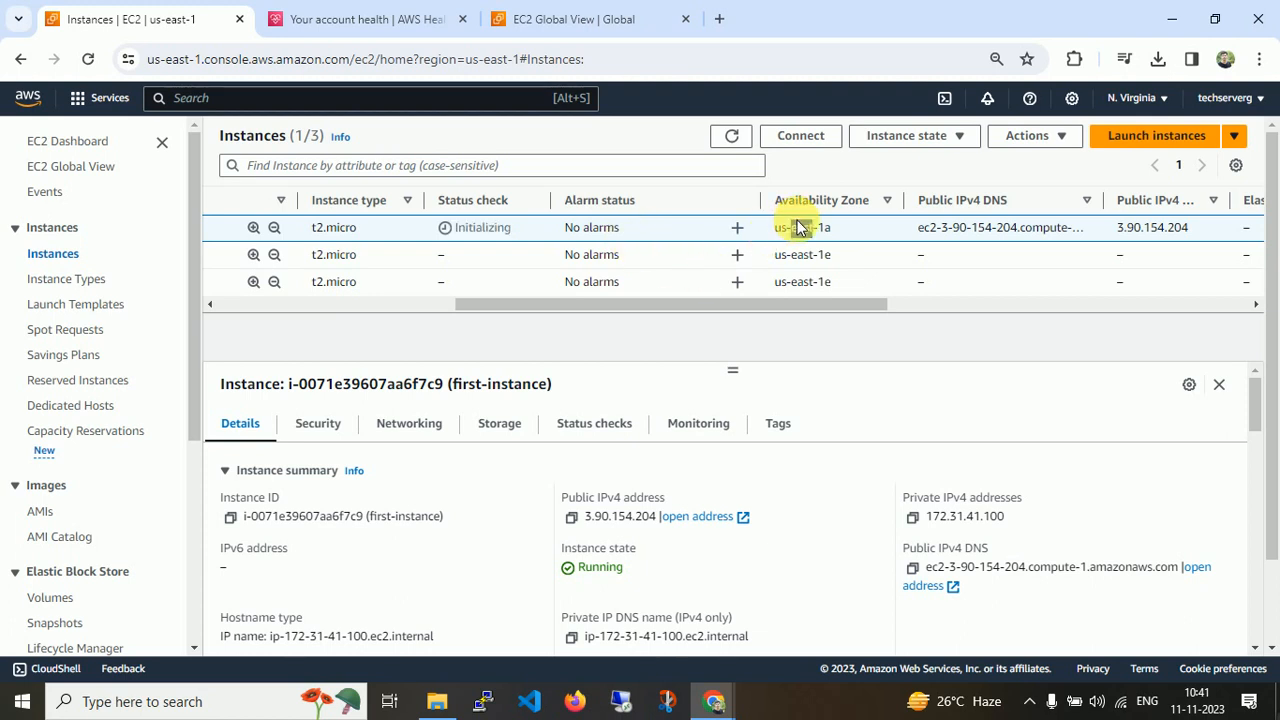
double_click(802, 228)
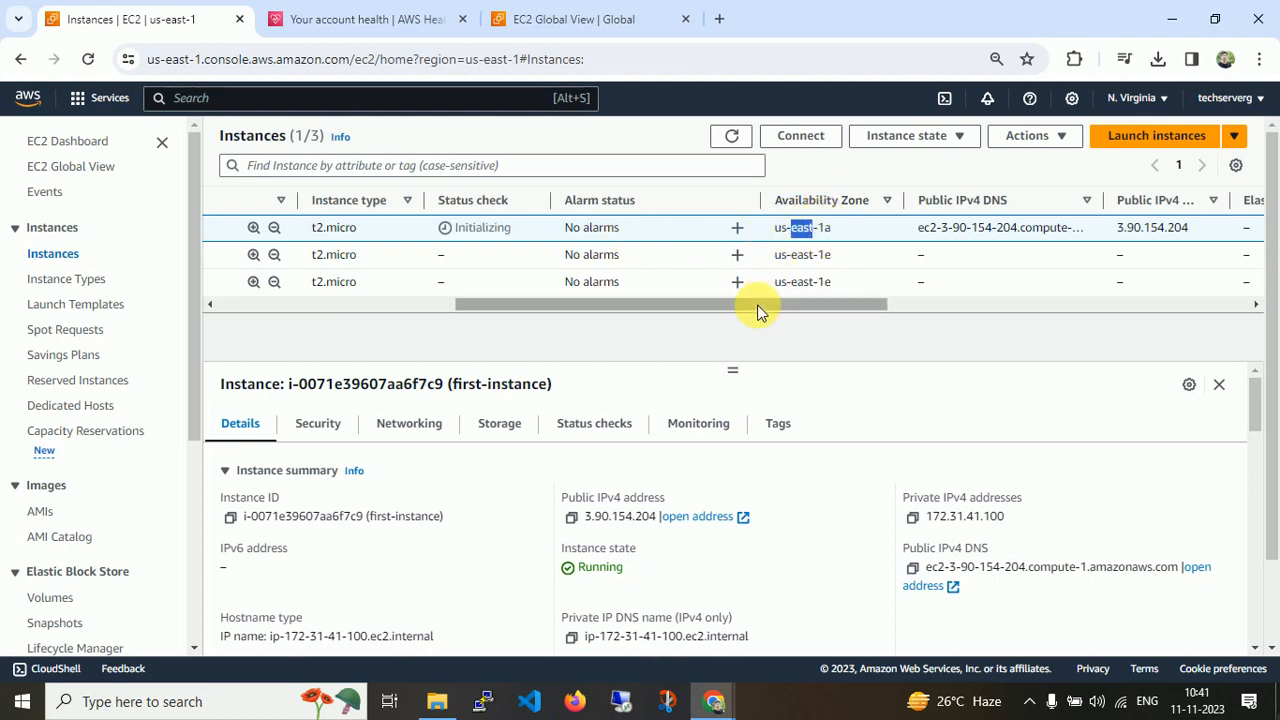
drag(756, 313, 871, 299)
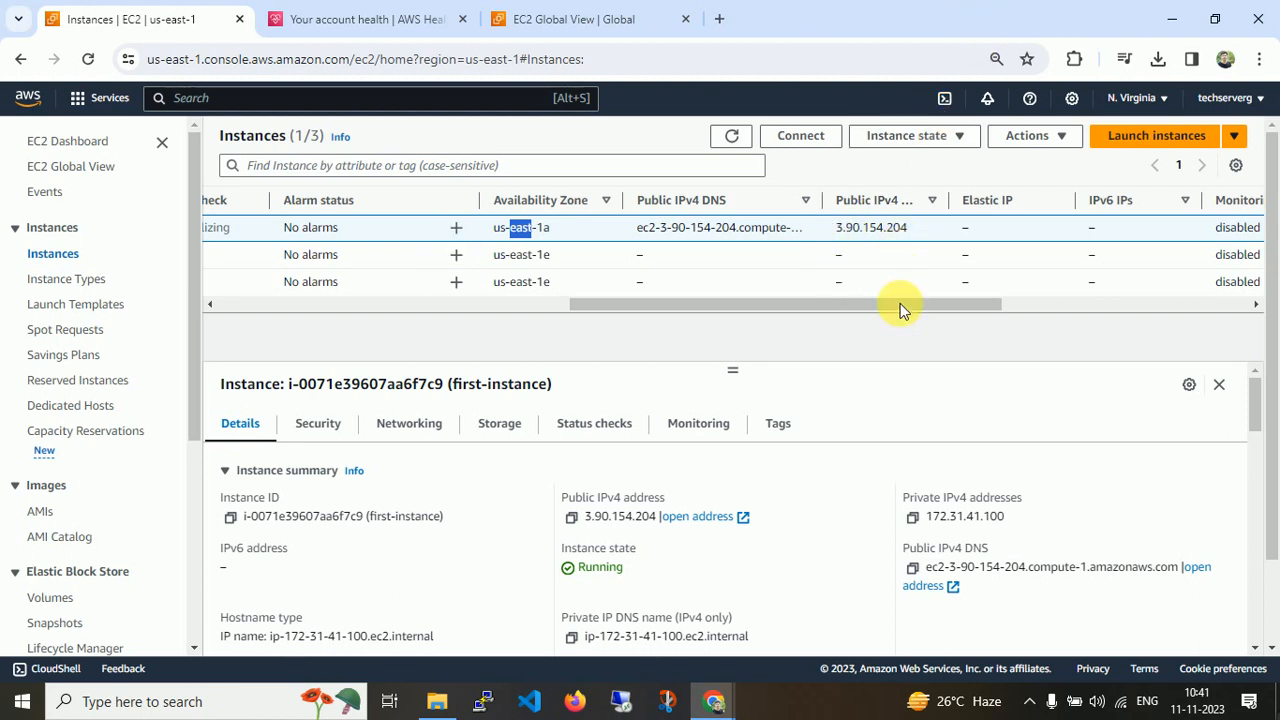
drag(917, 305, 991, 305)
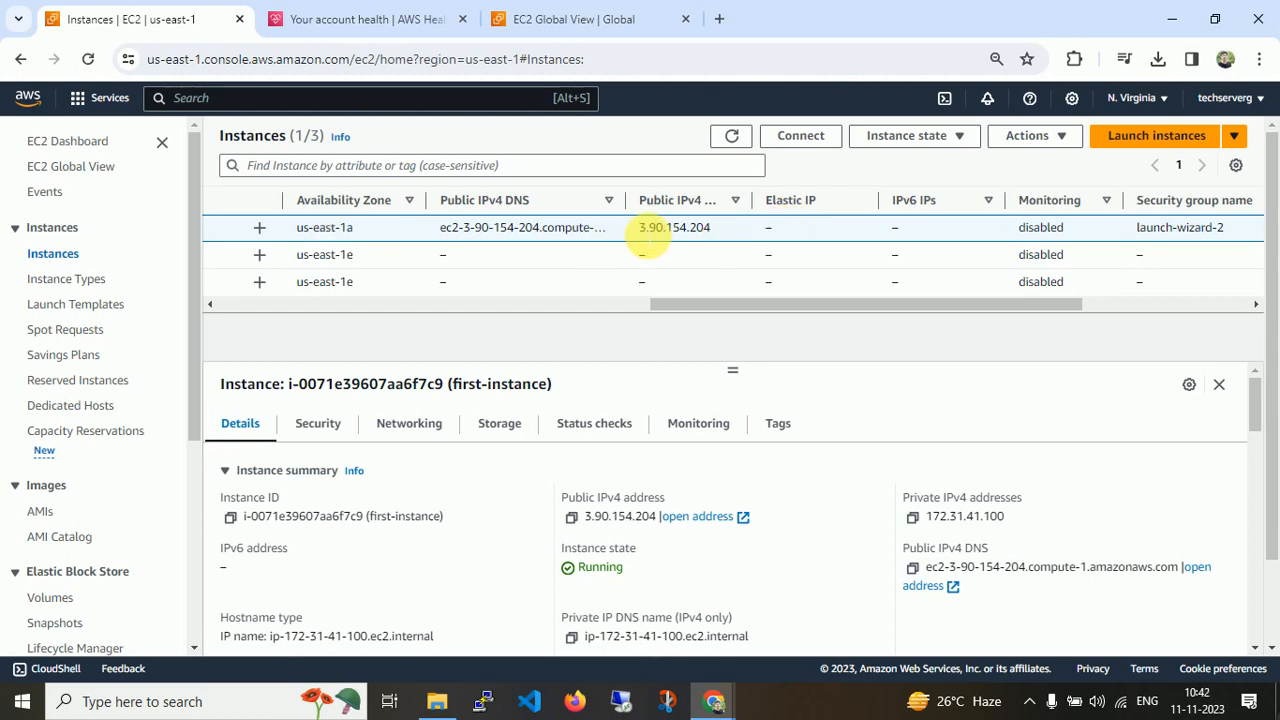
drag(645, 231, 730, 232)
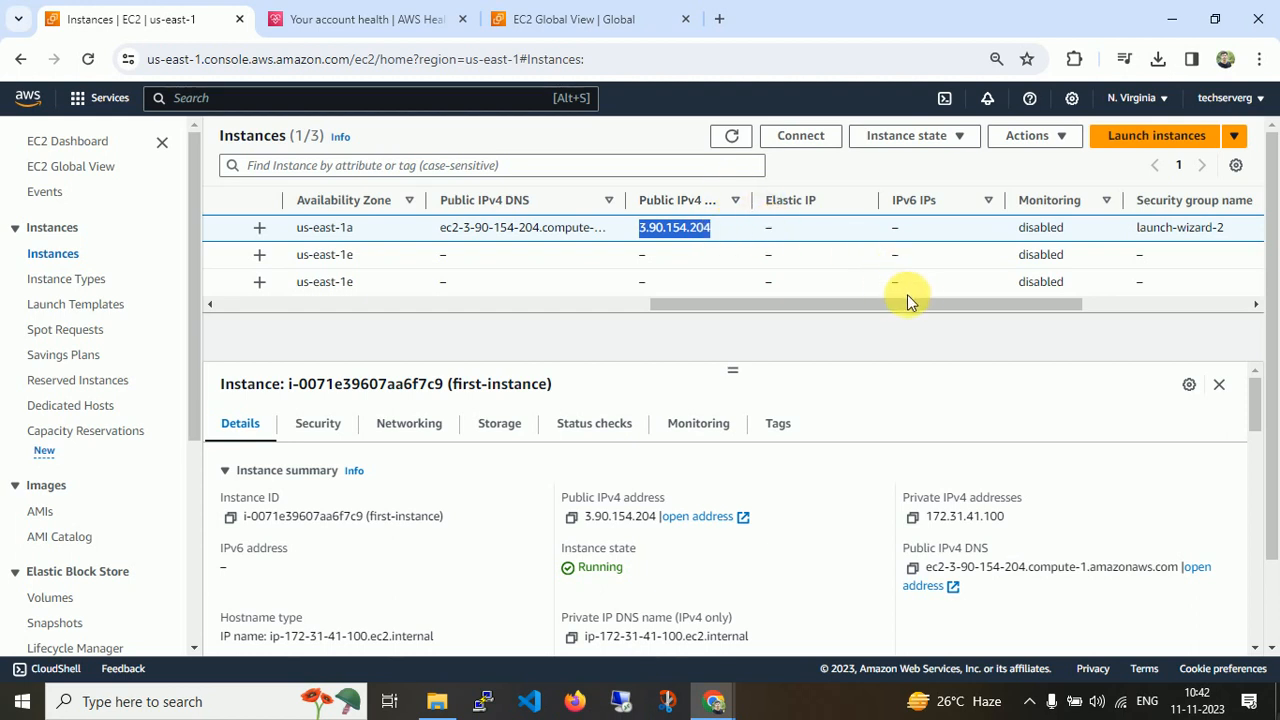
click(1012, 310)
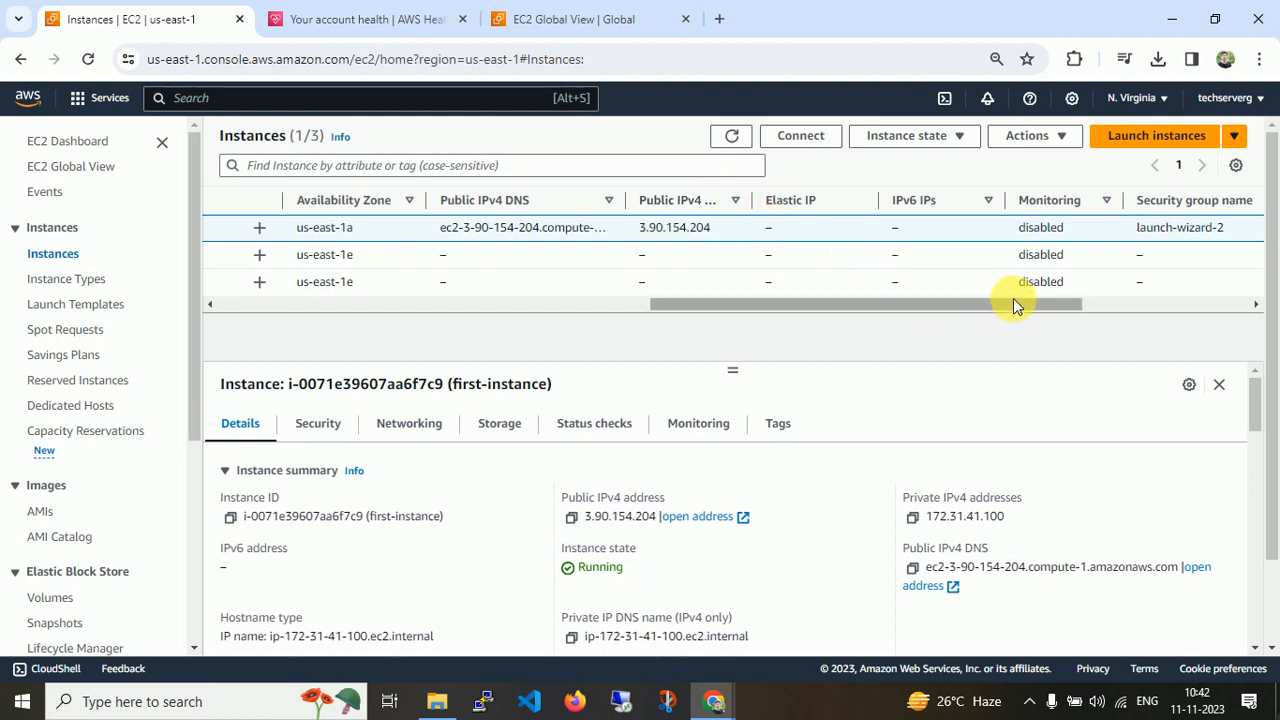
drag(1013, 298, 1158, 303)
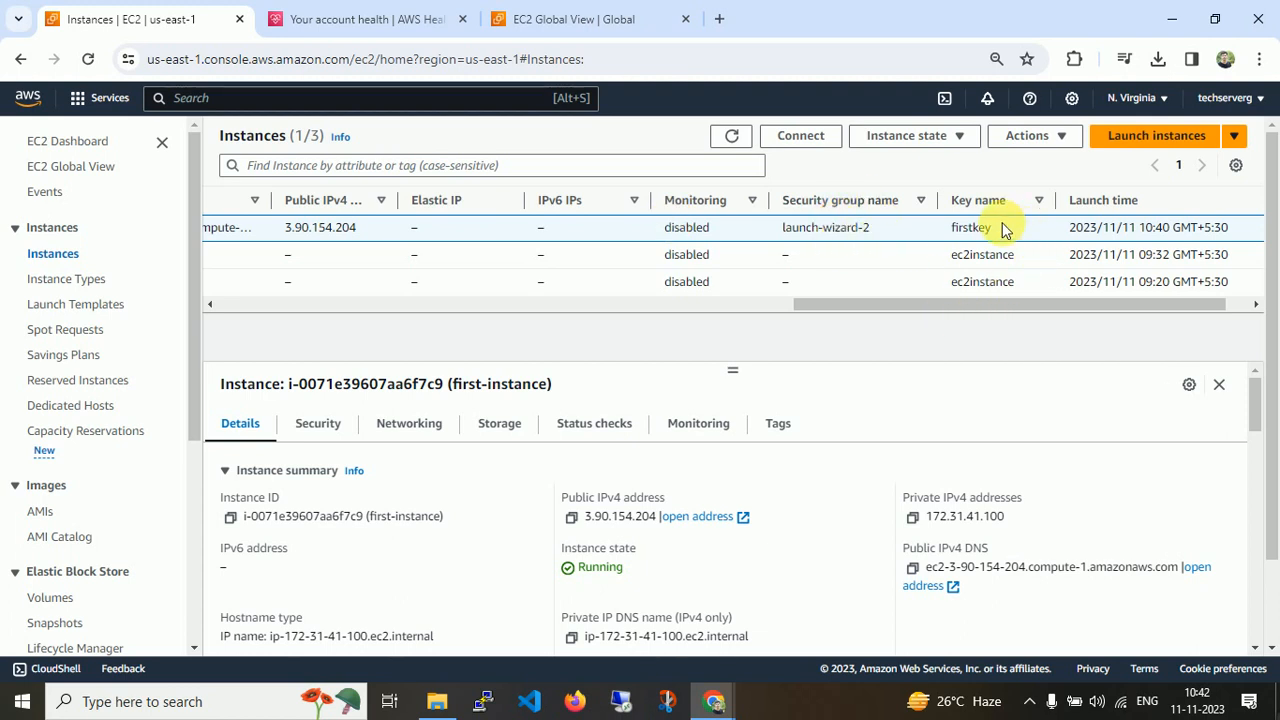
drag(1040, 306, 1101, 304)
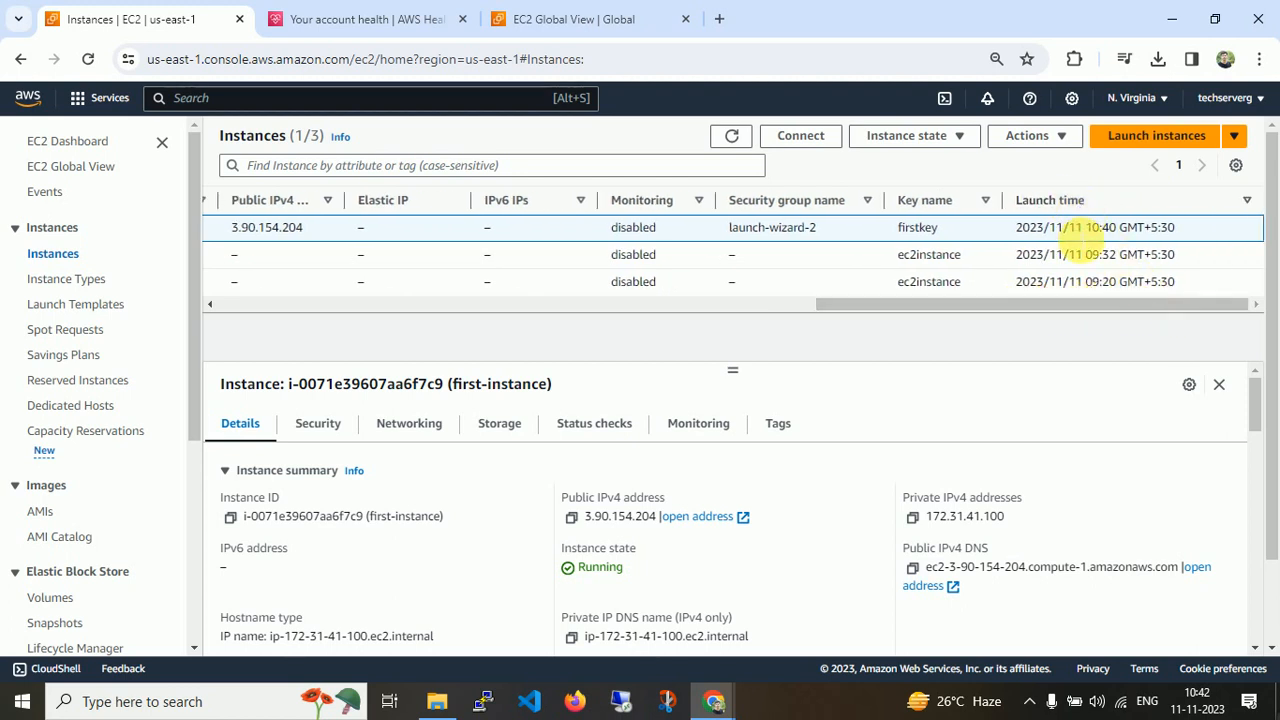
drag(1062, 304, 392, 298)
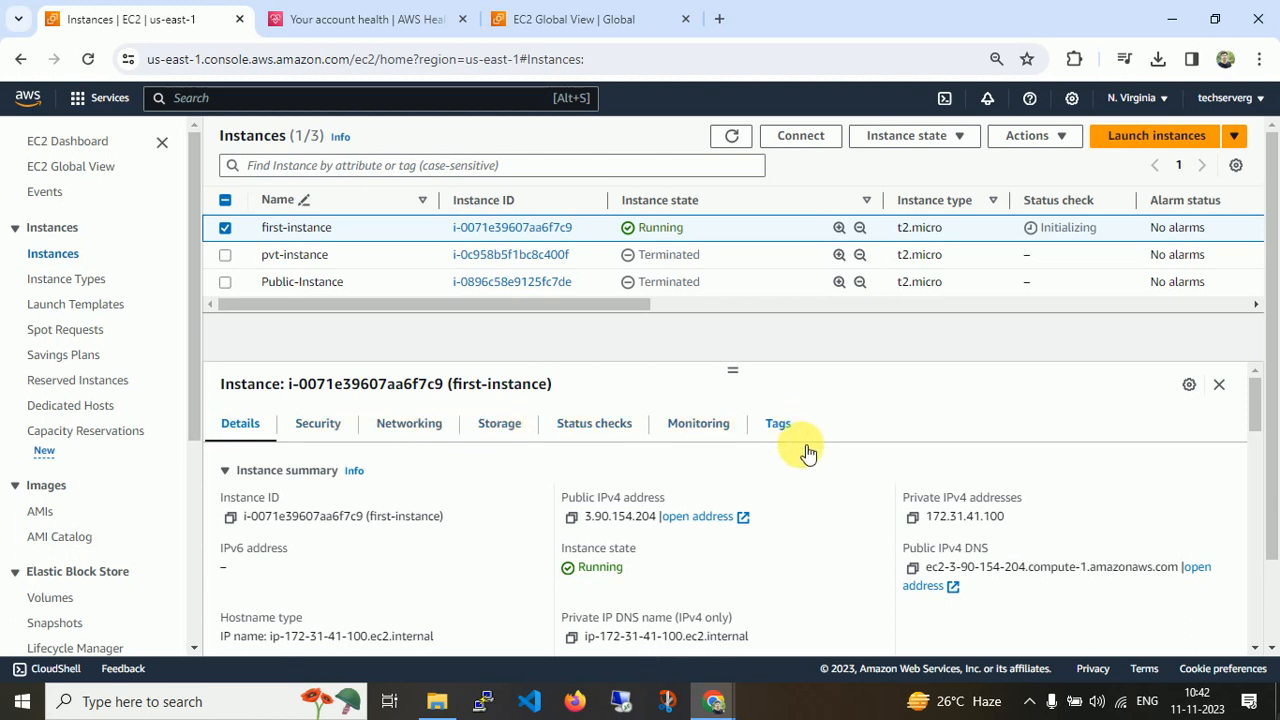
mouse_move(1258, 408)
mouse_down()
mouse_move(1250, 643)
mouse_move(1249, 386)
mouse_up()
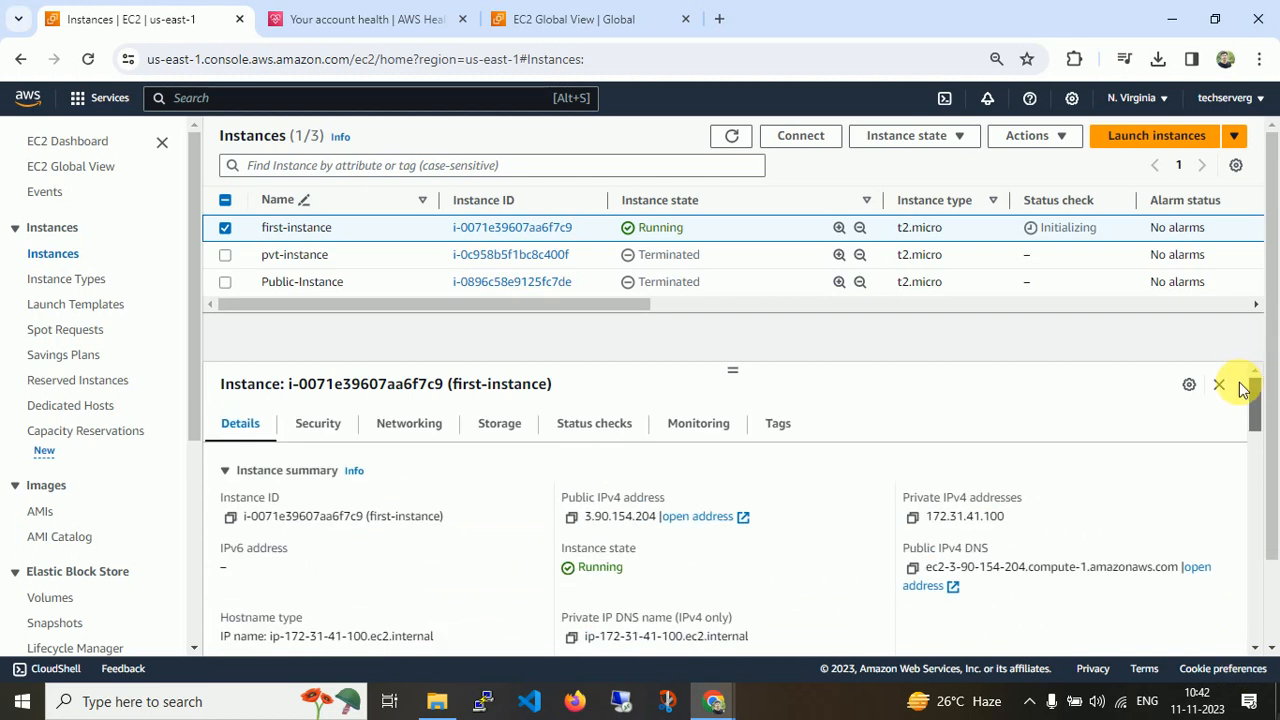
click(571, 518)
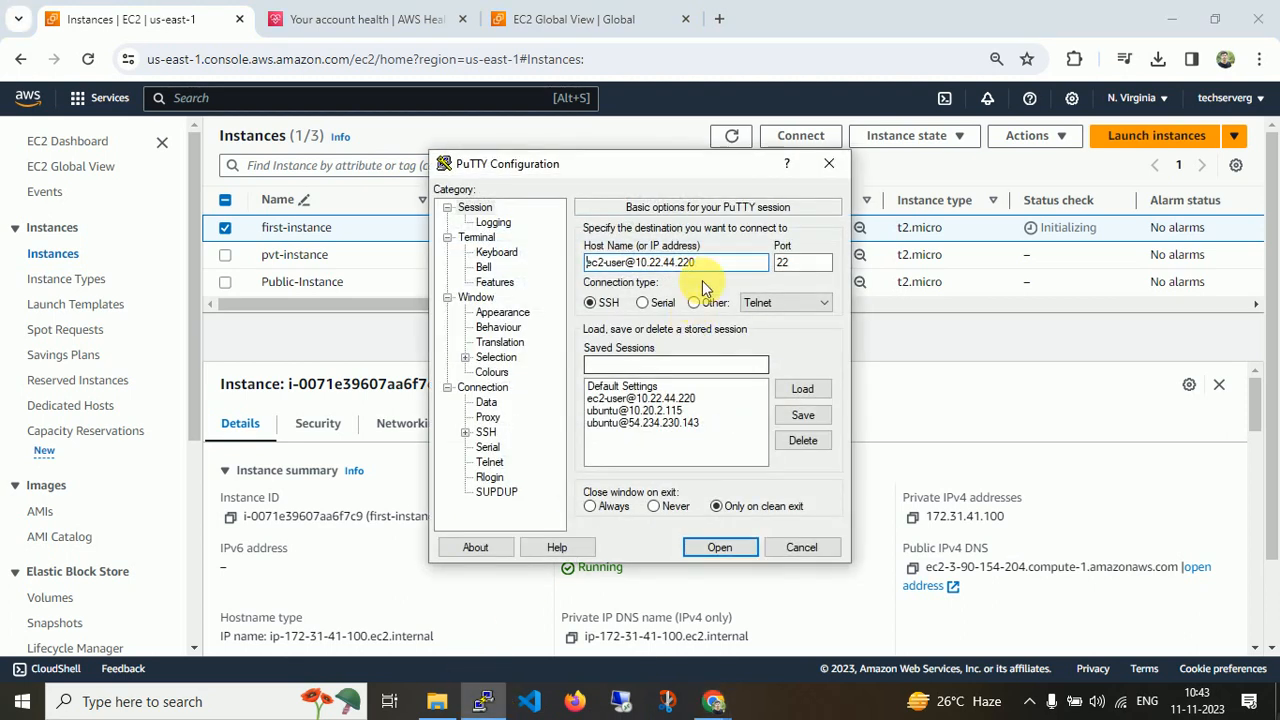
drag(724, 264, 424, 258)
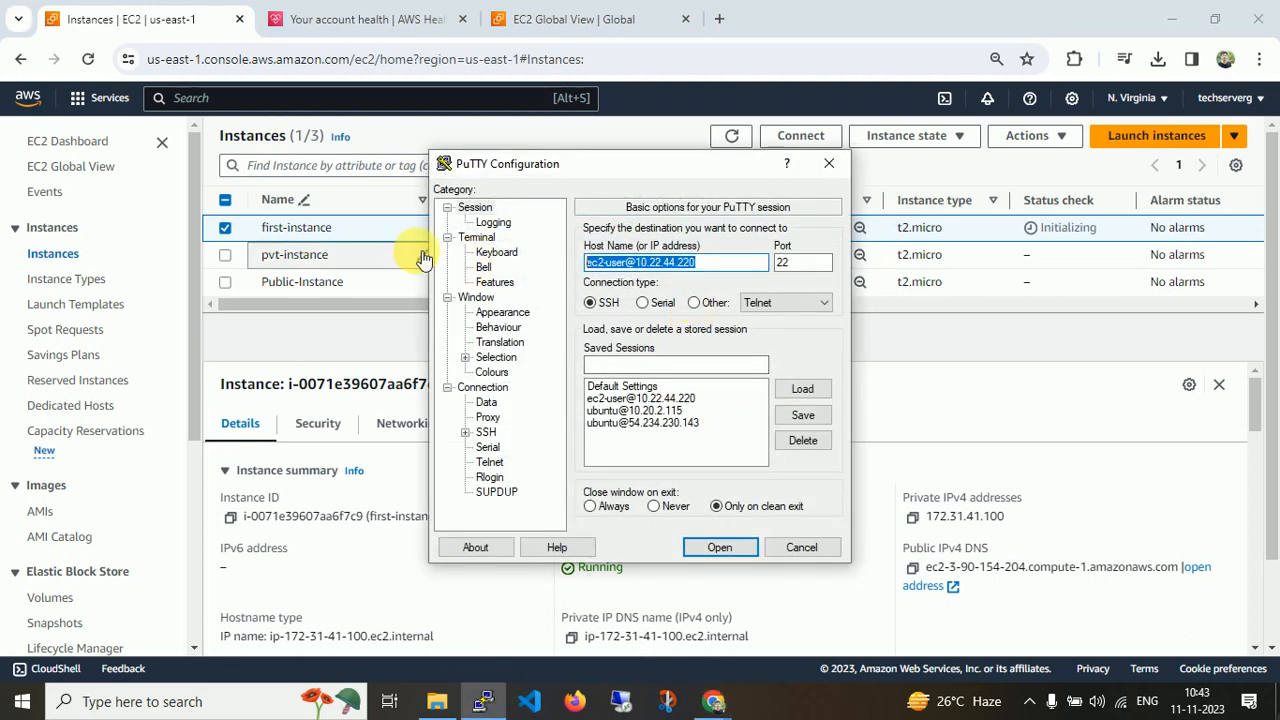
key(BackSpace)
text(ubun)
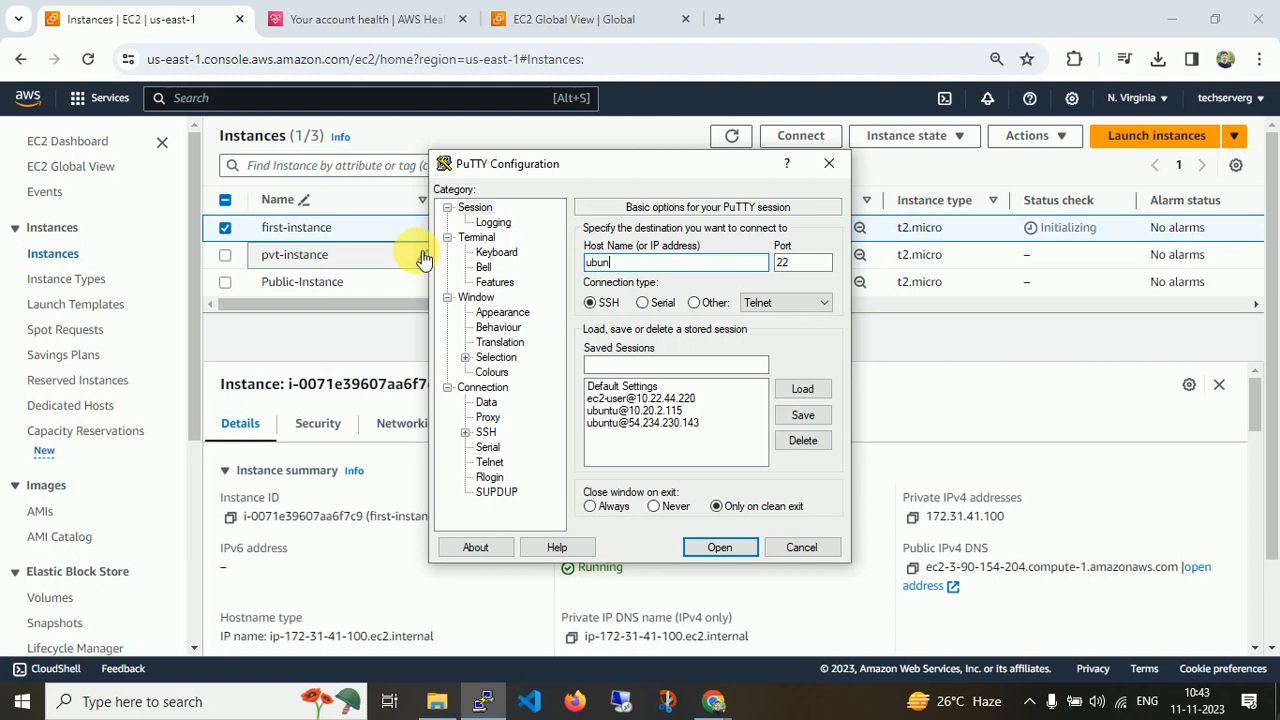
text(tu@)
key(ctrl+v)
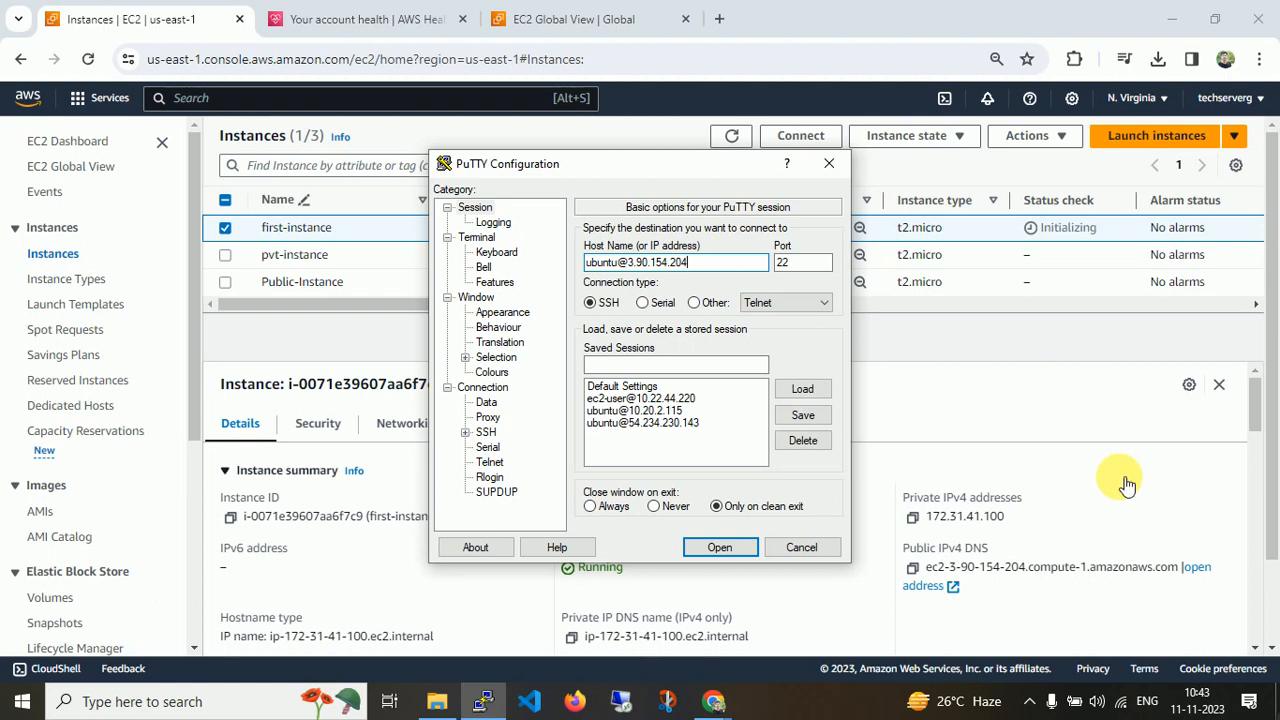
Open the Connect to instance page for first-instance to view the SSH client instructions.
click(976, 335)
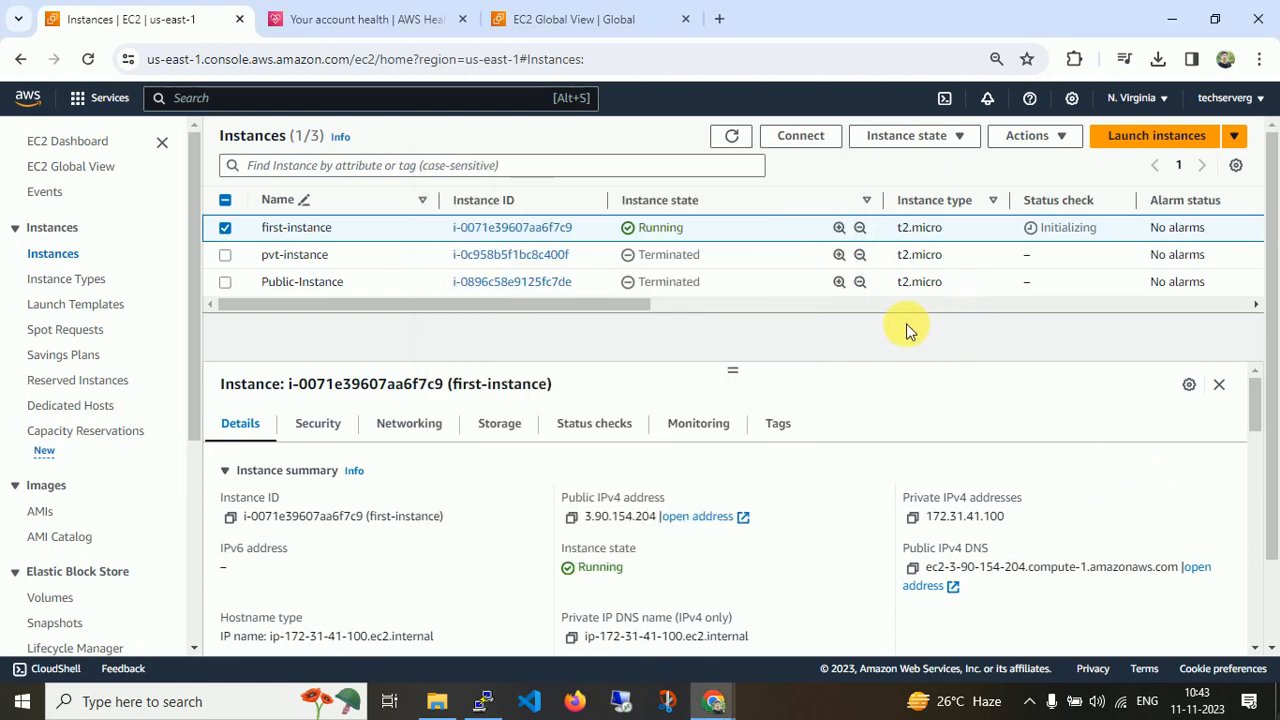
click(808, 135)
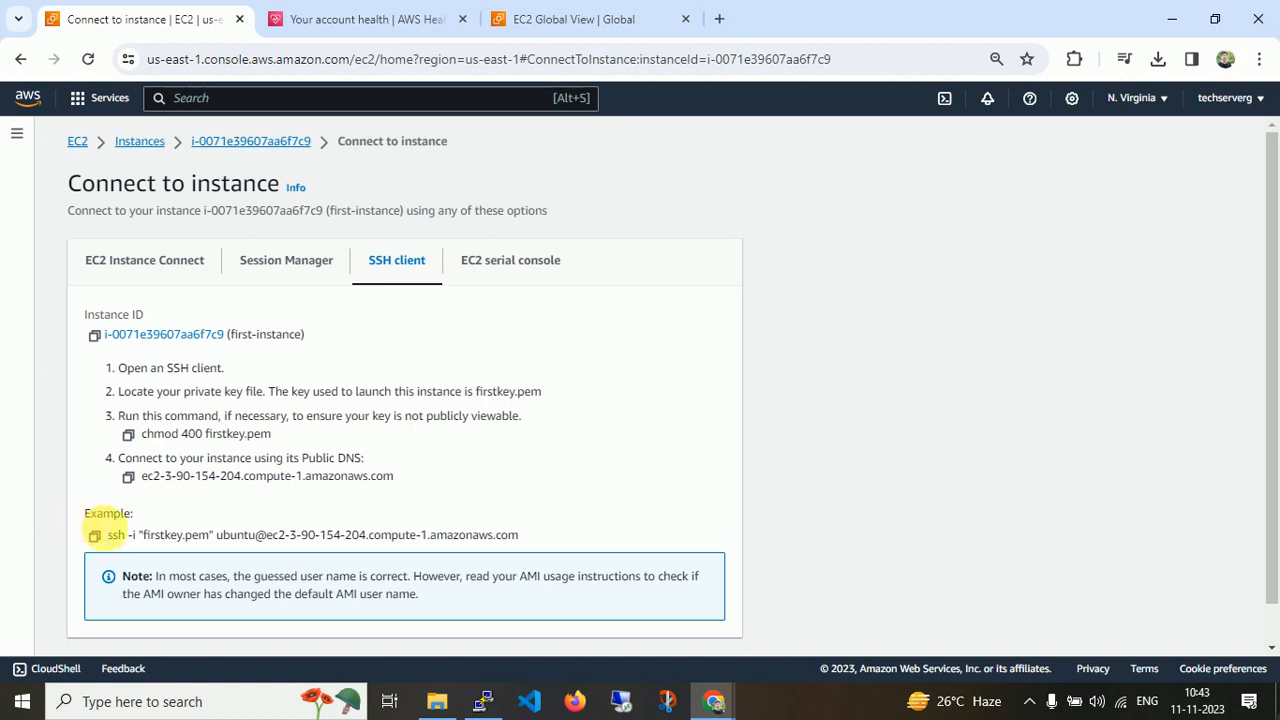
Browse the Connect to instance options: SSH client example, EC2 serial console, Session Manager and EC2 Instance Connect.
double_click(160, 535)
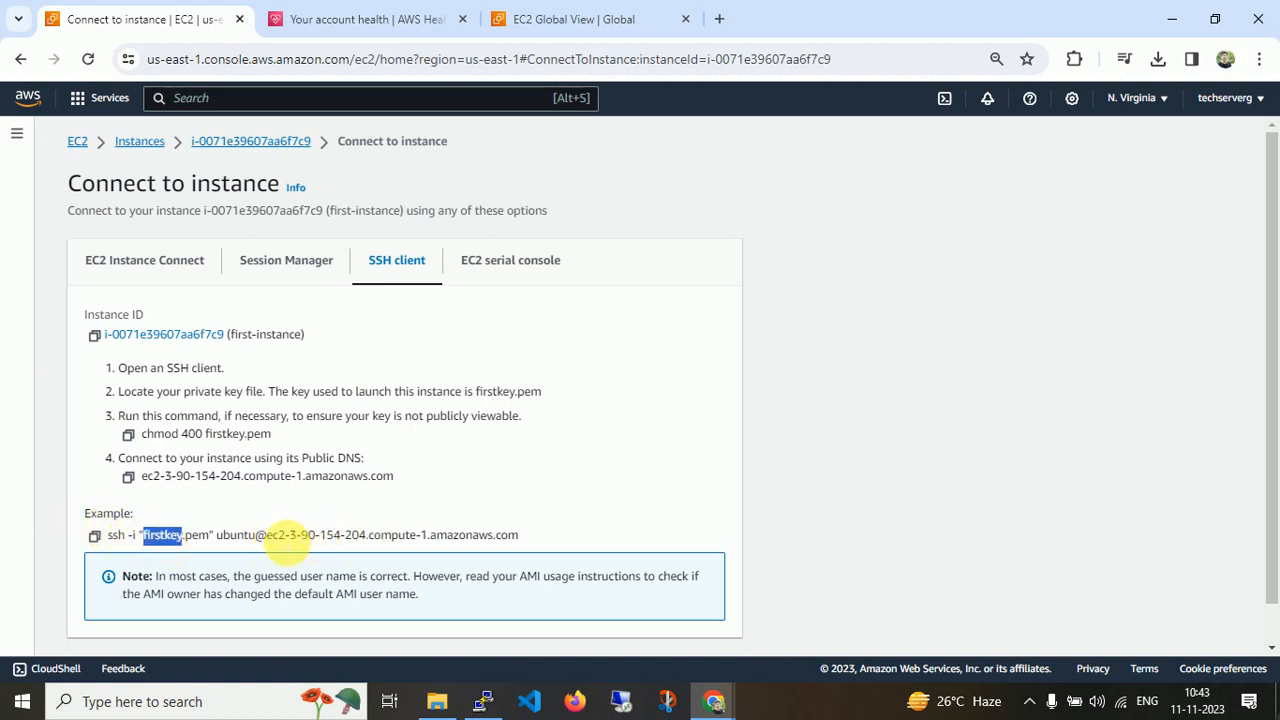
click(535, 268)
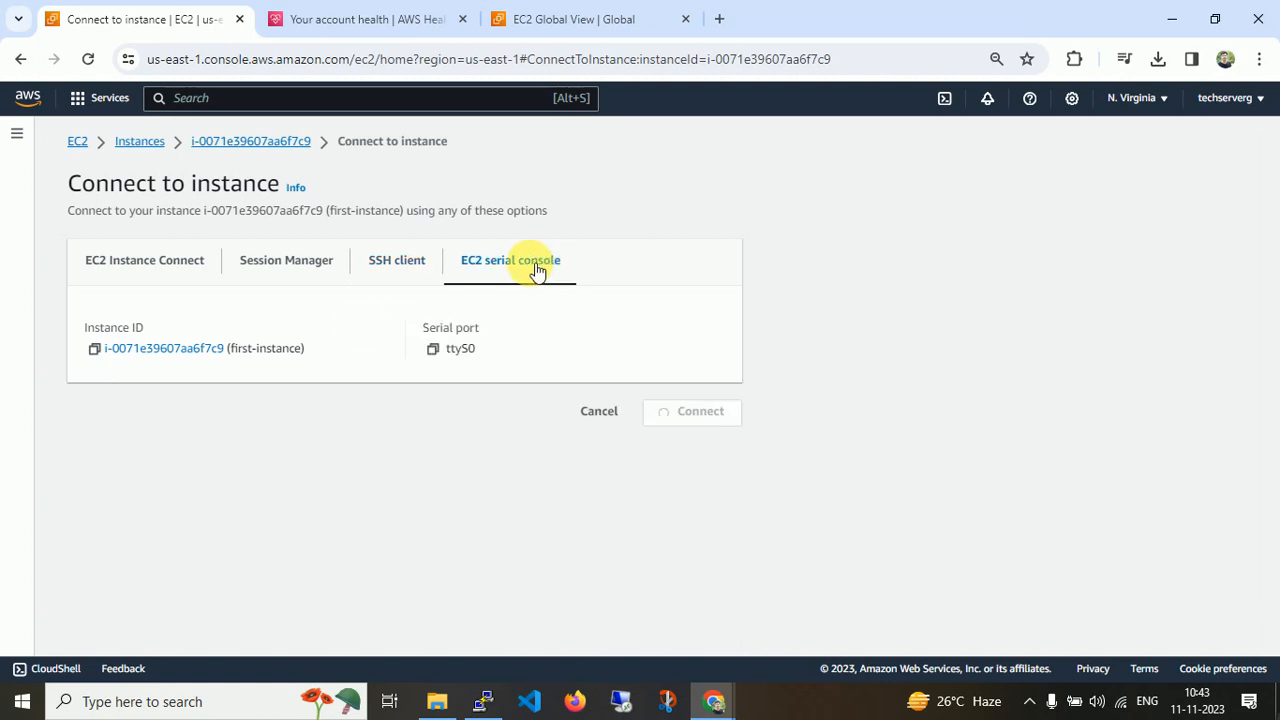
click(302, 266)
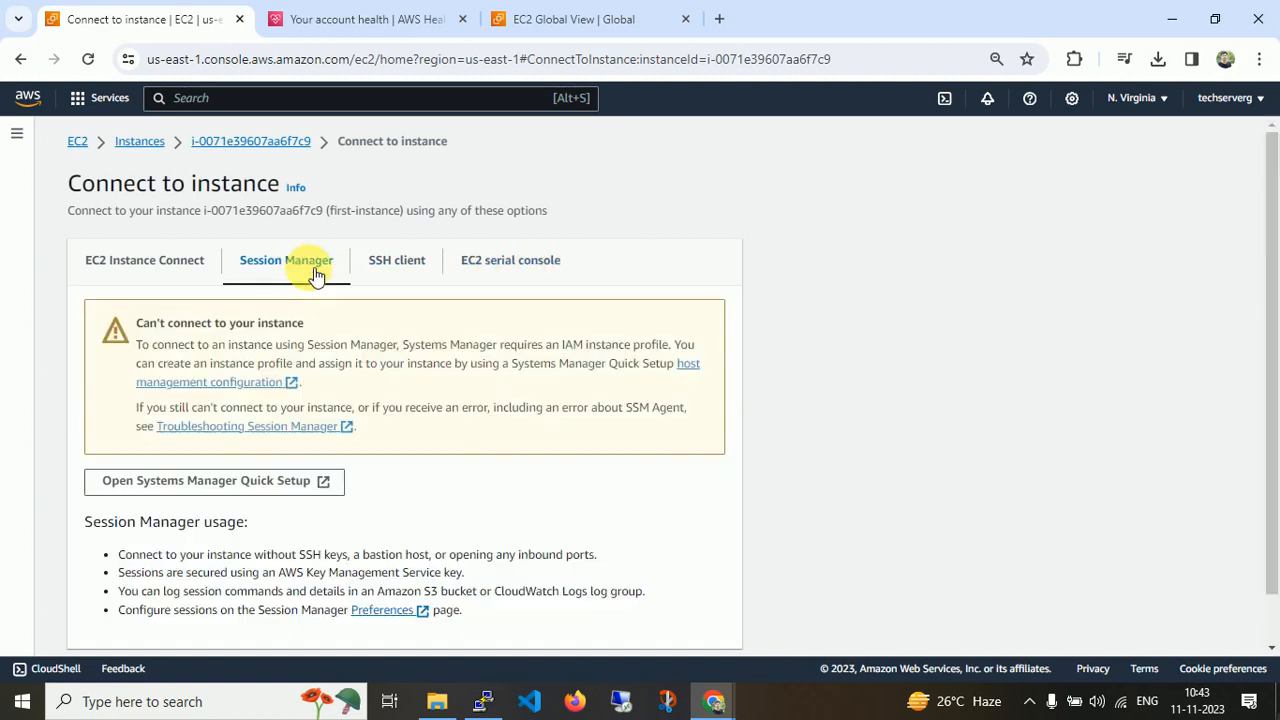
click(192, 268)
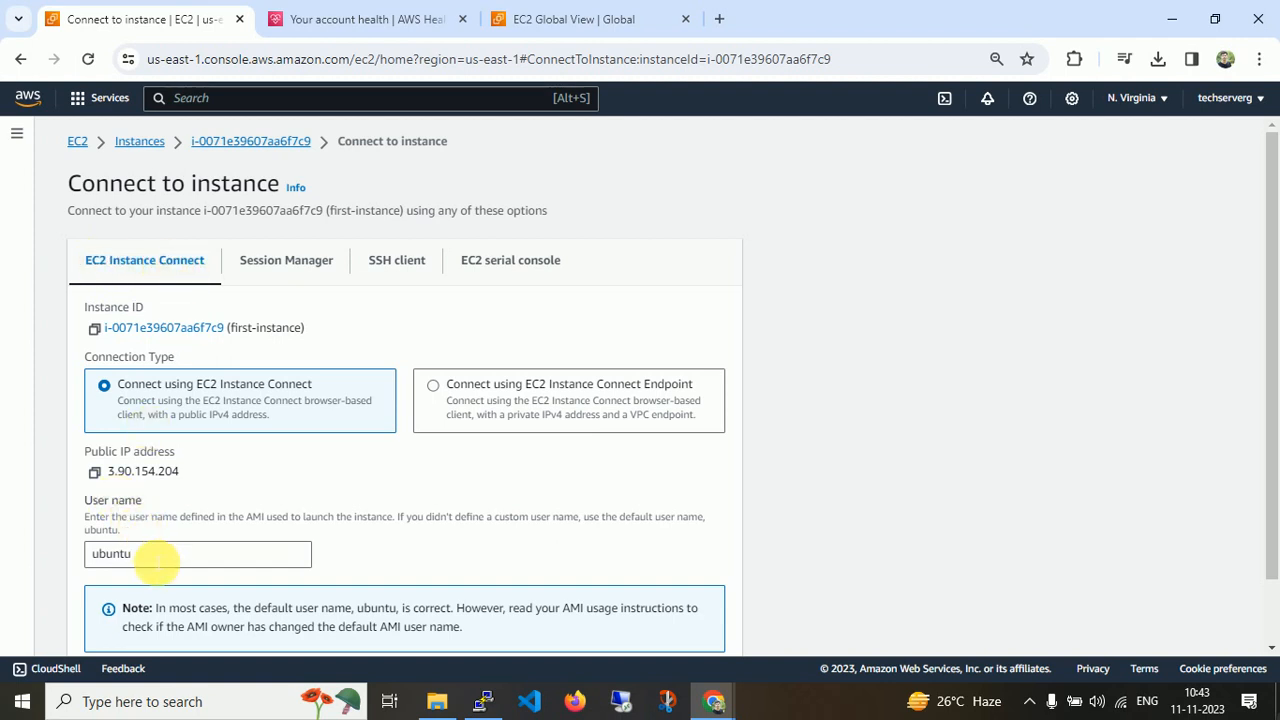
click(483, 701)
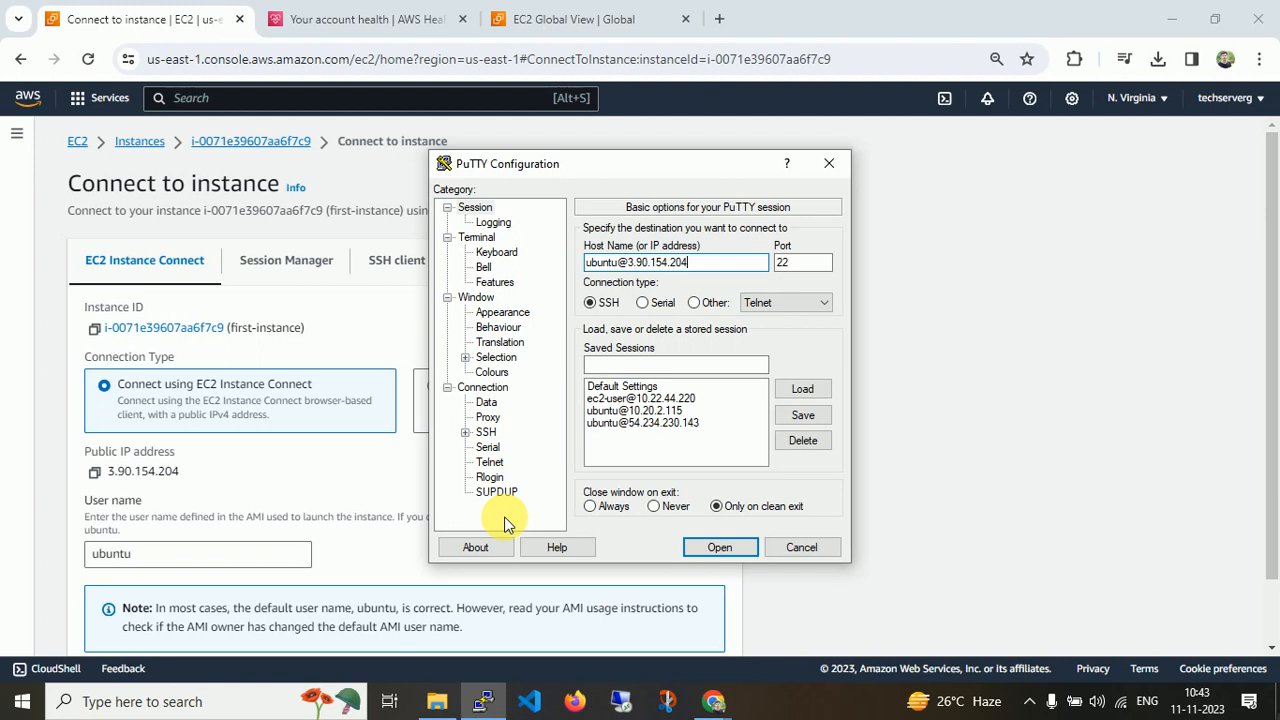
click(721, 549)
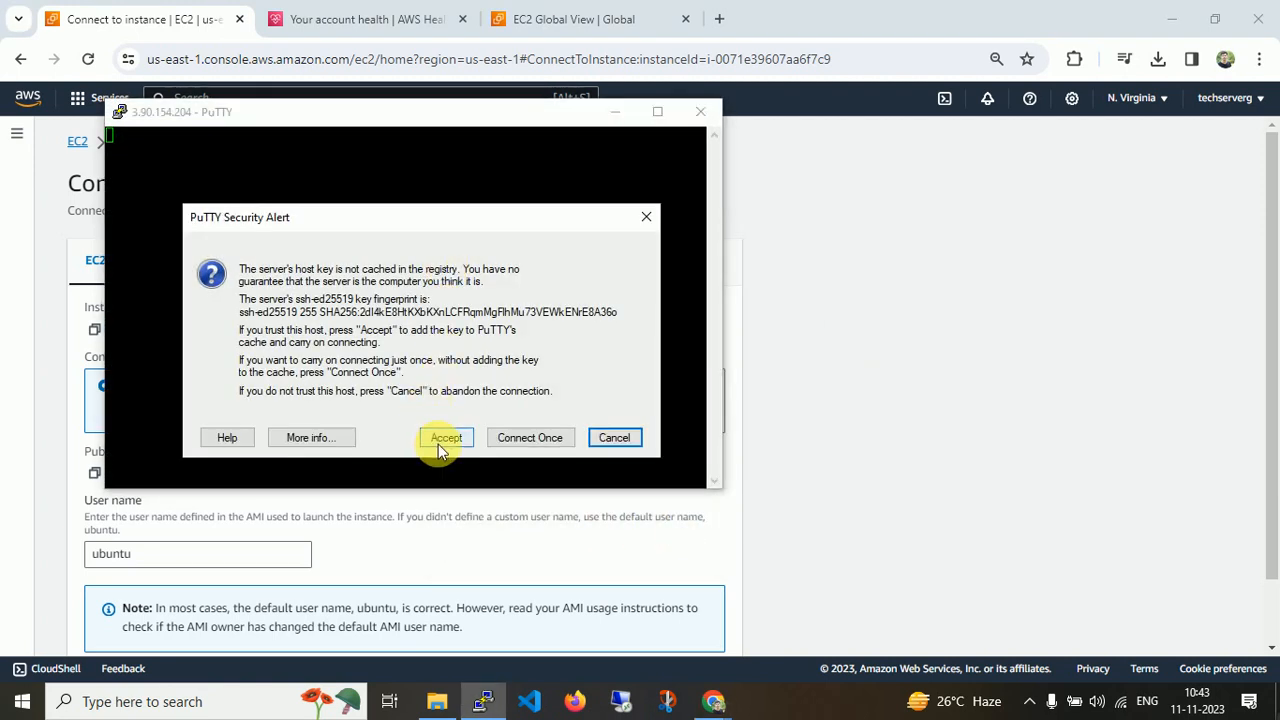
click(443, 440)
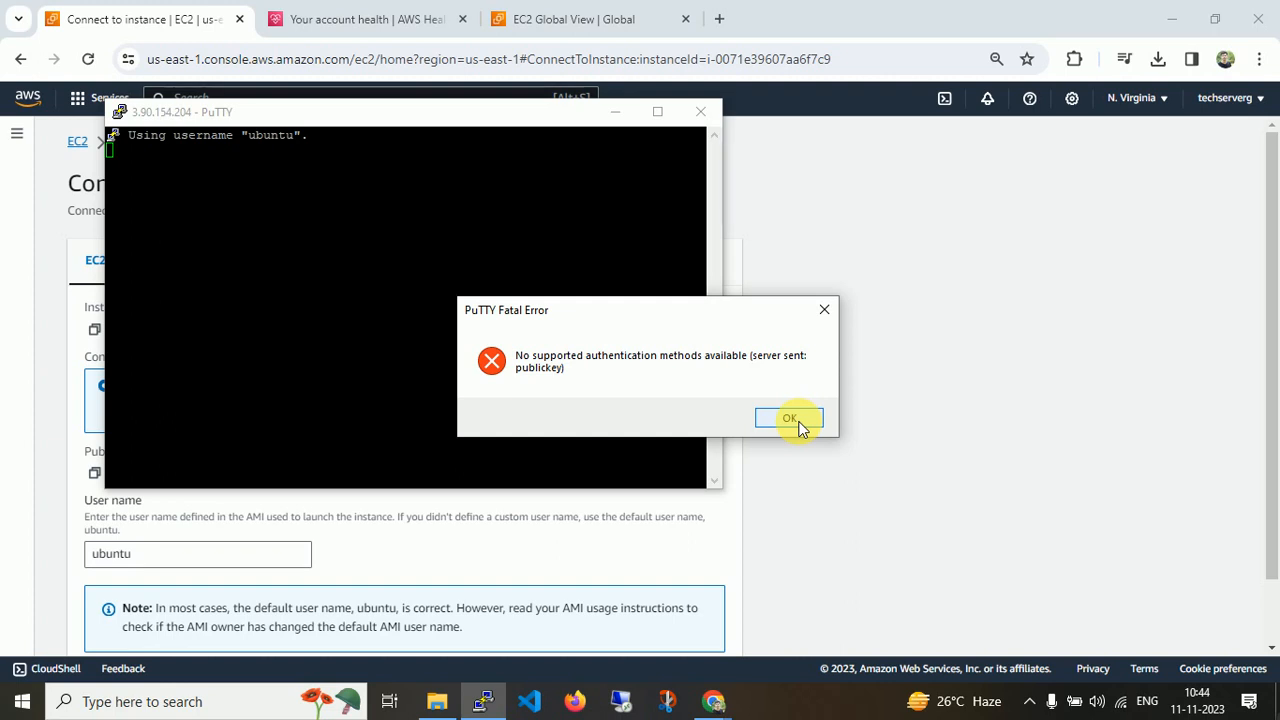
click(790, 420)
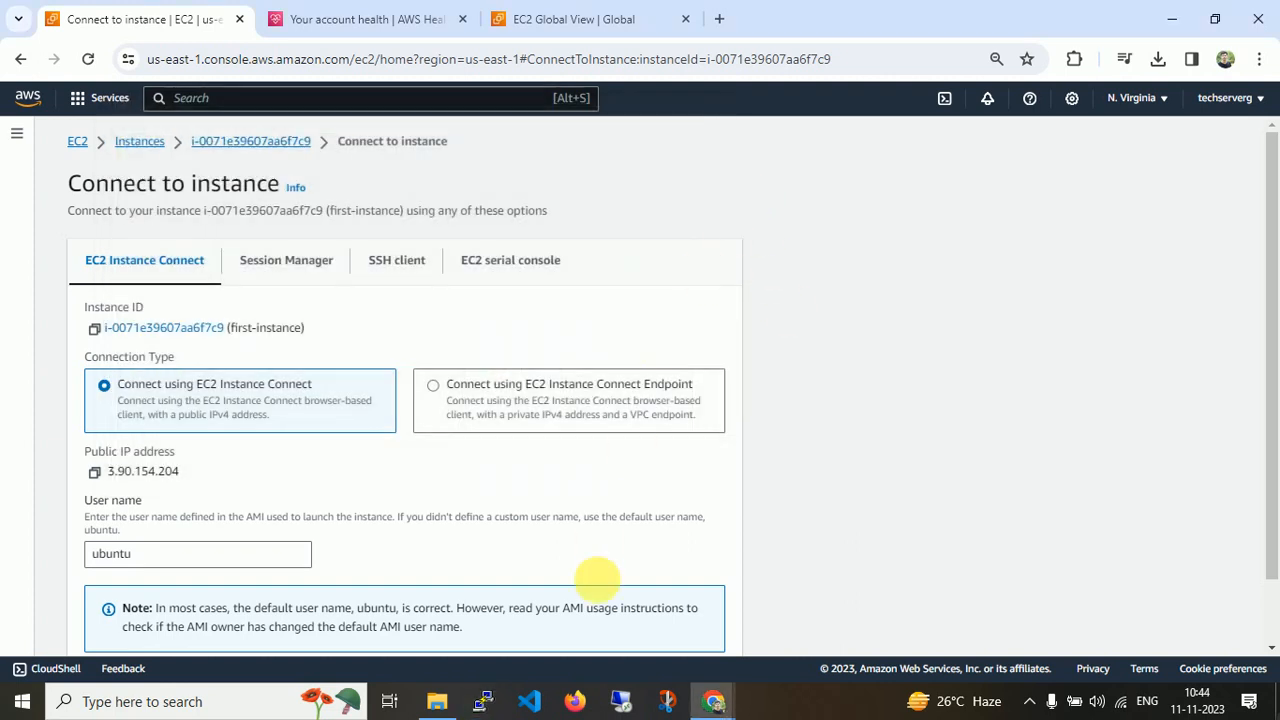
click(487, 706)
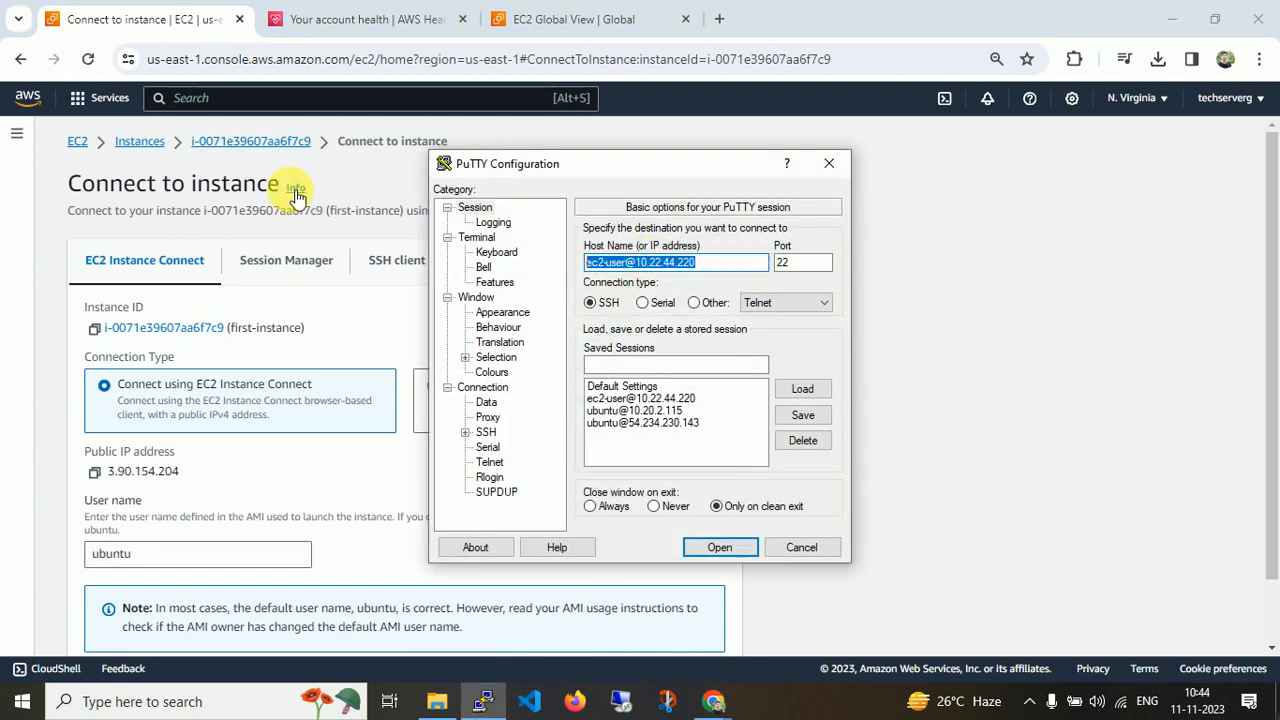
text(ubuntu@3.90.154.204)
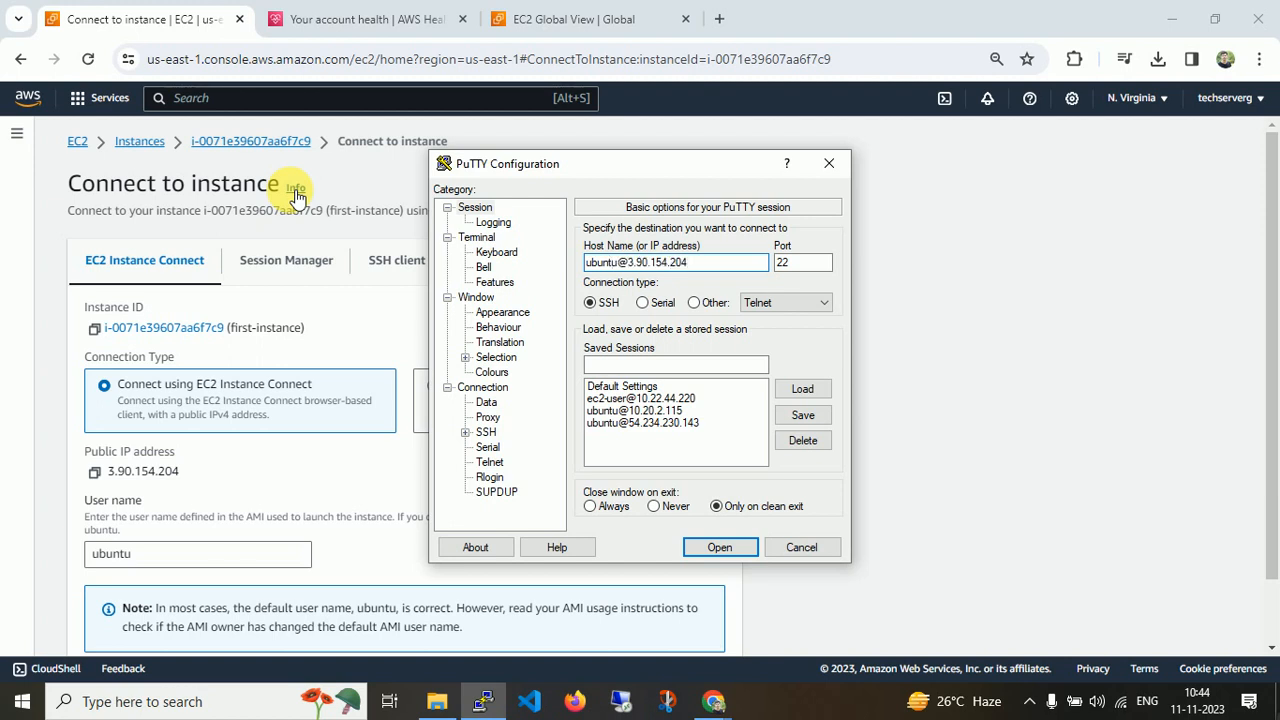
click(483, 434)
click(465, 433)
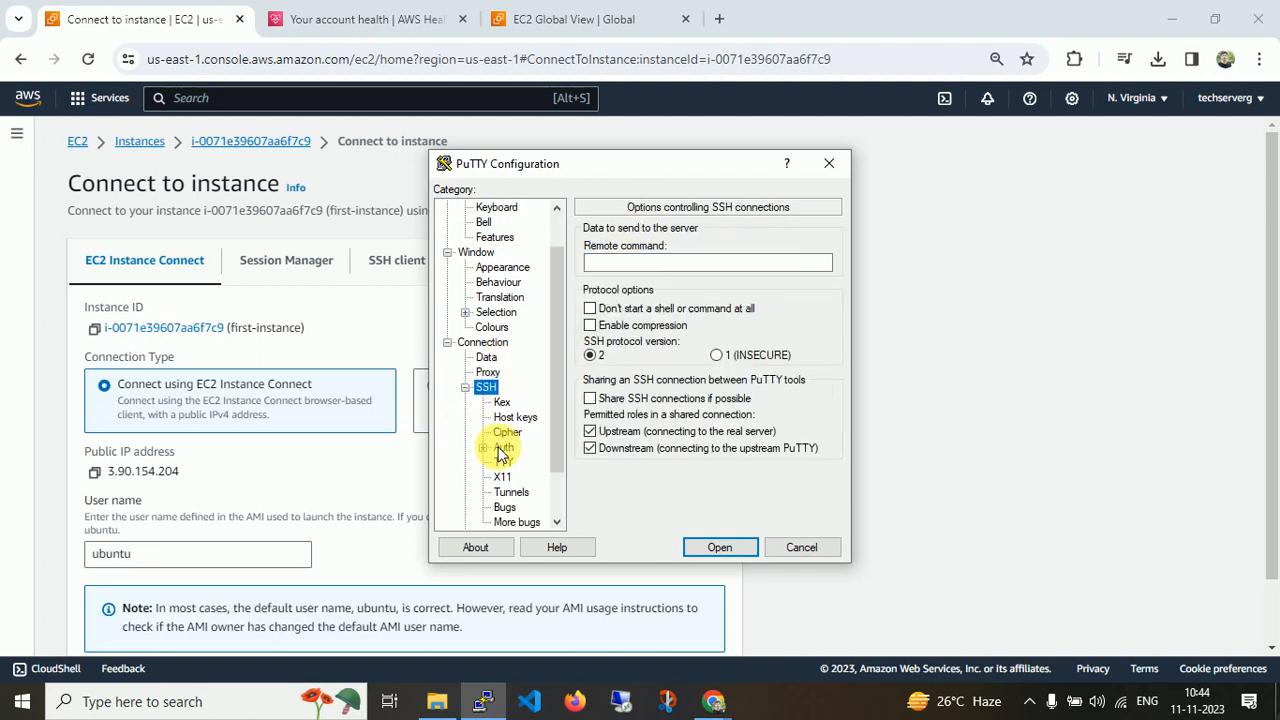
click(503, 448)
click(795, 438)
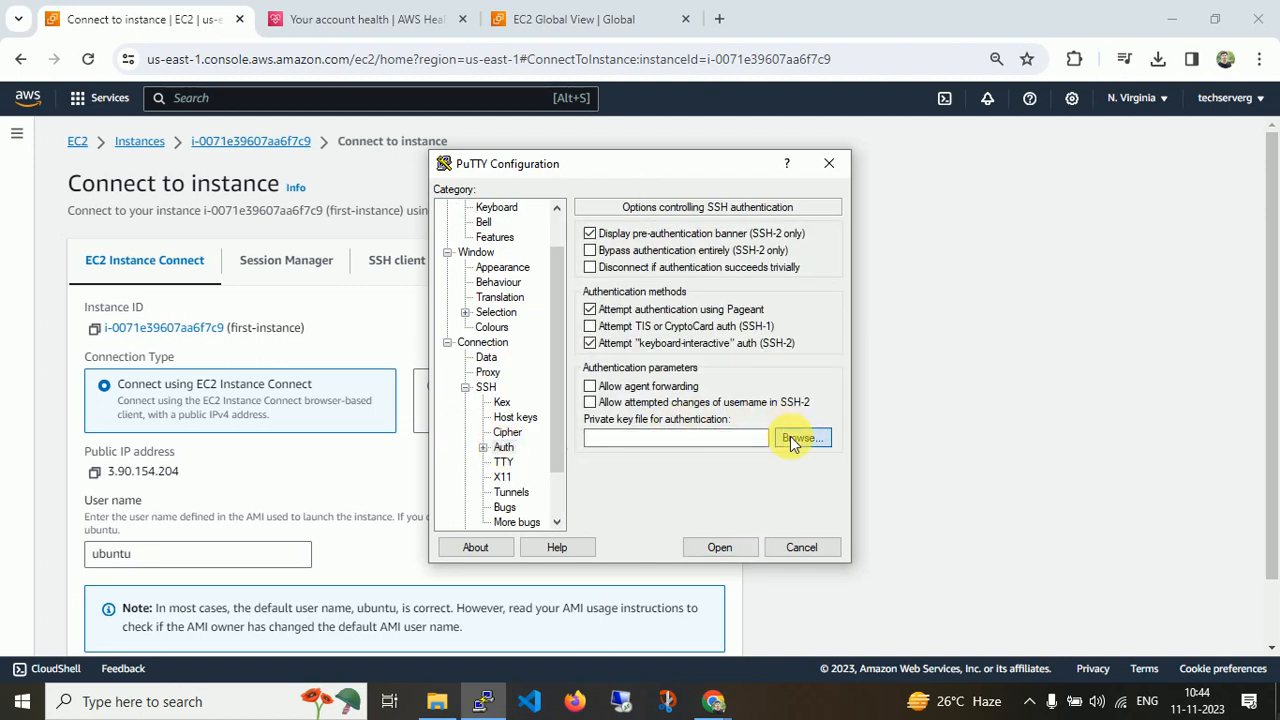
double_click(676, 337)
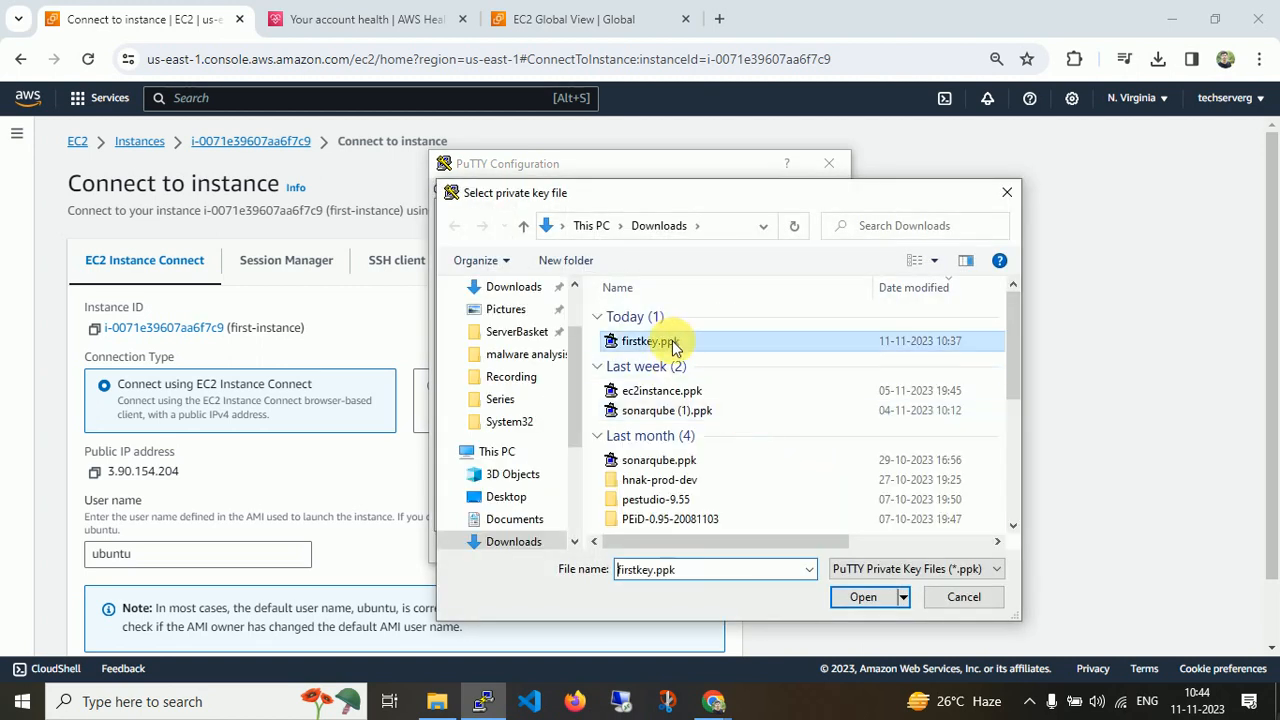
click(720, 548)
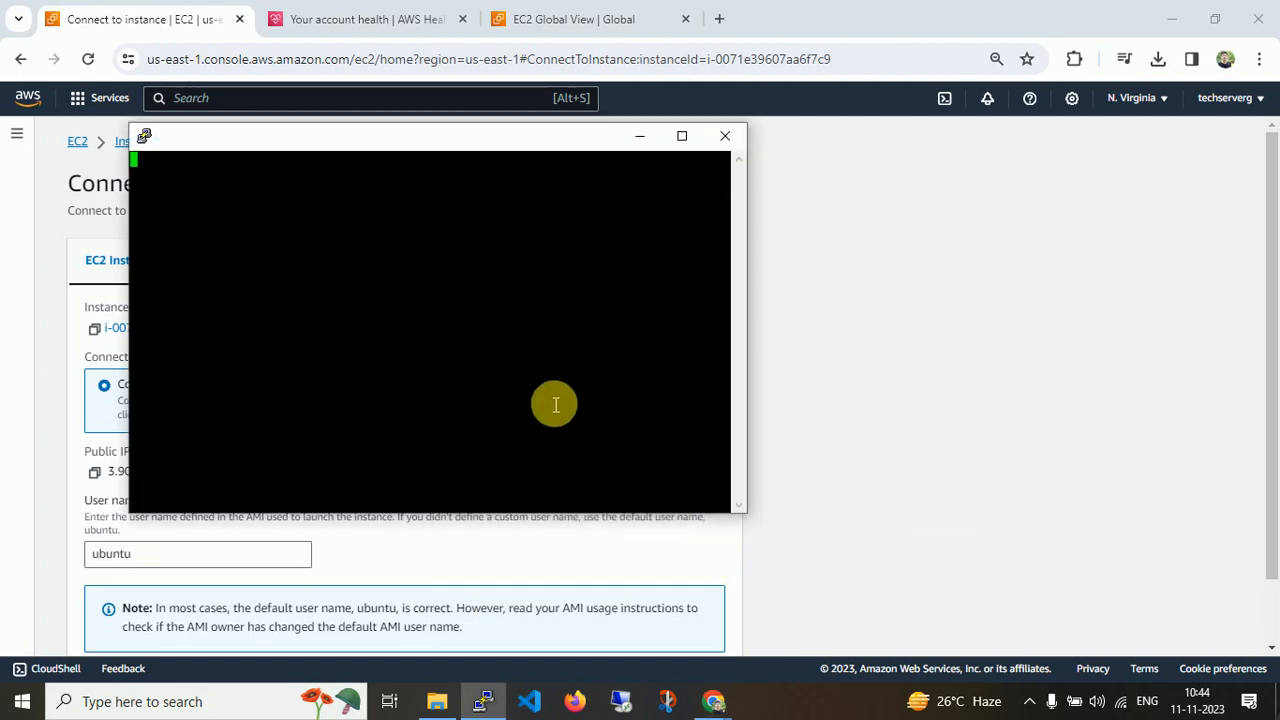
Maximize the terminal window and change its font to Courier New, size 14.
double_click(421, 137)
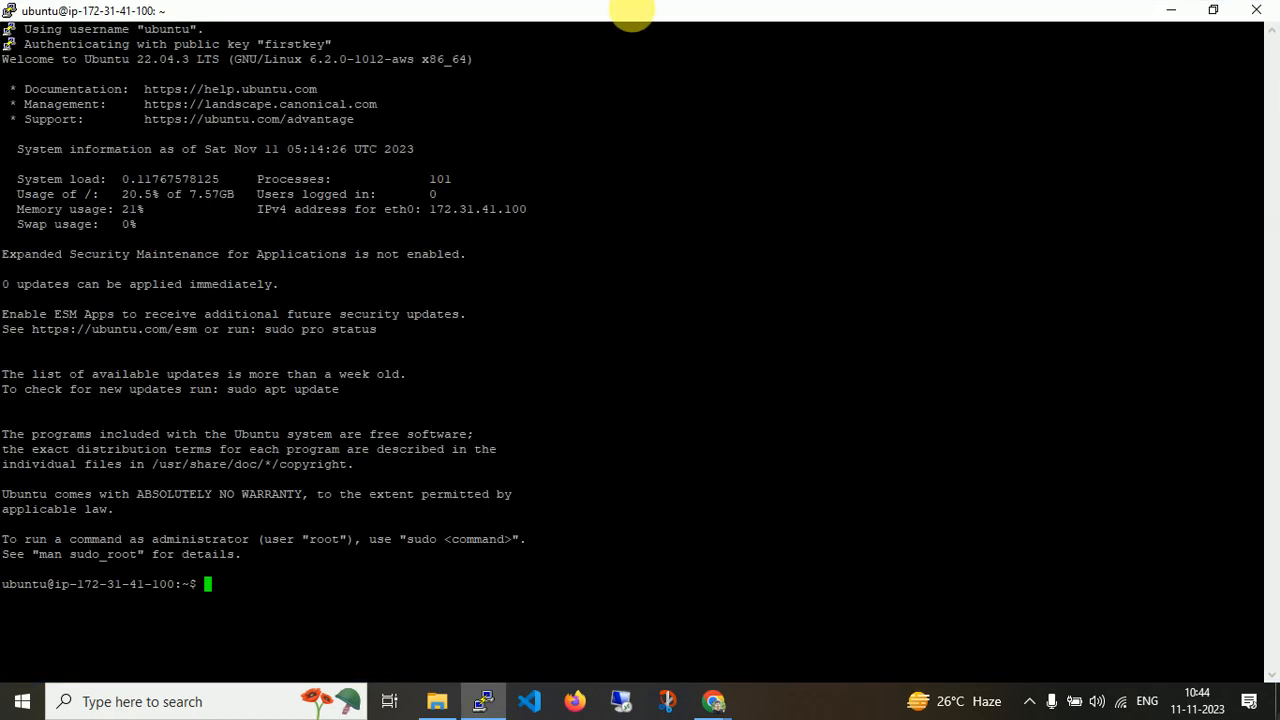
right_click(632, 5)
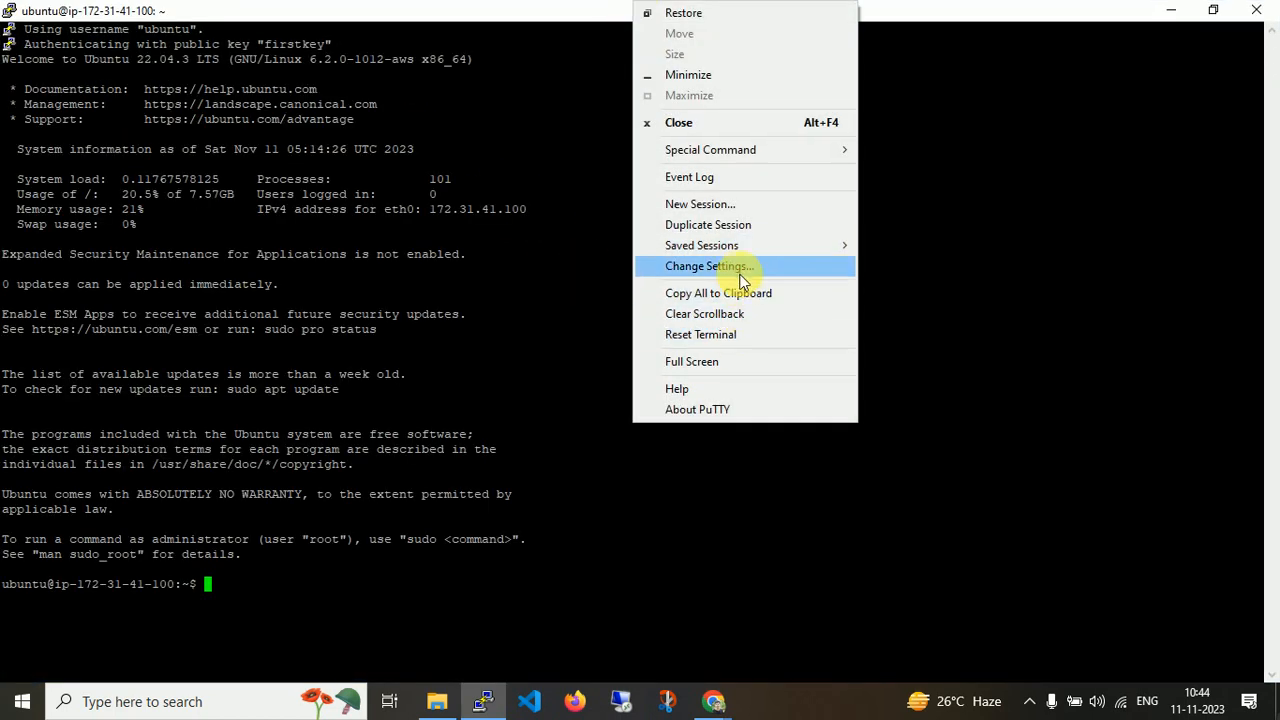
click(740, 270)
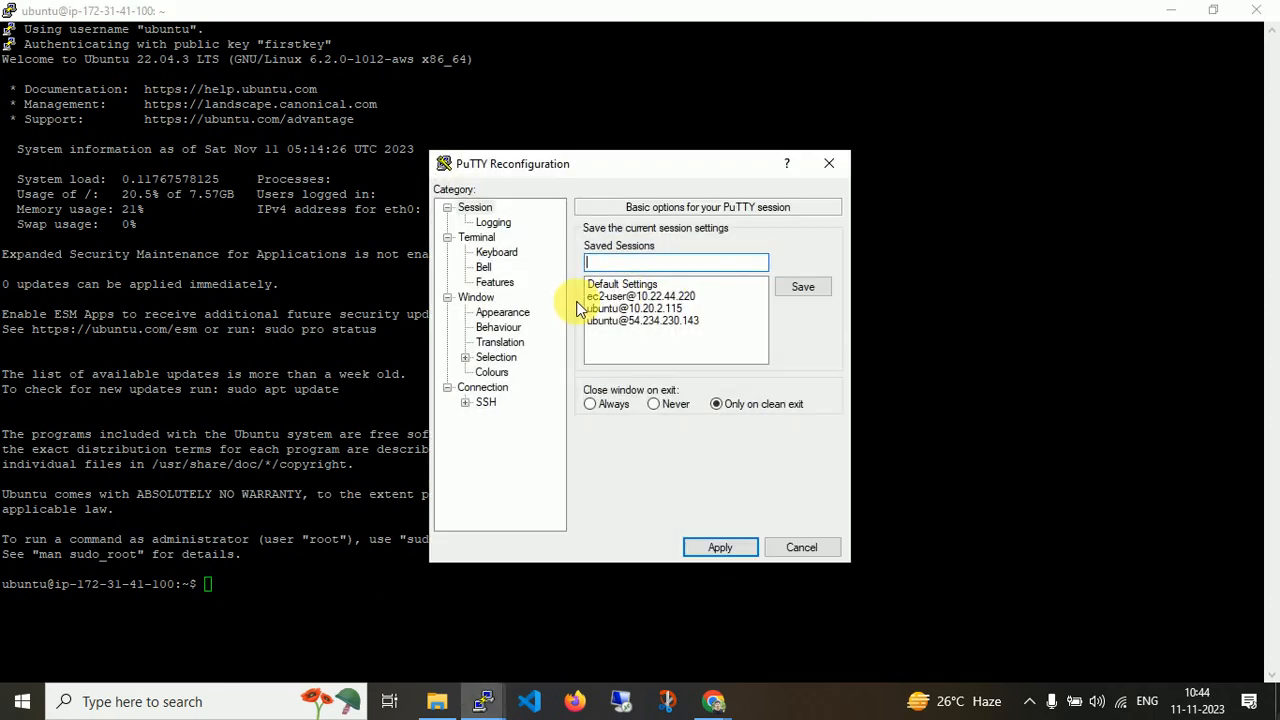
click(502, 312)
click(795, 342)
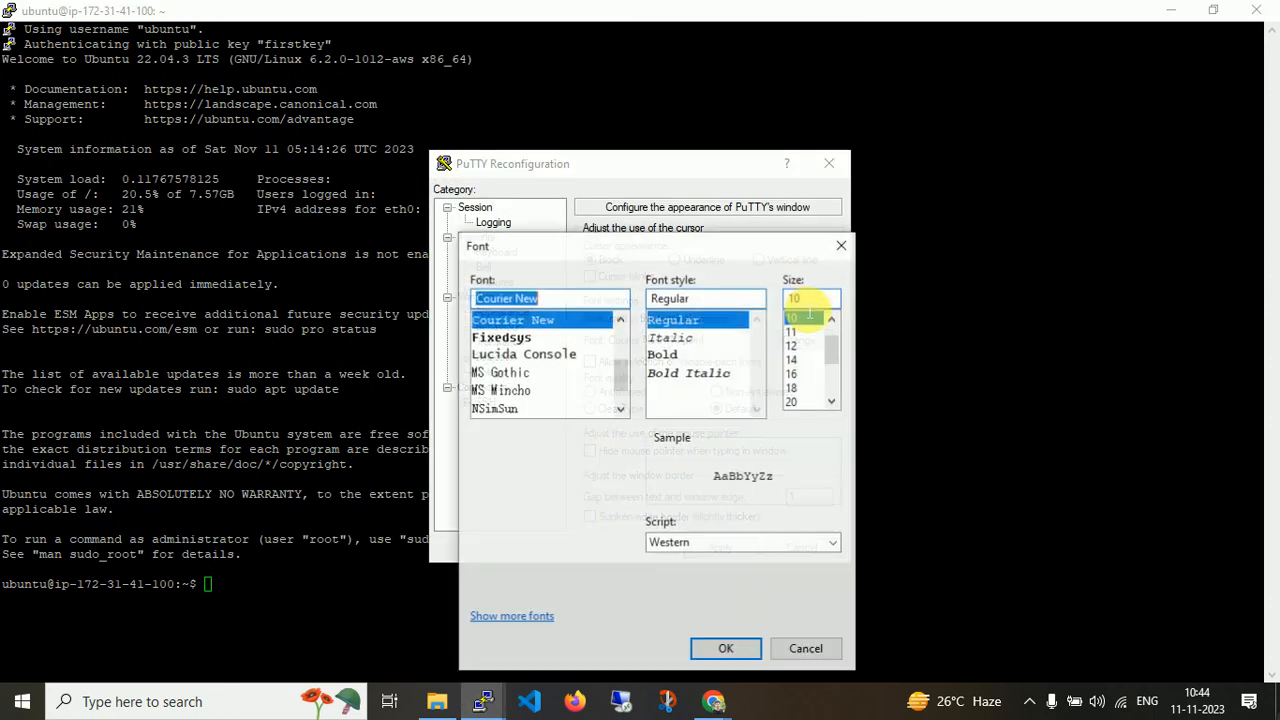
click(796, 362)
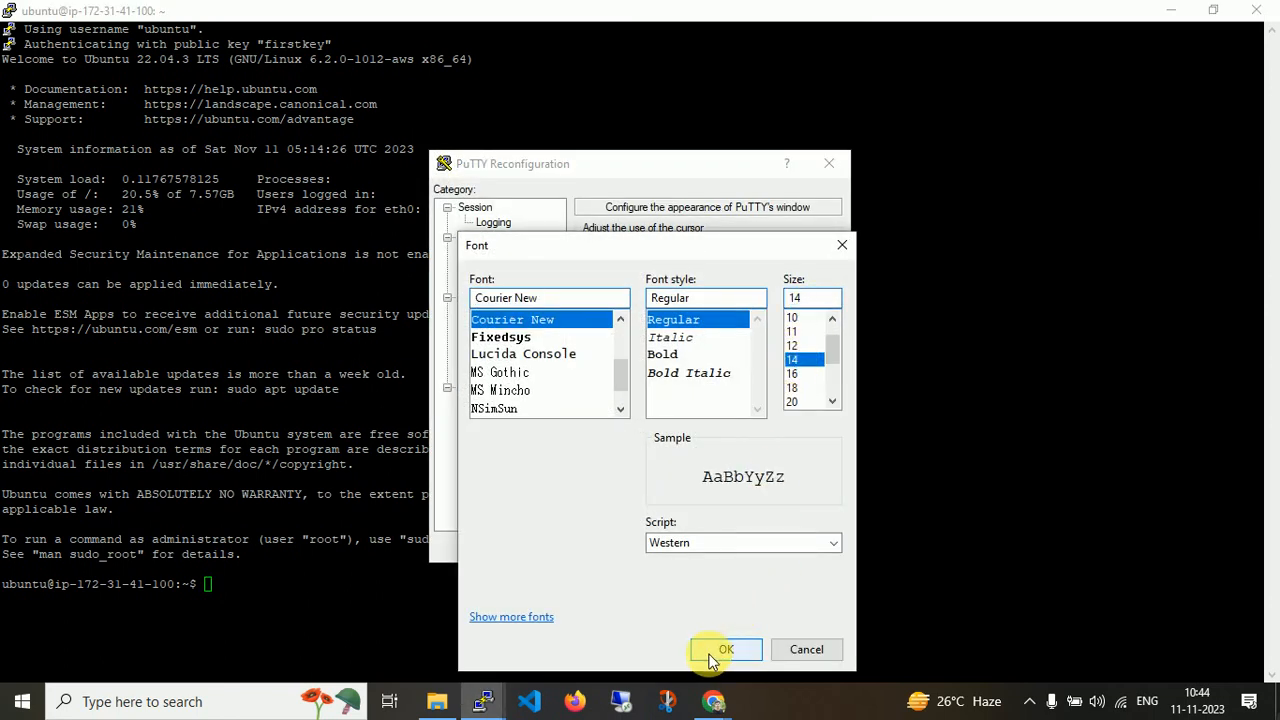
click(722, 650)
click(735, 545)
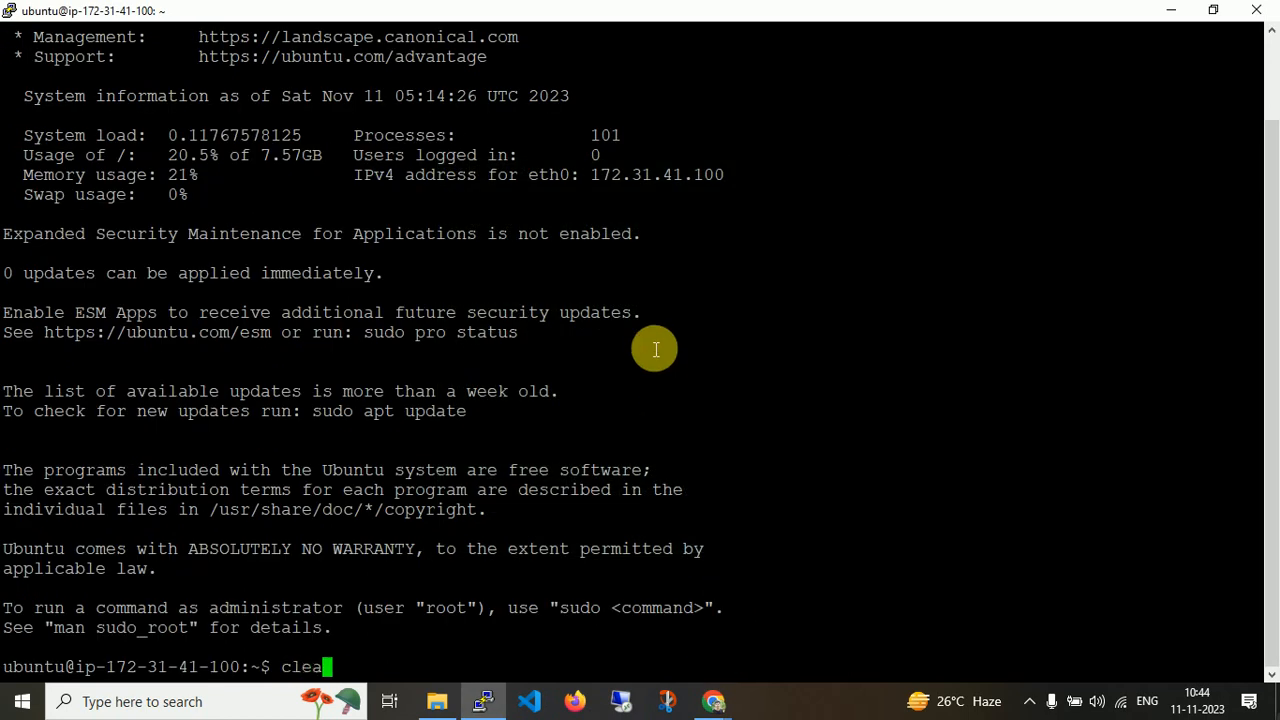
Clear the terminal and run lsb_release -a to check the Ubuntu version.
key(Return)
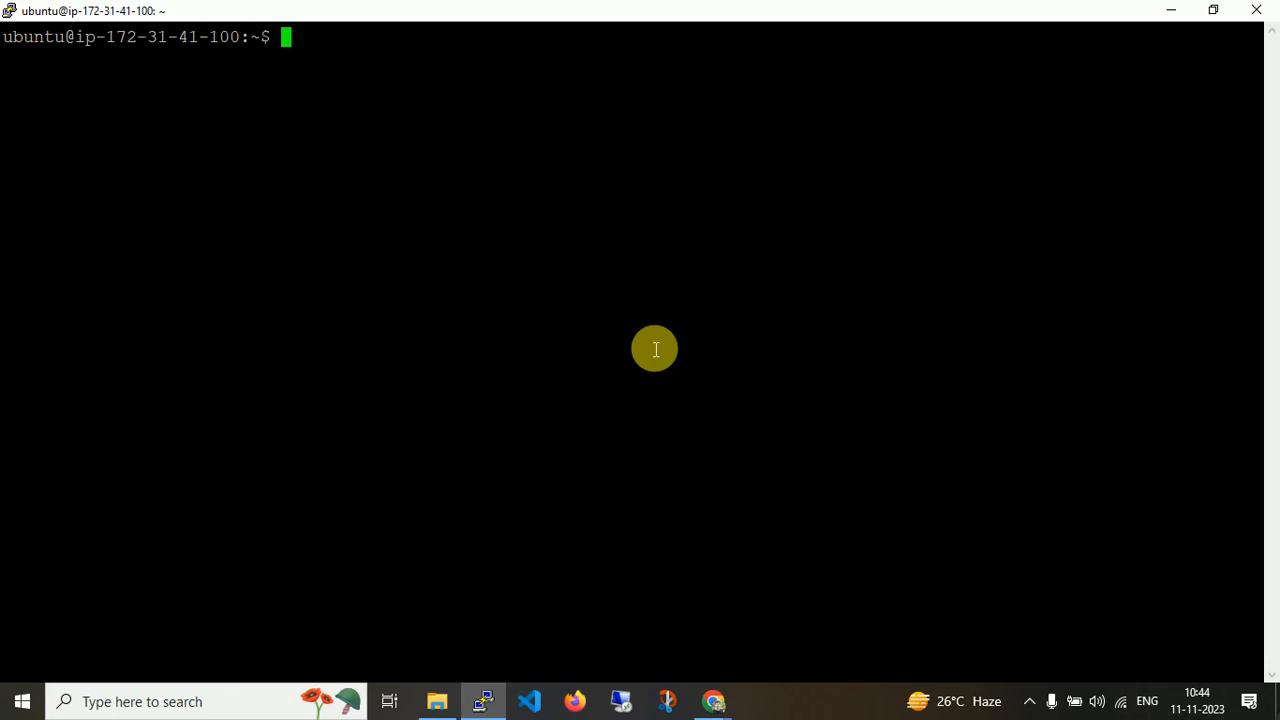
text(lsb_e)
key(BackSpace)
text(re)
key(Tab)
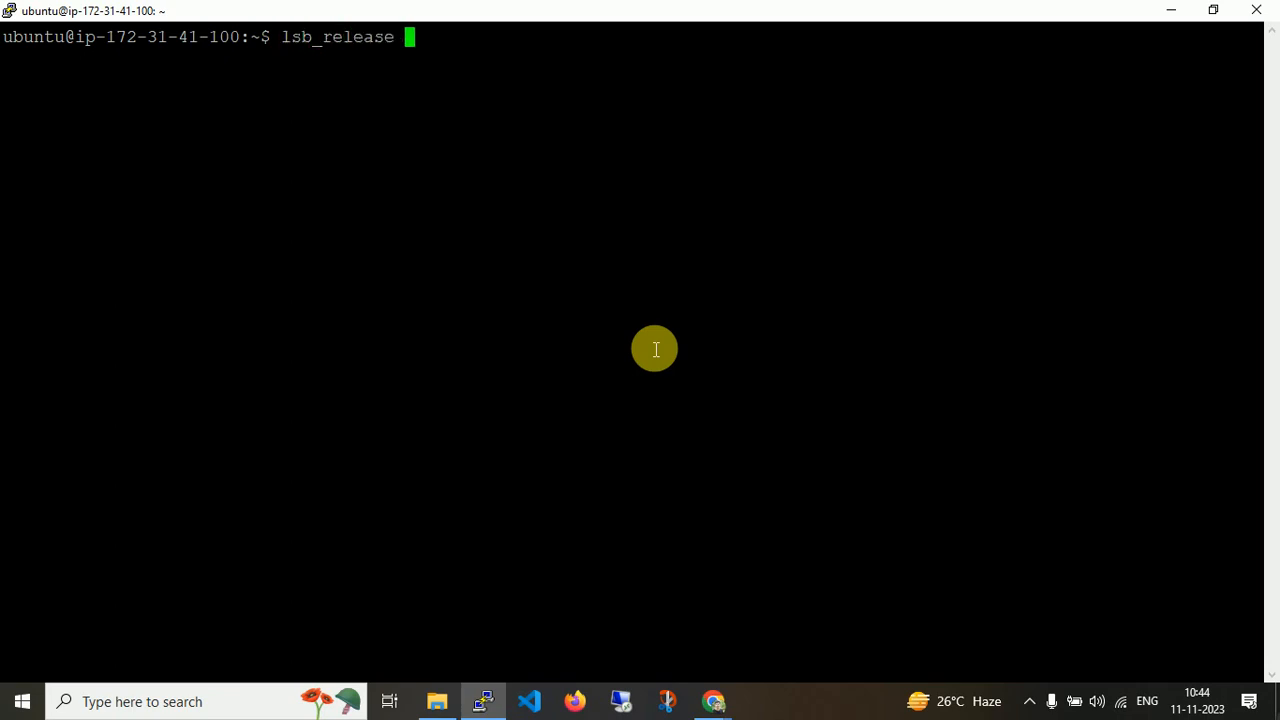
text(-a)
key(Return)
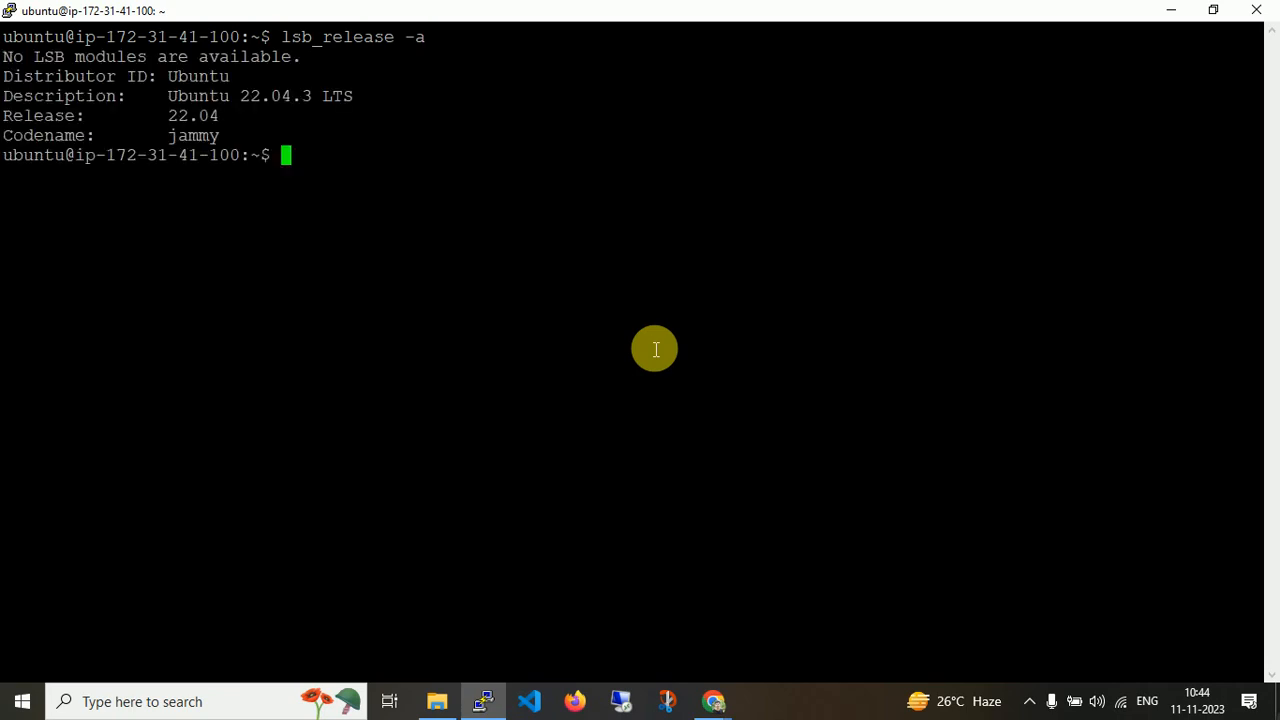
Run free -m to check the instance's memory.
text(free -m\)
key(Return)
key(ctrl+c)
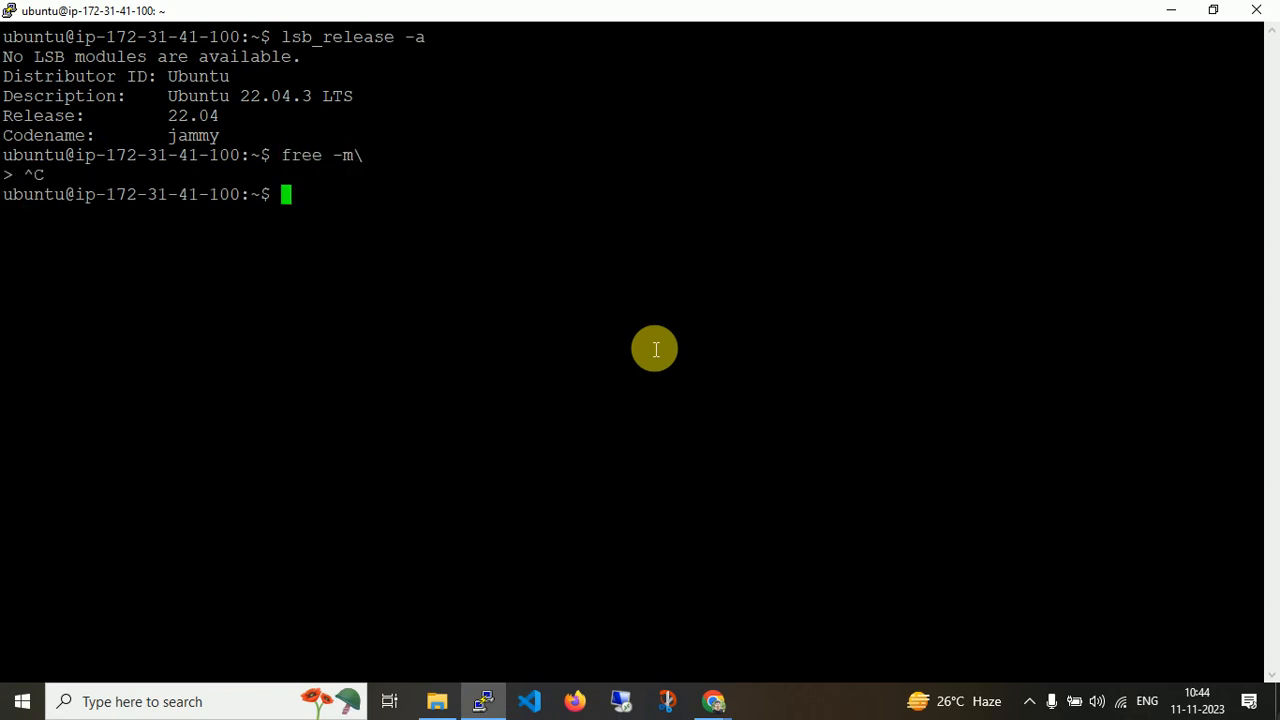
text(free -m)
key(Return)
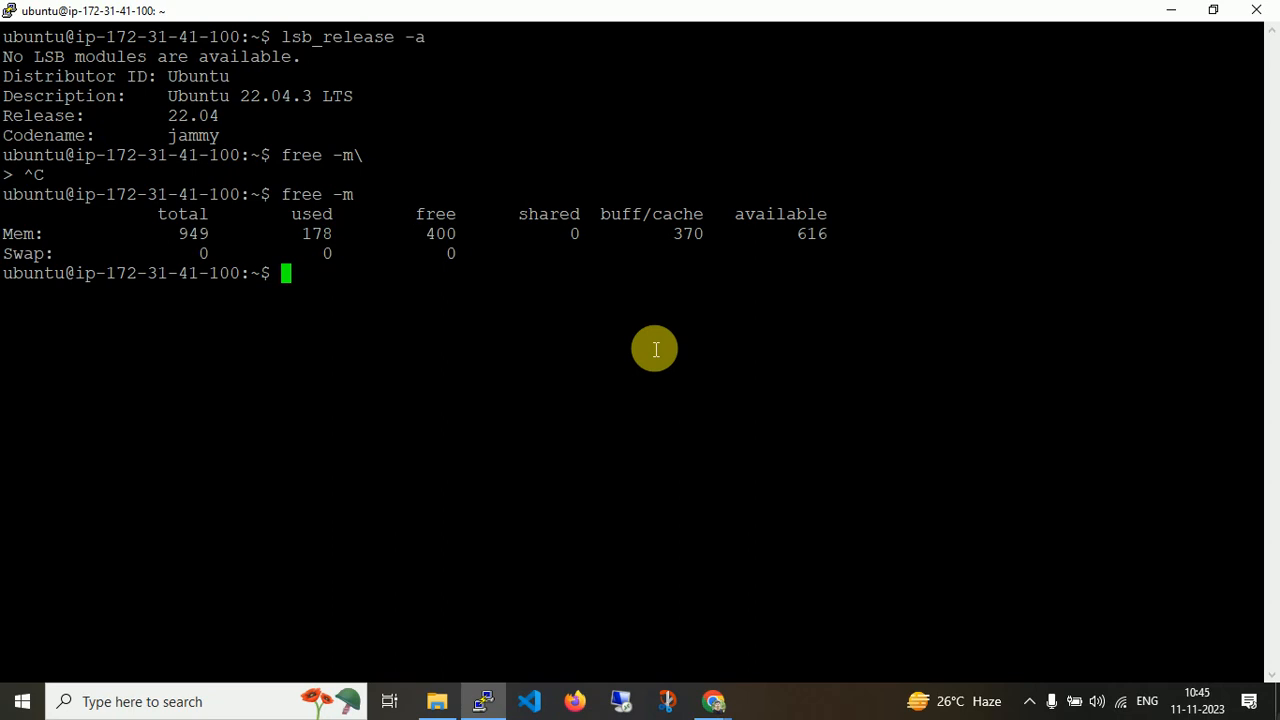
Run lscpu and highlight the CPU count and model name lines in the output.
text(lscpu)
key(Return)
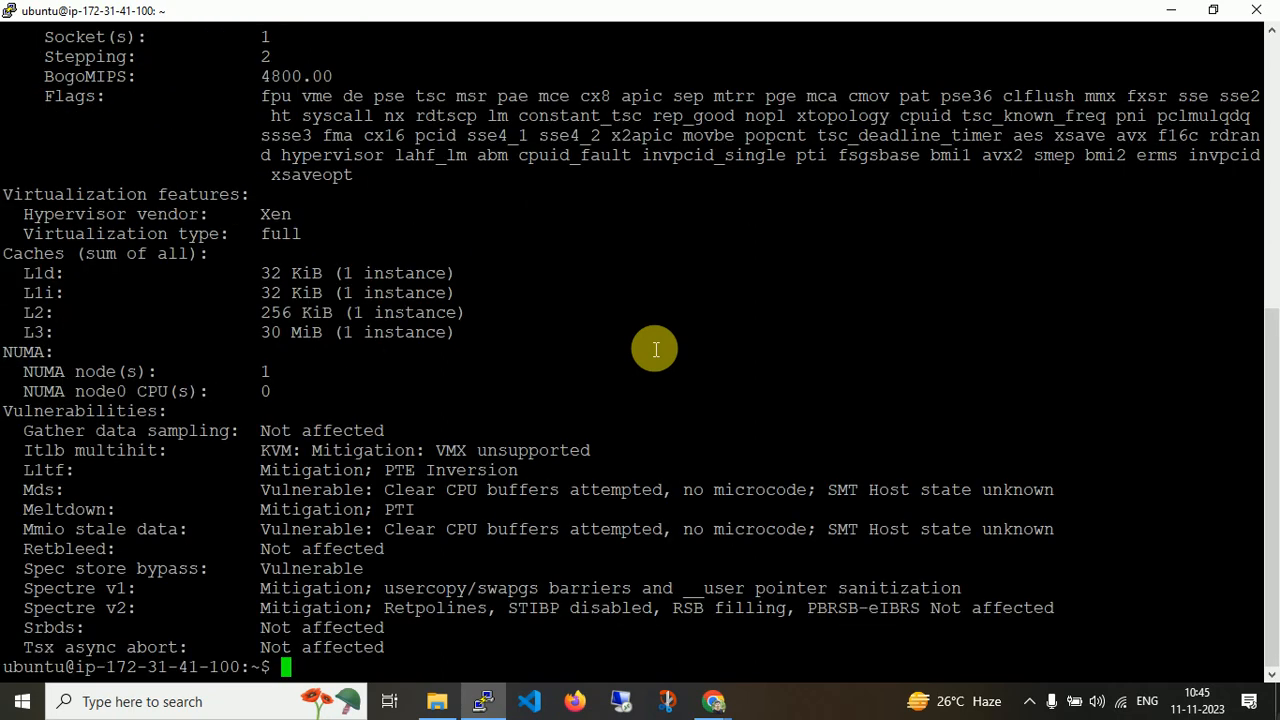
drag(1270, 468, 1268, 243)
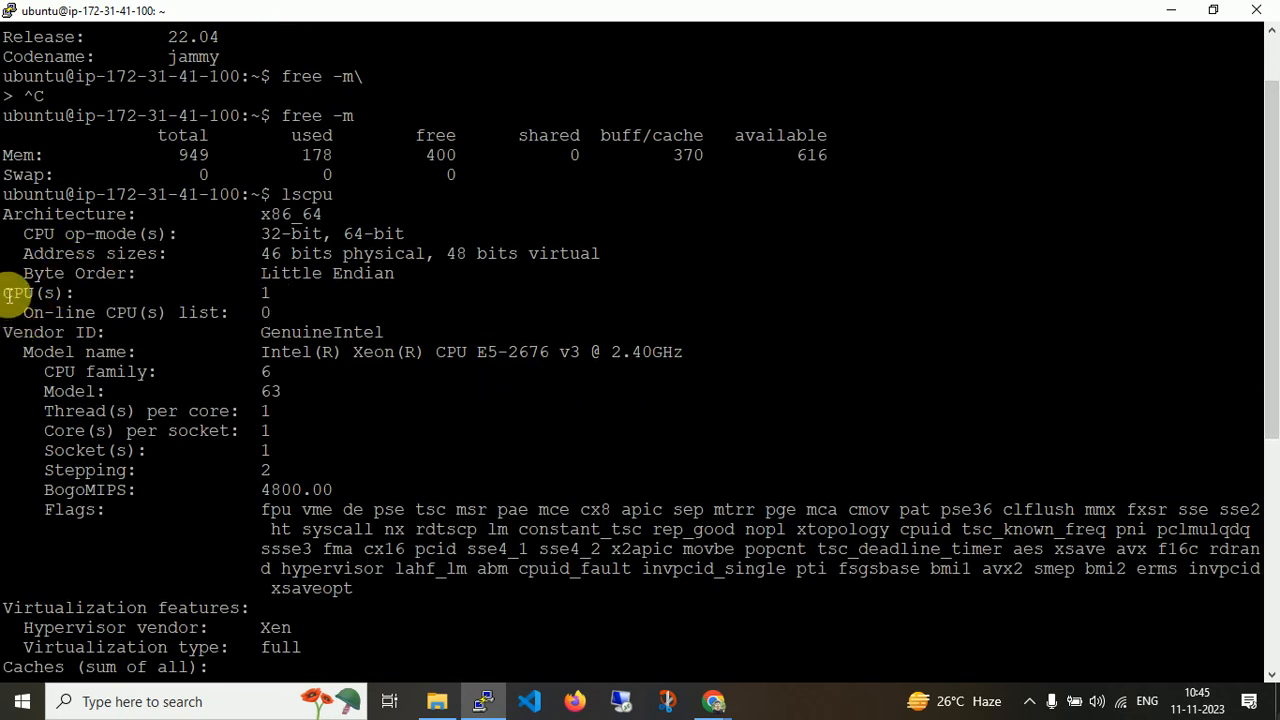
drag(8, 293, 300, 294)
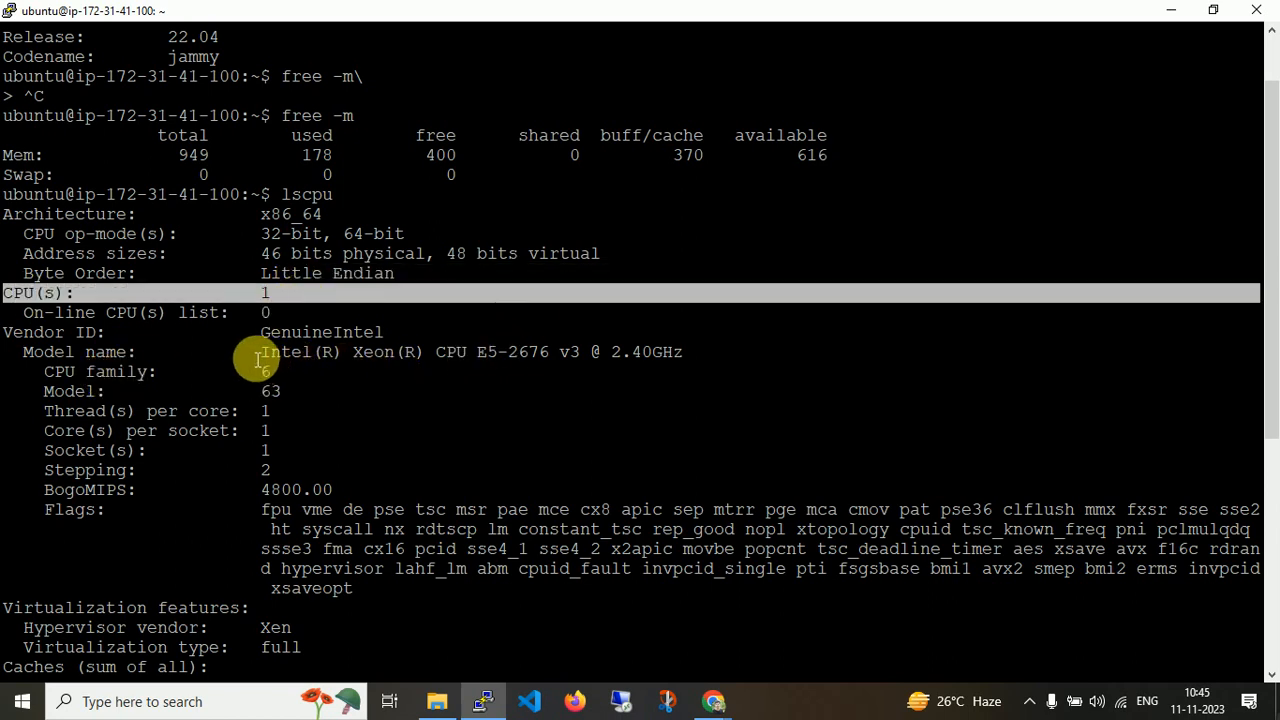
drag(244, 356, 688, 353)
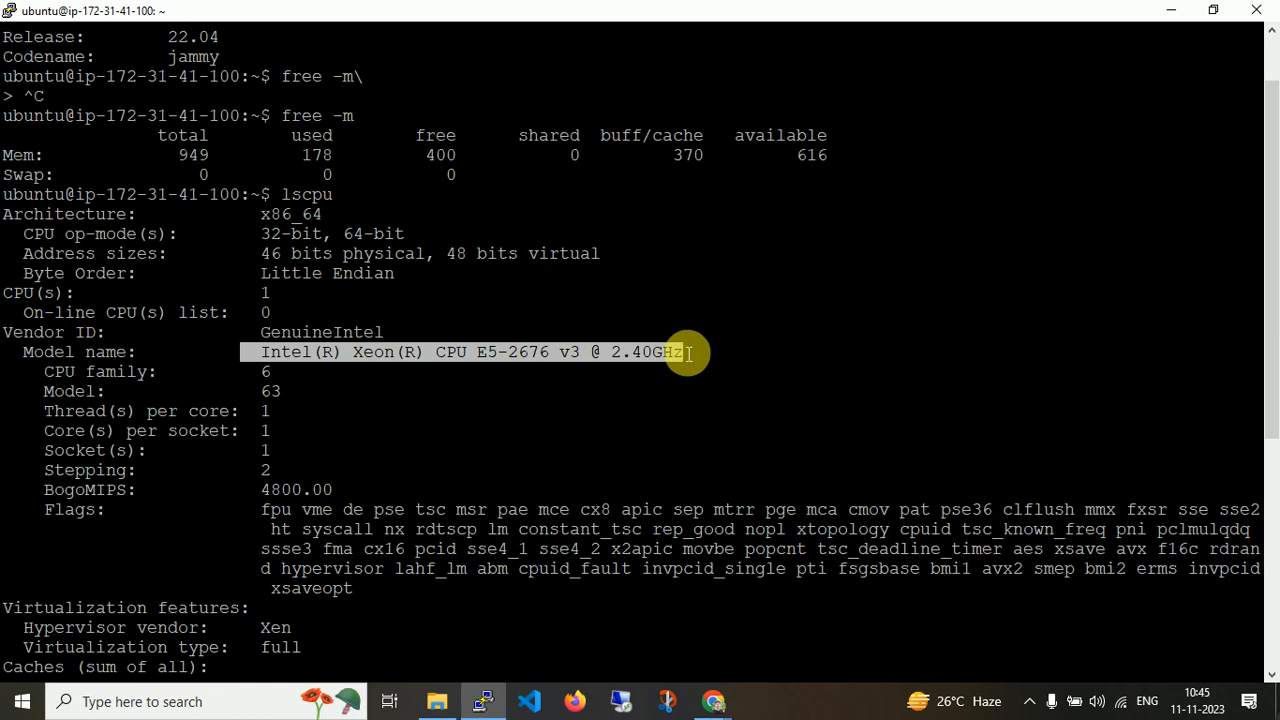
click(688, 353)
scroll(694, 360, down, 5)
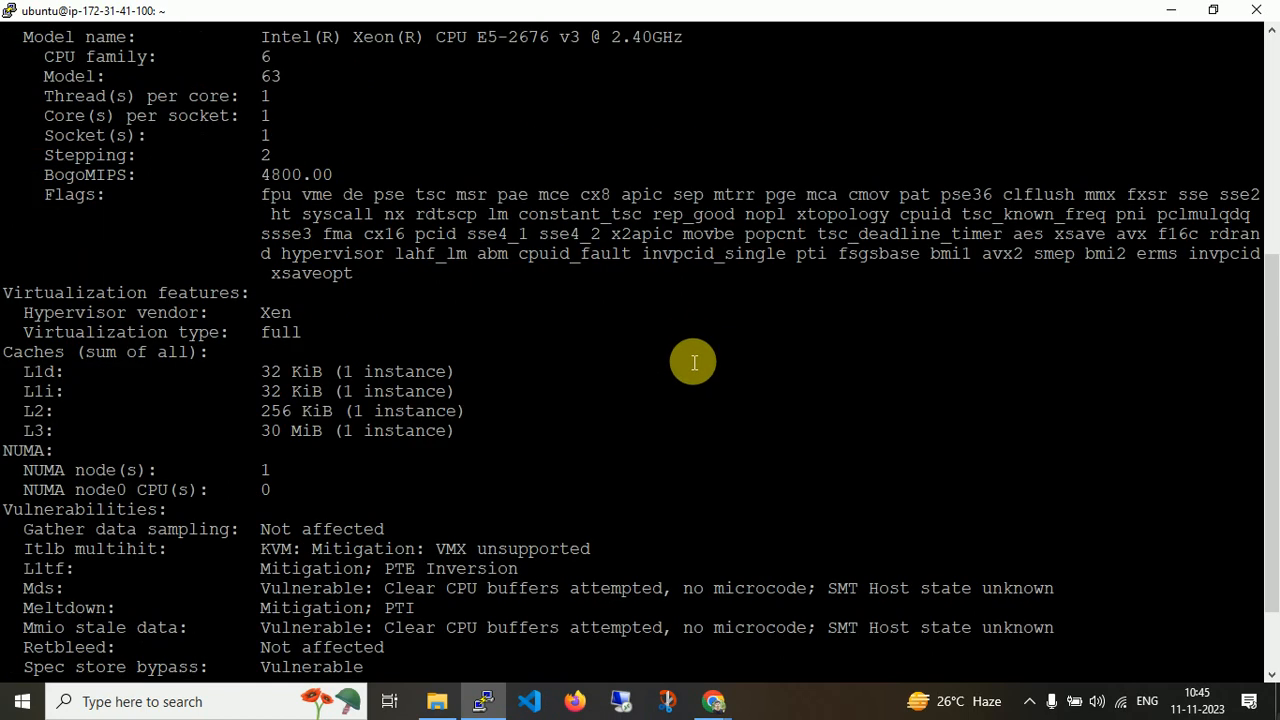
drag(1270, 393, 1268, 600)
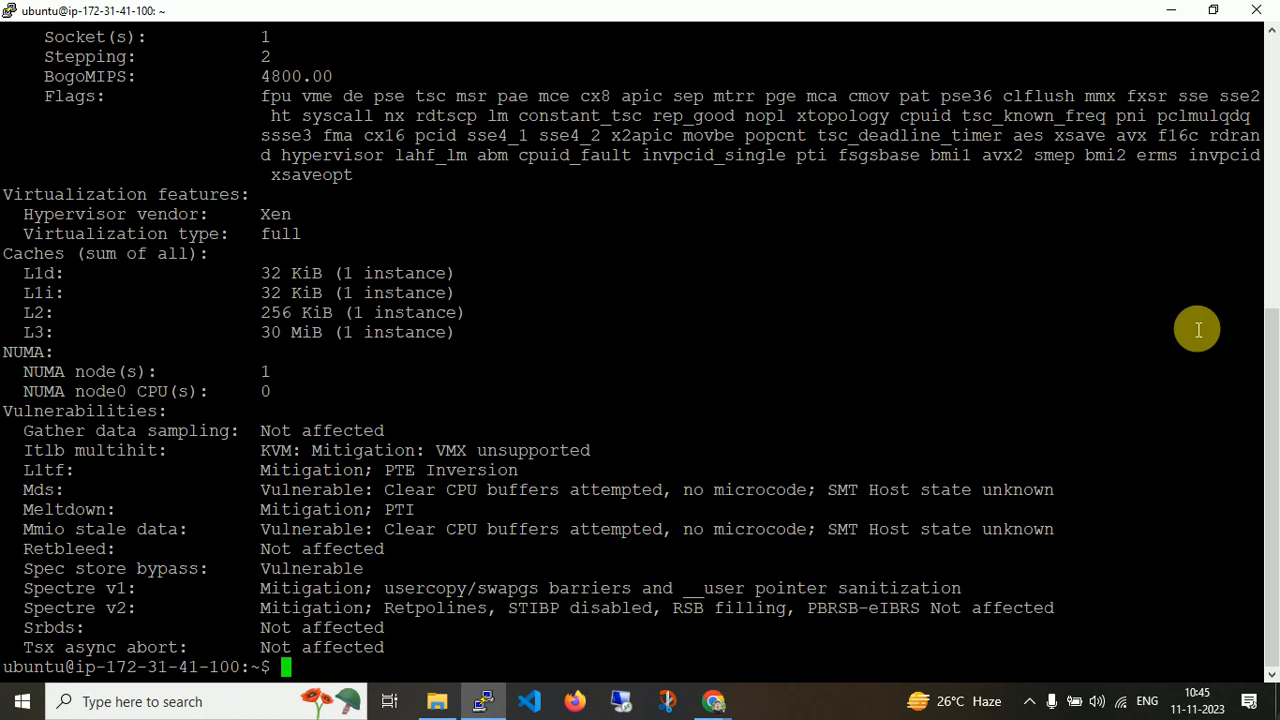
Return to the browser and go back to the instances list through first-instance's summary page.
click(714, 701)
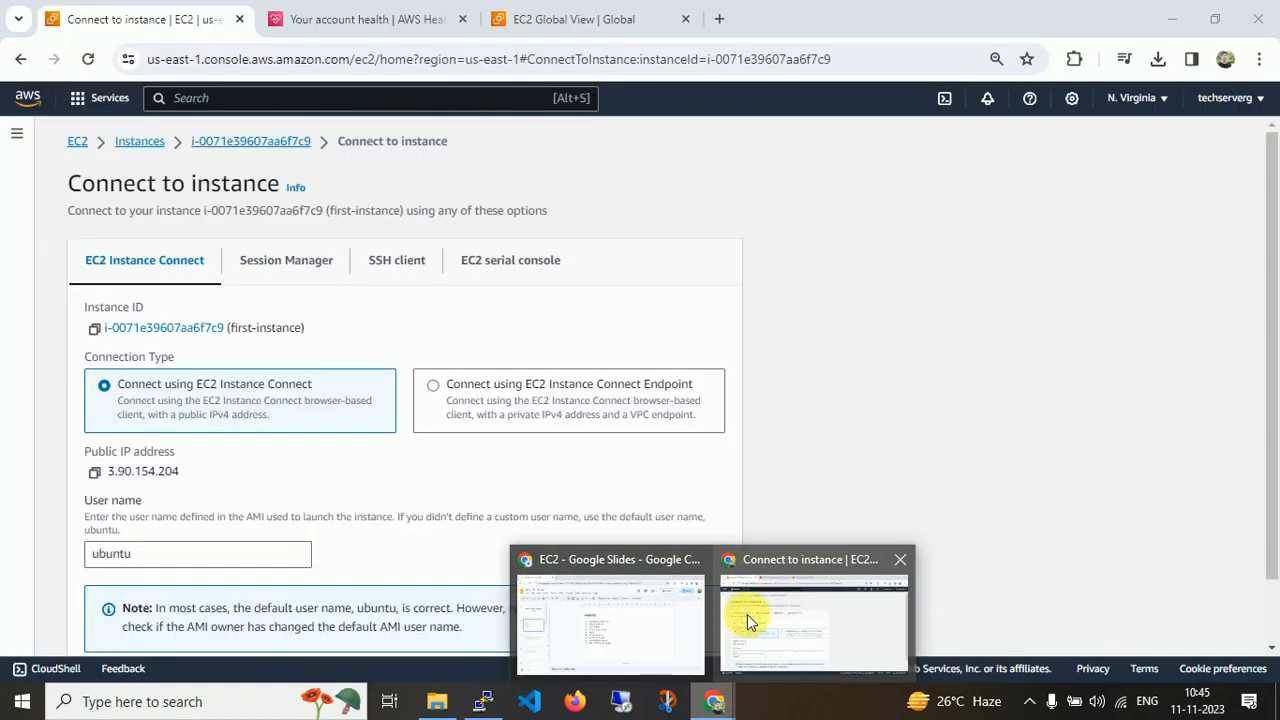
click(747, 614)
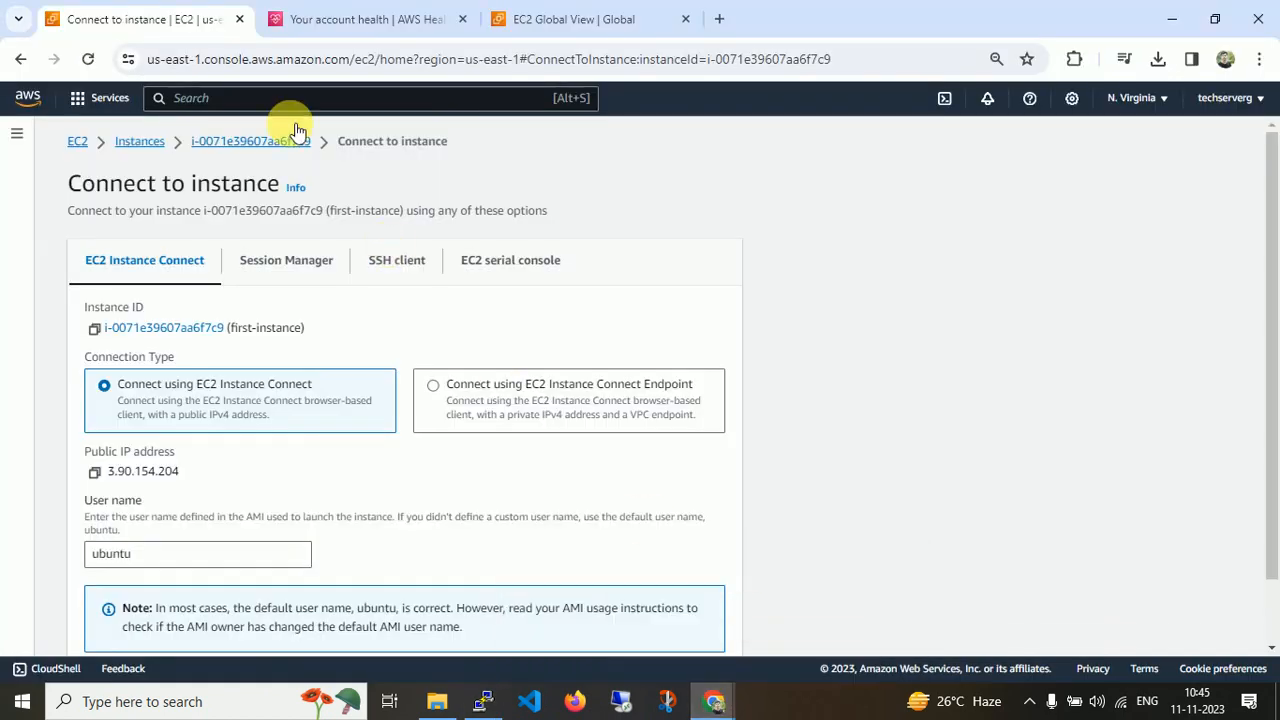
click(270, 146)
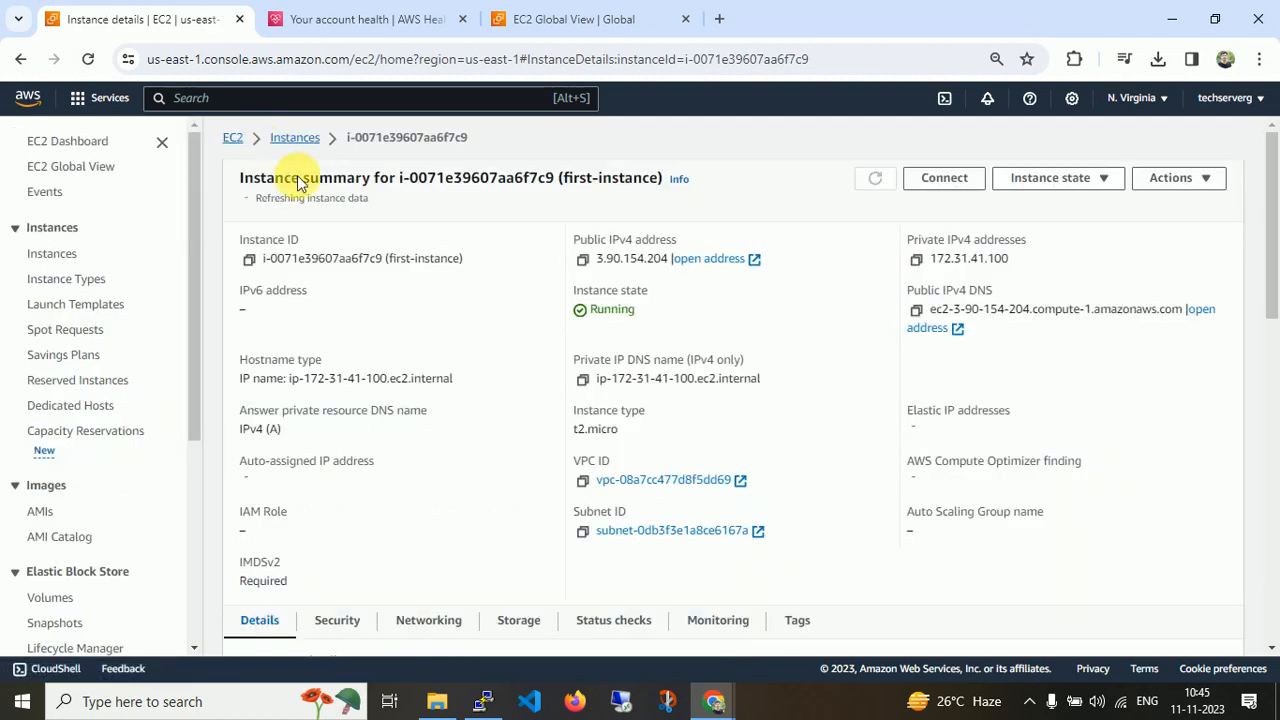
click(300, 142)
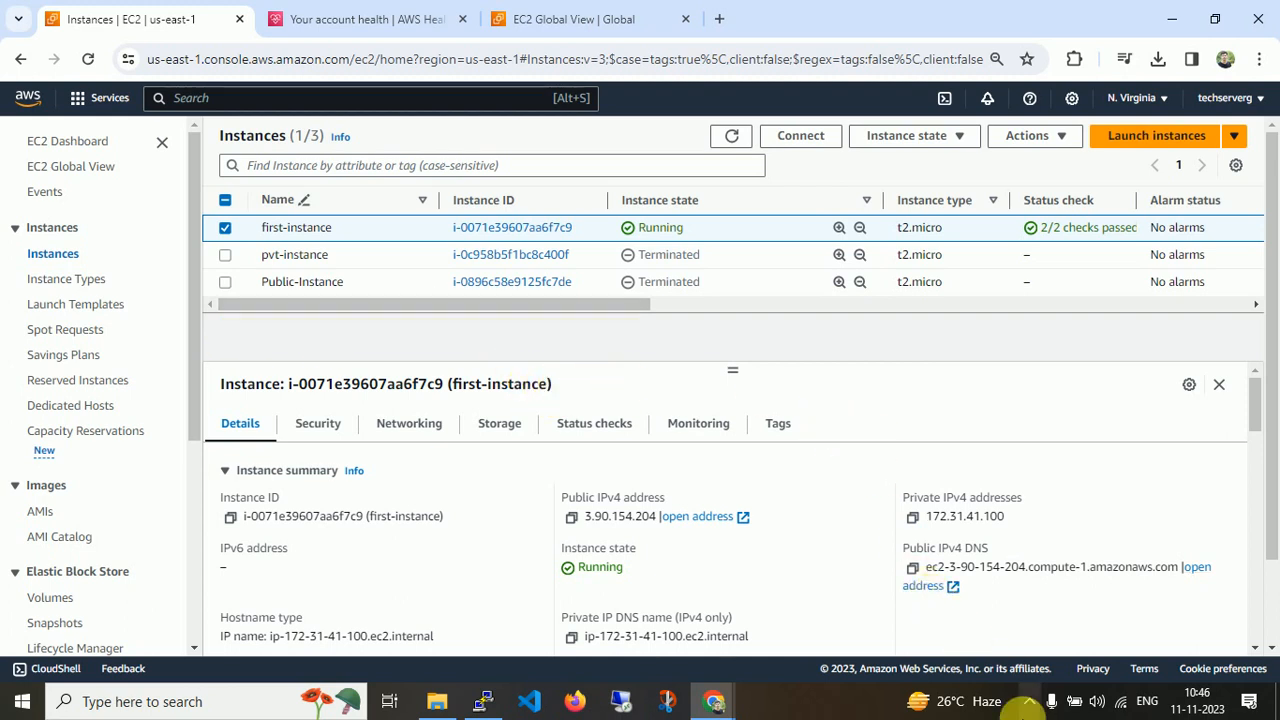
click(1029, 703)
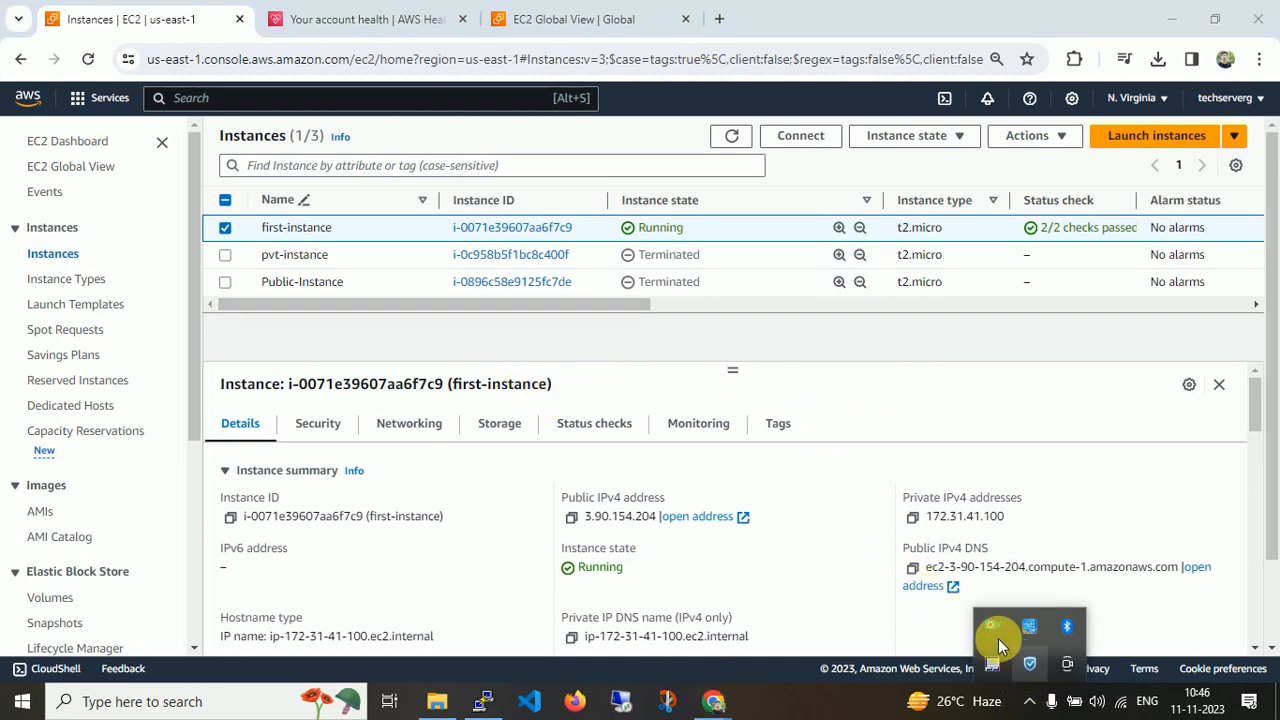